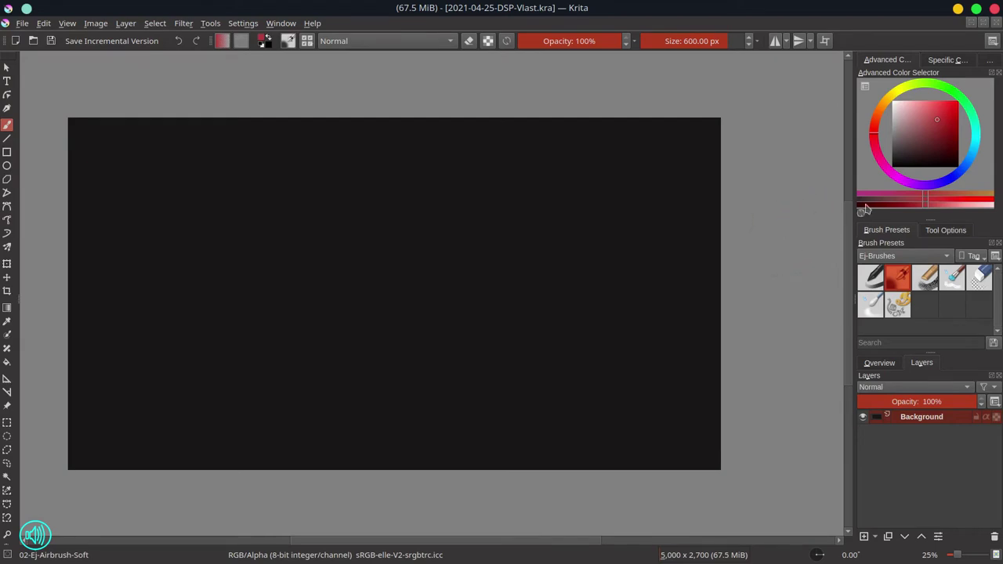
Paint a dim red glow across the canvas's lower-left area using a dark muted red in Color Dodge blending mode
click(911, 151)
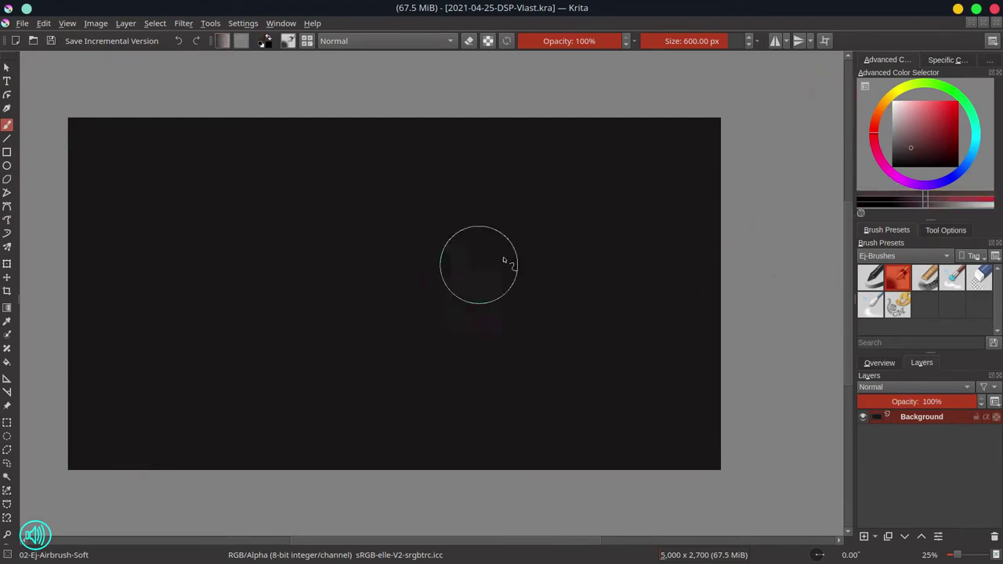
click(433, 46)
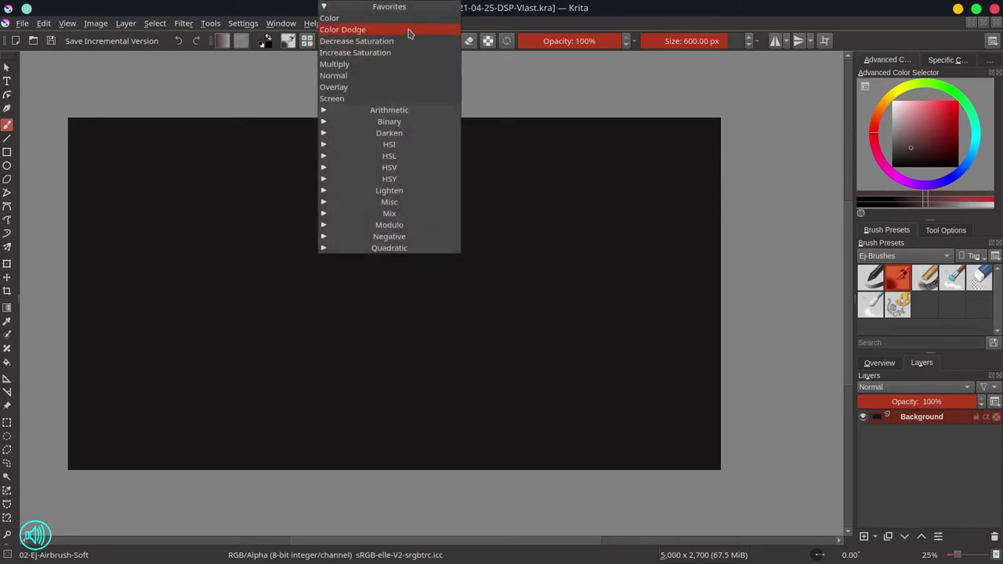
click(410, 30)
mouse_move(86, 454)
mouse_down()
mouse_move(173, 447)
mouse_move(119, 450)
mouse_move(181, 425)
mouse_move(127, 413)
mouse_move(328, 416)
mouse_move(145, 428)
mouse_move(146, 444)
mouse_move(275, 431)
mouse_move(108, 392)
mouse_move(367, 396)
mouse_move(362, 359)
mouse_up()
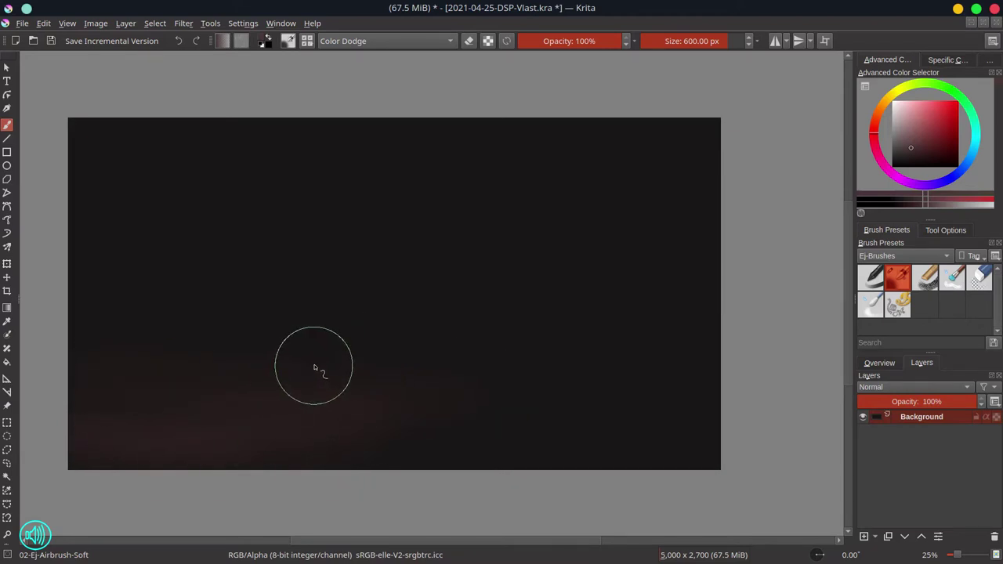
scroll(311, 362, down, 2)
mouse_move(211, 400)
mouse_down()
mouse_move(337, 401)
mouse_move(118, 411)
mouse_move(299, 410)
mouse_move(164, 371)
mouse_move(302, 376)
mouse_move(357, 358)
mouse_move(240, 344)
mouse_move(482, 345)
mouse_move(360, 318)
mouse_move(452, 312)
mouse_move(311, 307)
mouse_move(577, 317)
mouse_move(366, 325)
mouse_move(56, 375)
mouse_move(393, 382)
mouse_move(104, 357)
mouse_move(492, 358)
mouse_move(128, 347)
mouse_move(568, 335)
mouse_move(169, 367)
mouse_move(476, 354)
mouse_move(133, 353)
mouse_move(524, 351)
mouse_move(146, 375)
mouse_move(443, 382)
mouse_up()
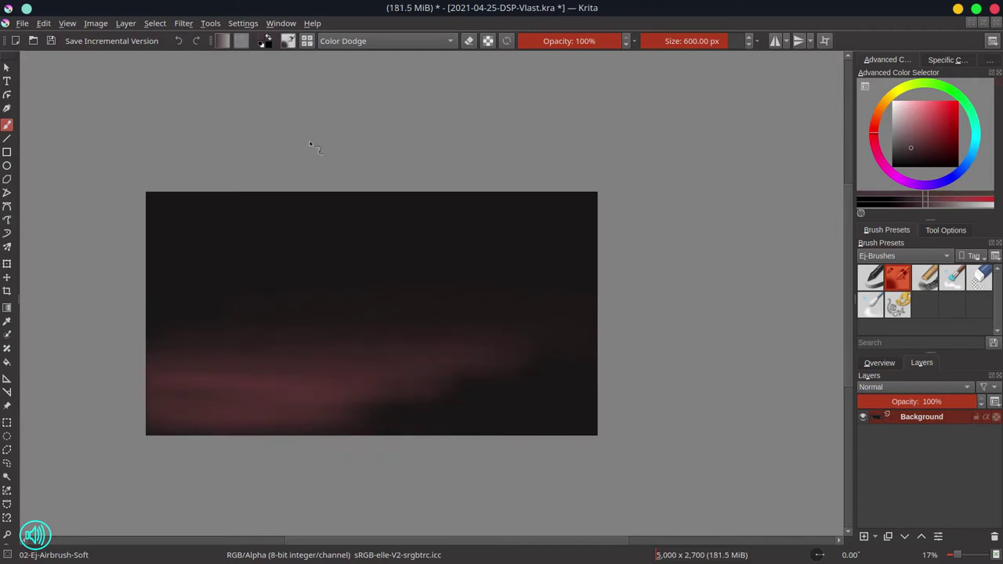
Switch the brush to Normal blending and smooth the glow's streaks with sampled reds, stretching them horizontally towards the canvas's right side
click(383, 46)
click(357, 84)
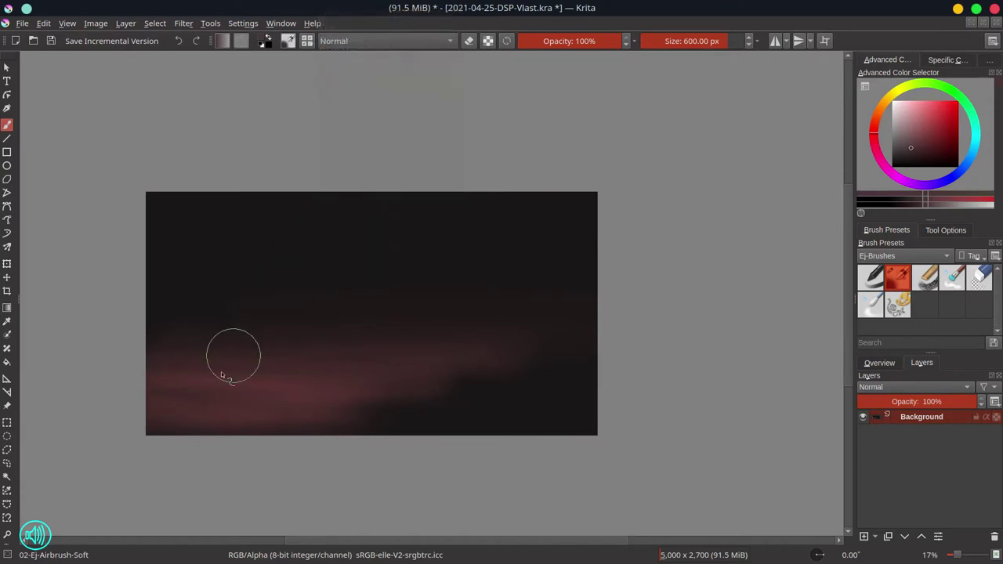
ctrl+click(233, 380)
mouse_move(234, 381)
mouse_down()
mouse_move(121, 391)
mouse_move(92, 413)
mouse_up()
ctrl+click(243, 366)
drag(172, 360, 460, 364)
drag(209, 349, 530, 346)
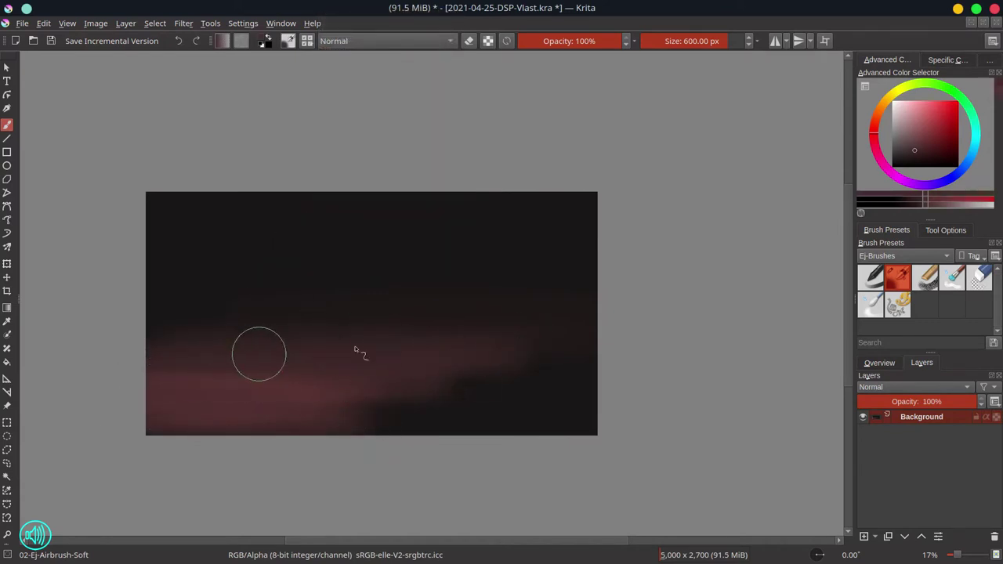
drag(260, 354, 554, 354)
Extend the glow along the canvas's lower edge and up towards the dark area with sampled dark reds
ctrl+click(326, 398)
mouse_move(319, 397)
mouse_down()
mouse_move(554, 405)
mouse_move(335, 394)
mouse_move(585, 391)
mouse_move(449, 383)
mouse_move(387, 395)
mouse_move(533, 411)
mouse_move(247, 433)
mouse_up()
ctrl+click(291, 403)
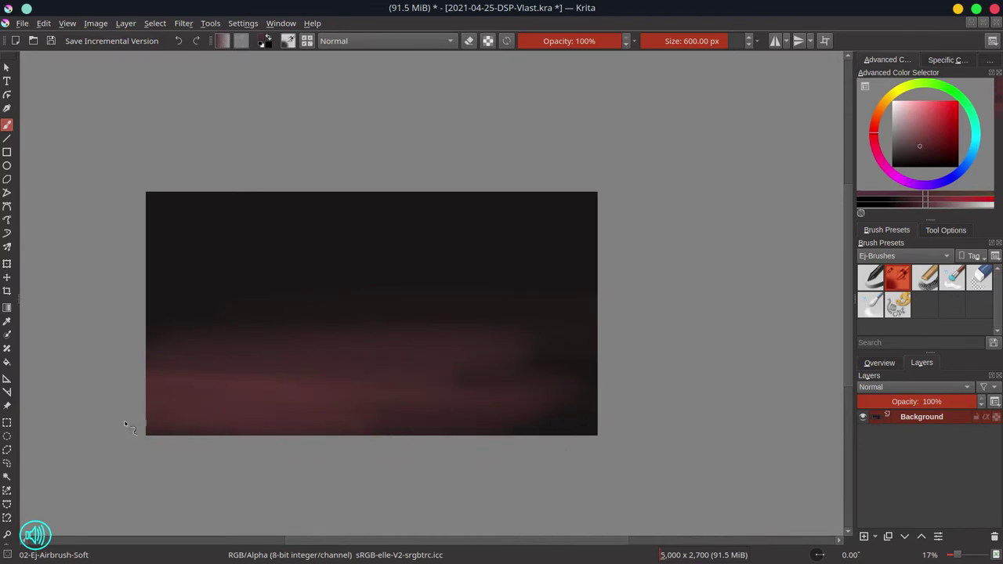
drag(143, 427, 347, 420)
ctrl+click(270, 383)
mouse_move(253, 382)
mouse_down()
mouse_move(191, 368)
mouse_move(386, 364)
mouse_up()
mouse_move(385, 364)
mouse_down()
mouse_move(193, 352)
mouse_move(442, 334)
mouse_up()
drag(442, 334, 128, 331)
Soften the transition between the red glow and the dark upper area with sampled in-between tones across the canvas width
ctrl+click(468, 335)
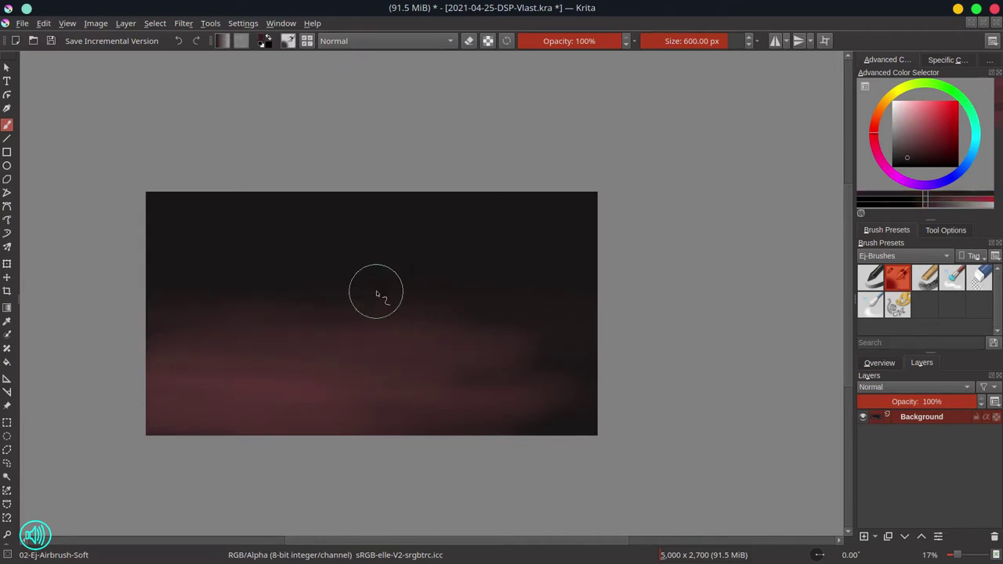
ctrl+click(488, 343)
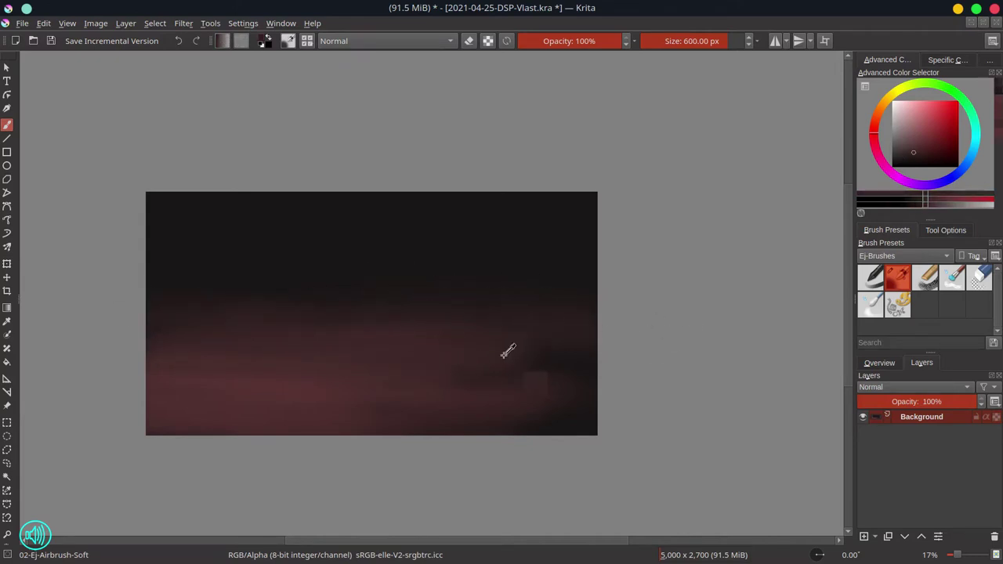
ctrl+click(421, 377)
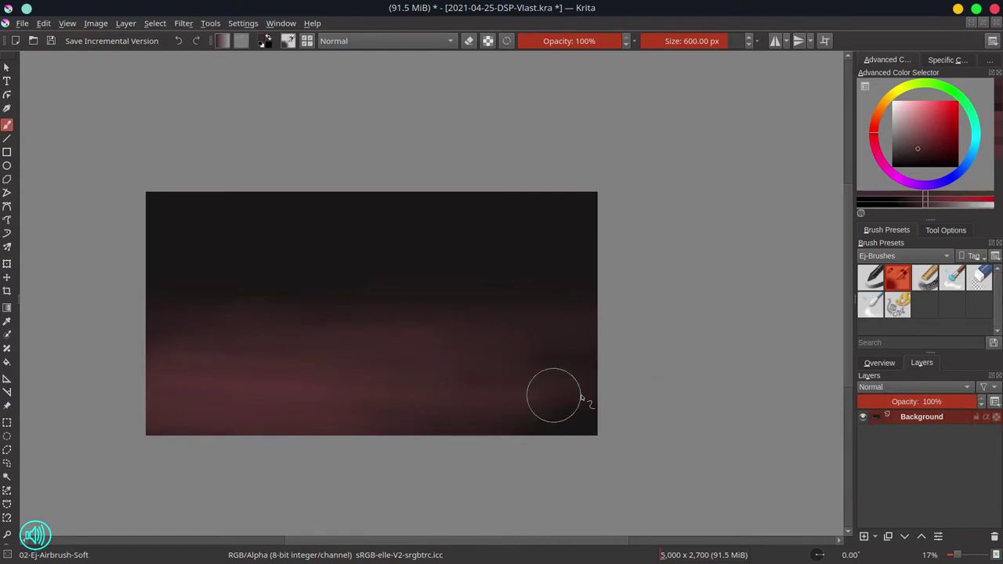
ctrl+click(397, 320)
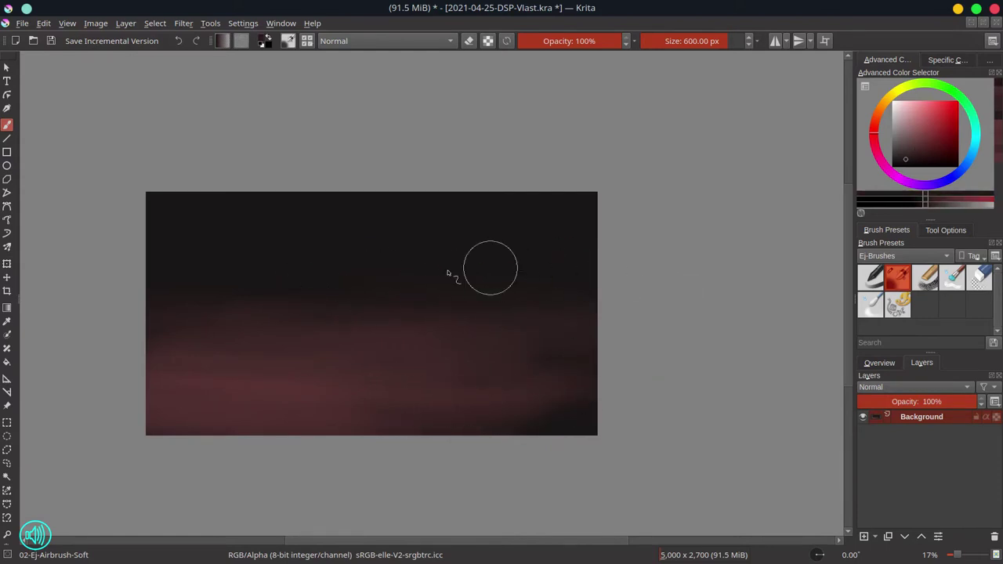
ctrl+click(368, 337)
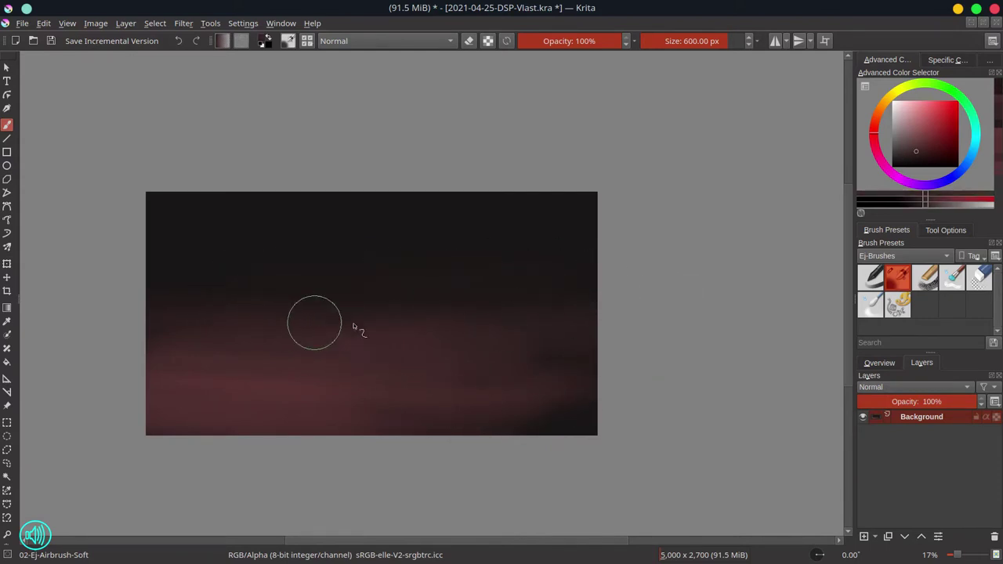
ctrl+click(185, 327)
mouse_move(123, 336)
mouse_down()
mouse_move(123, 345)
mouse_move(510, 341)
mouse_up()
Blend the dark lower-right corner into the glow and strengthen the red area from the canvas's left edge with sampled colours
ctrl+click(549, 370)
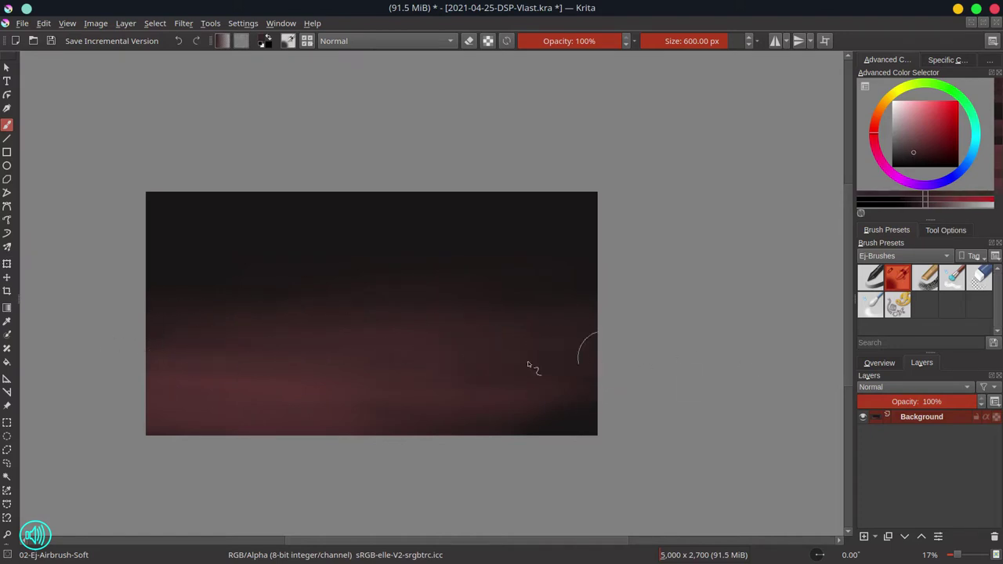
ctrl+click(398, 376)
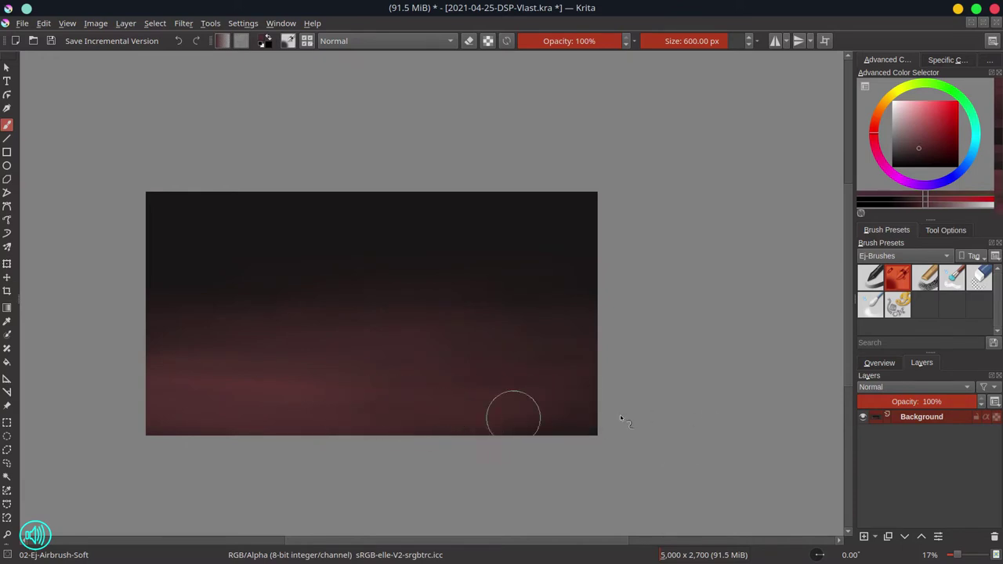
ctrl+click(564, 400)
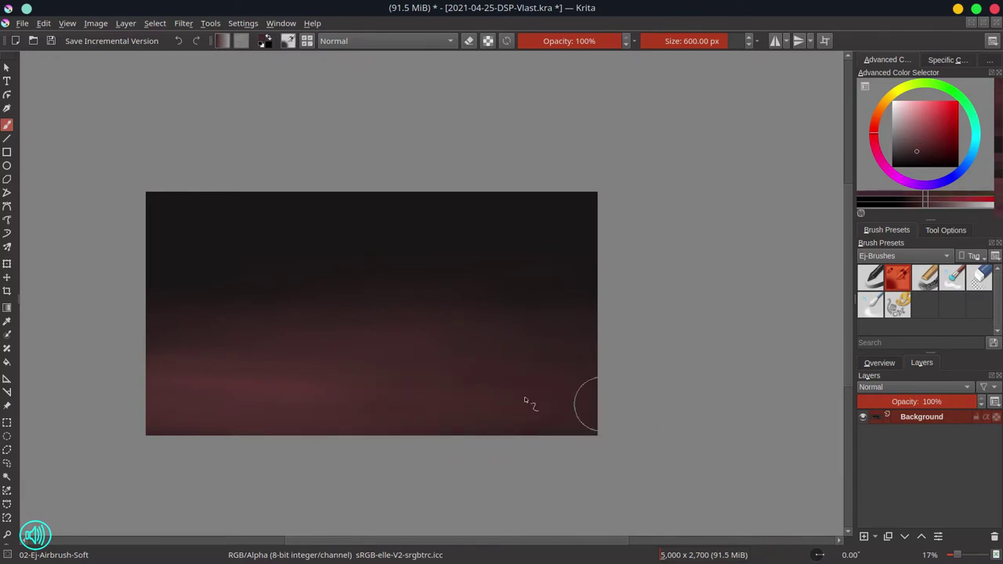
ctrl+click(205, 383)
drag(133, 392, 87, 397)
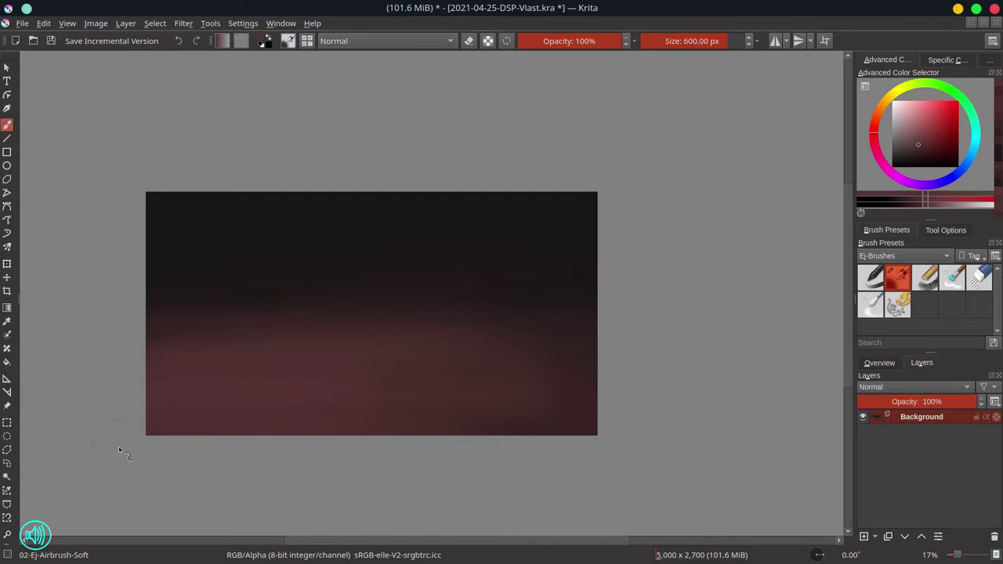
Show the canvas overview and set up a light grey brush at 182.66 px
click(879, 363)
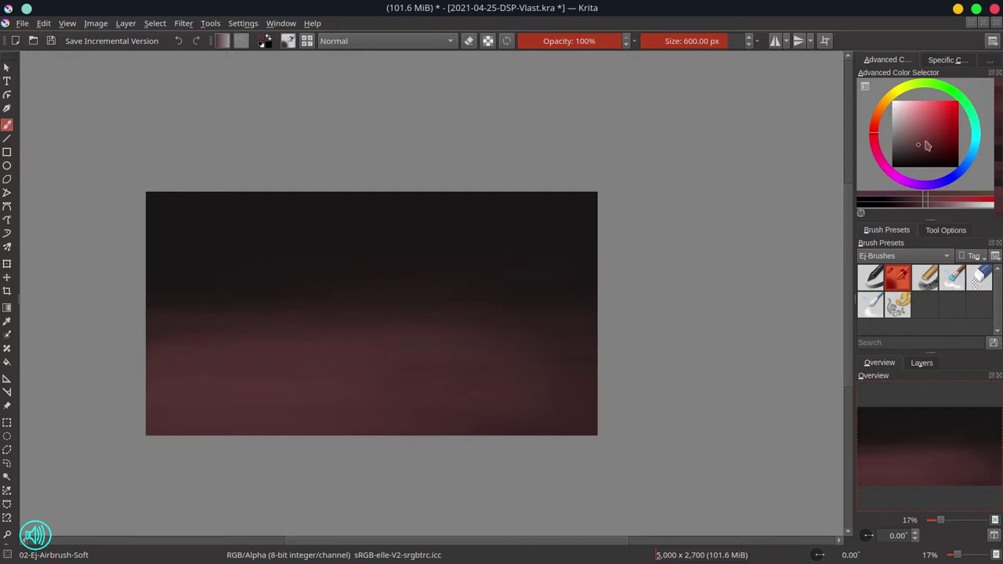
click(892, 128)
mouse_move(275, 357)
mouse_down()
mouse_move(274, 372)
mouse_move(264, 365)
mouse_up()
key(bracketleft)
key(bracketleft)
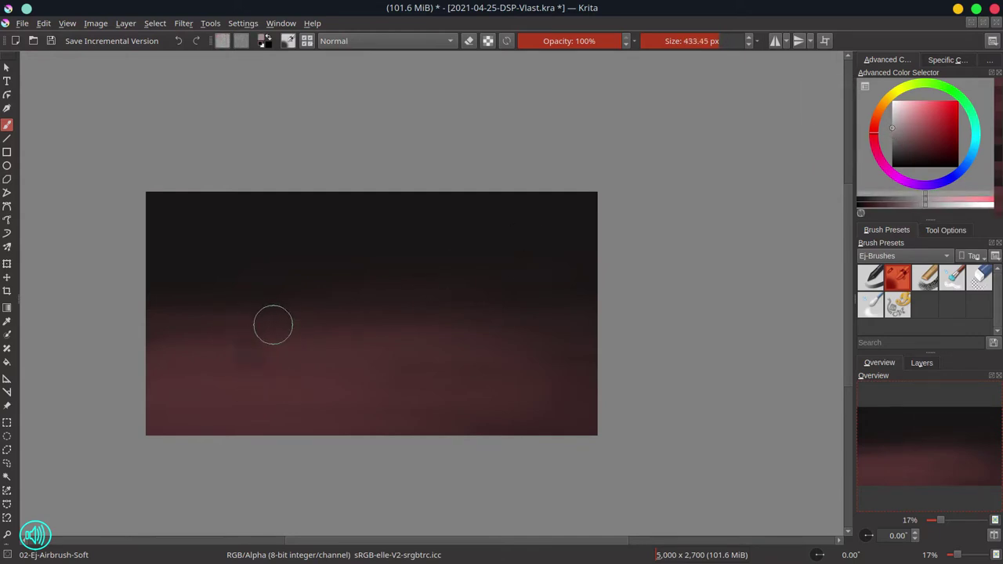
key(bracketleft)
key(bracketleft)
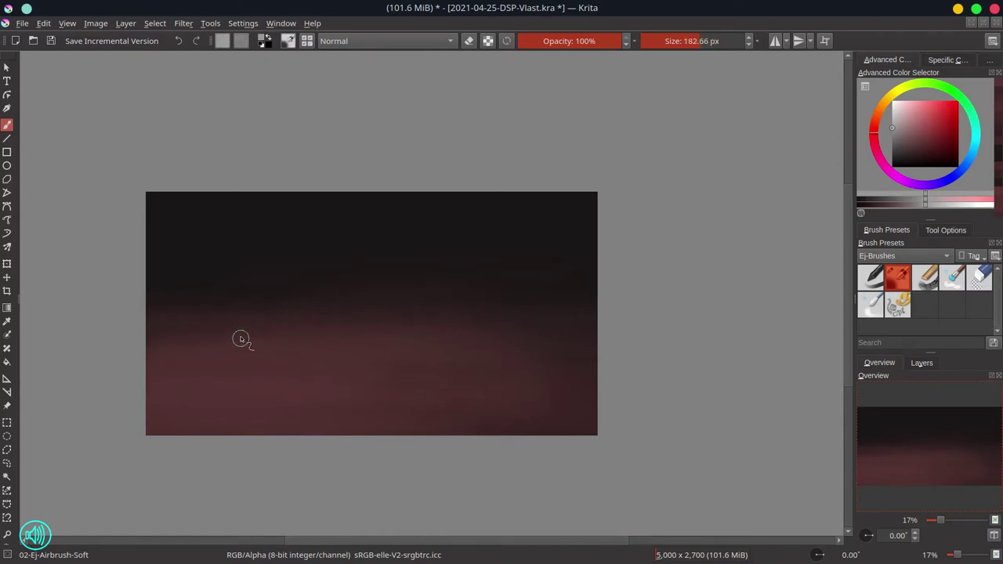
Try light grey dabs and a curved stroke over the left part of the glow, and undo them
click(220, 339)
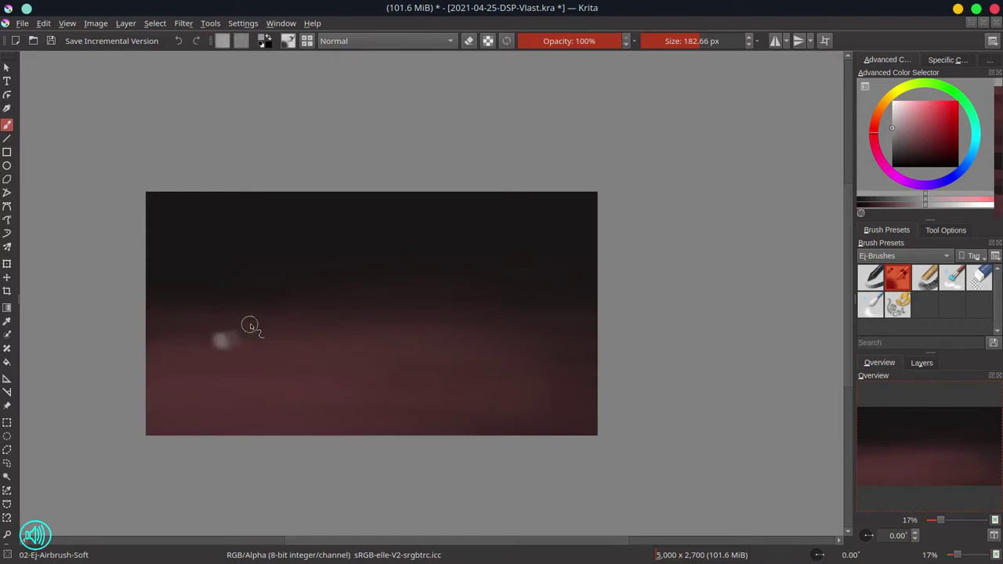
mouse_move(250, 325)
mouse_down()
mouse_move(253, 357)
mouse_move(235, 331)
mouse_move(253, 370)
mouse_move(245, 377)
mouse_move(268, 367)
mouse_move(283, 337)
mouse_up()
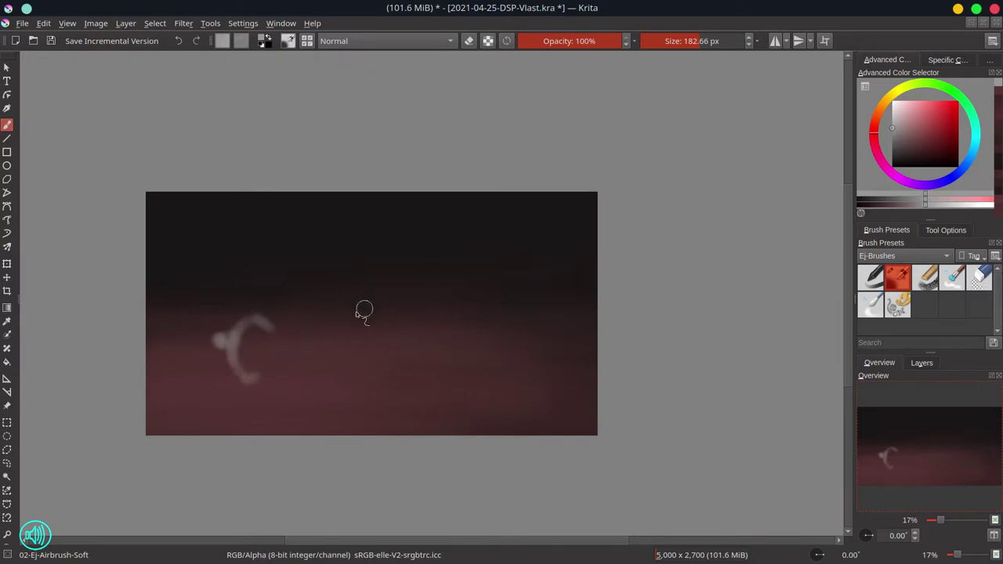
key(ctrl+z)
key(ctrl+z)
key(ctrl+z)
key(ctrl+z)
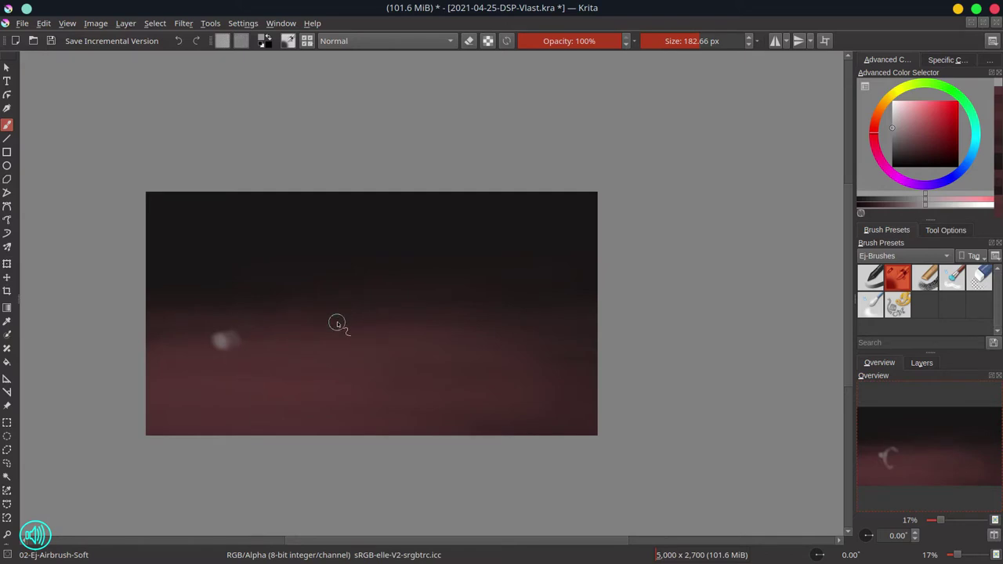
key(ctrl+z)
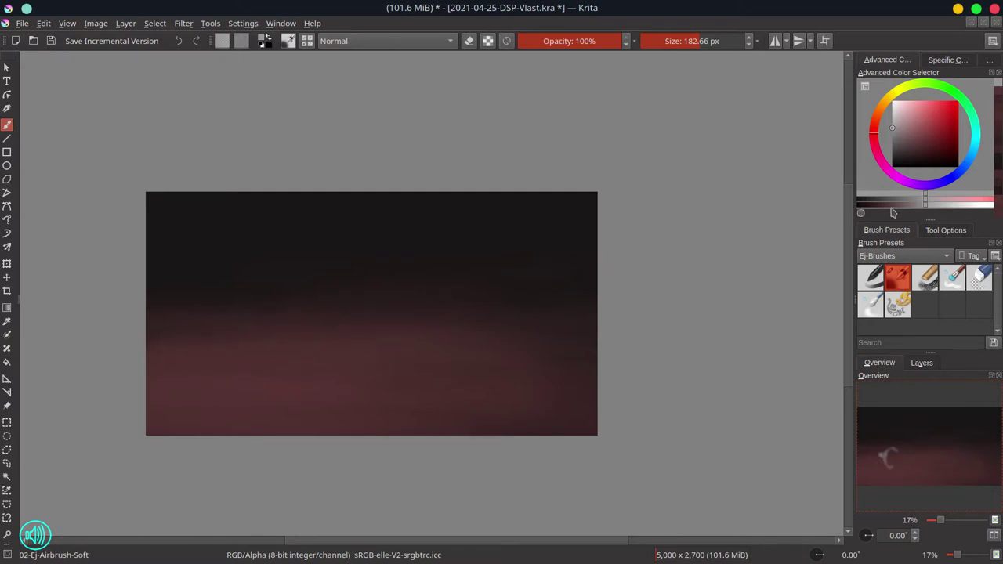
Try darker grey dabs in the dark area near the canvas's upper edge, and undo them
click(891, 150)
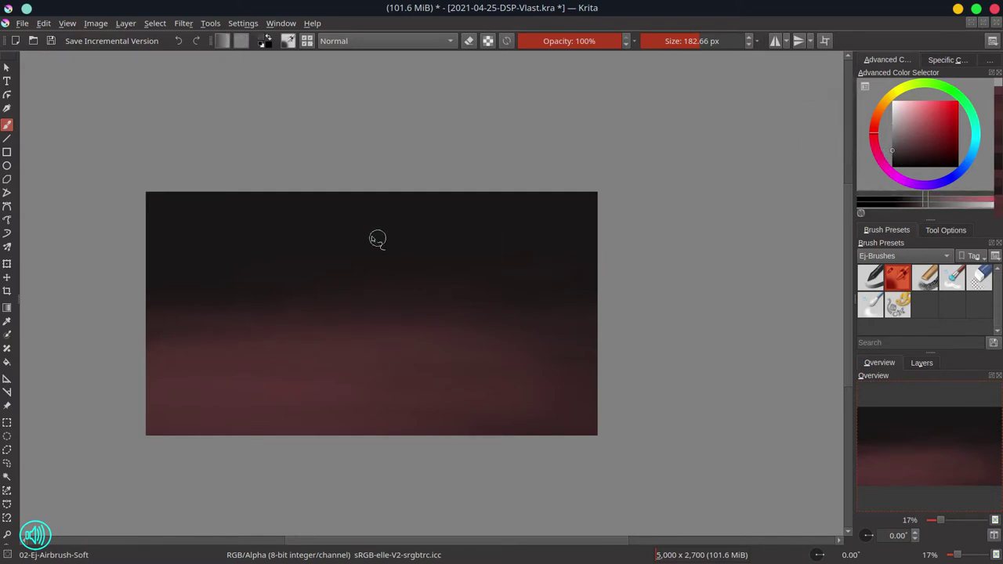
click(309, 220)
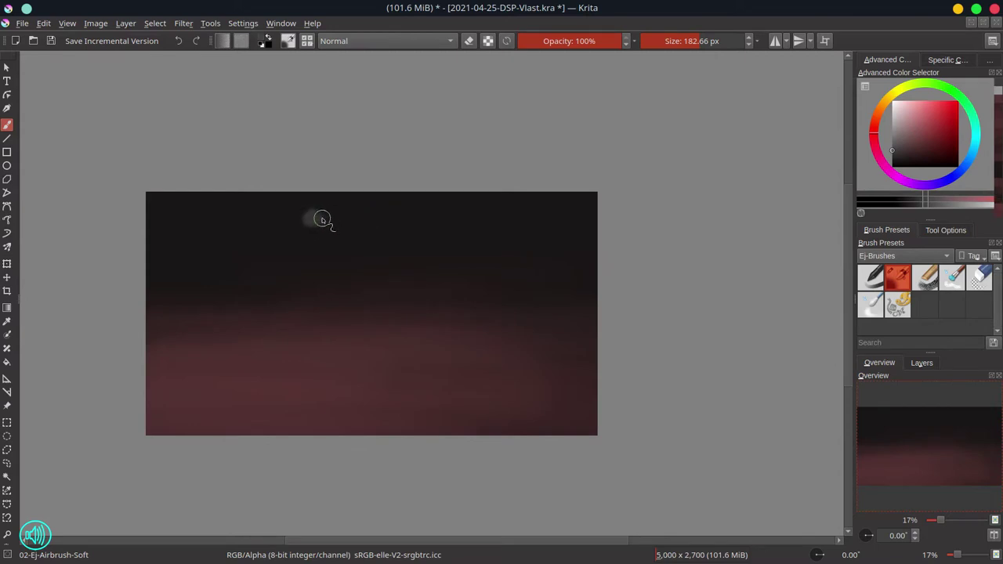
click(894, 163)
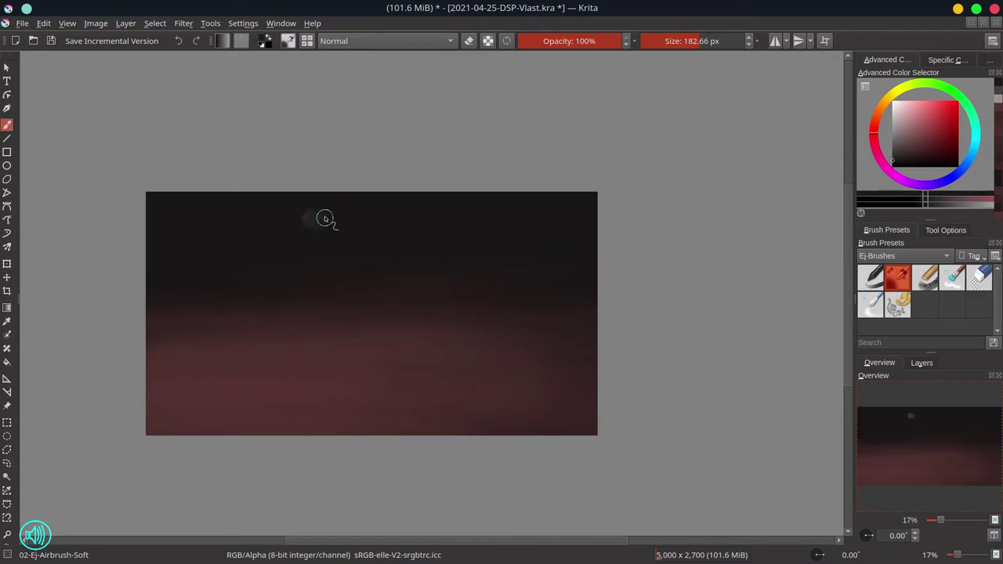
drag(309, 219, 309, 214)
key(ctrl+z)
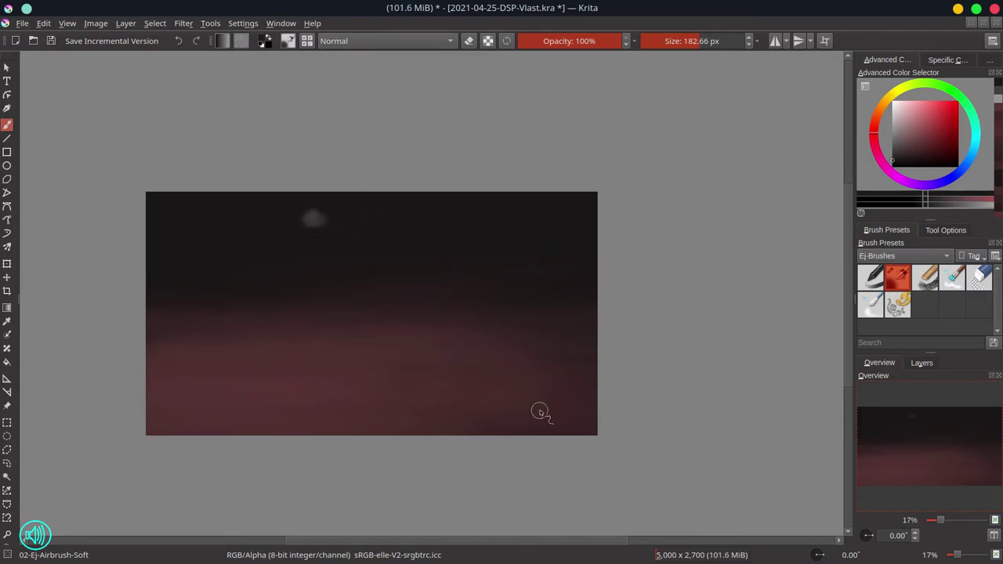
key(ctrl+z)
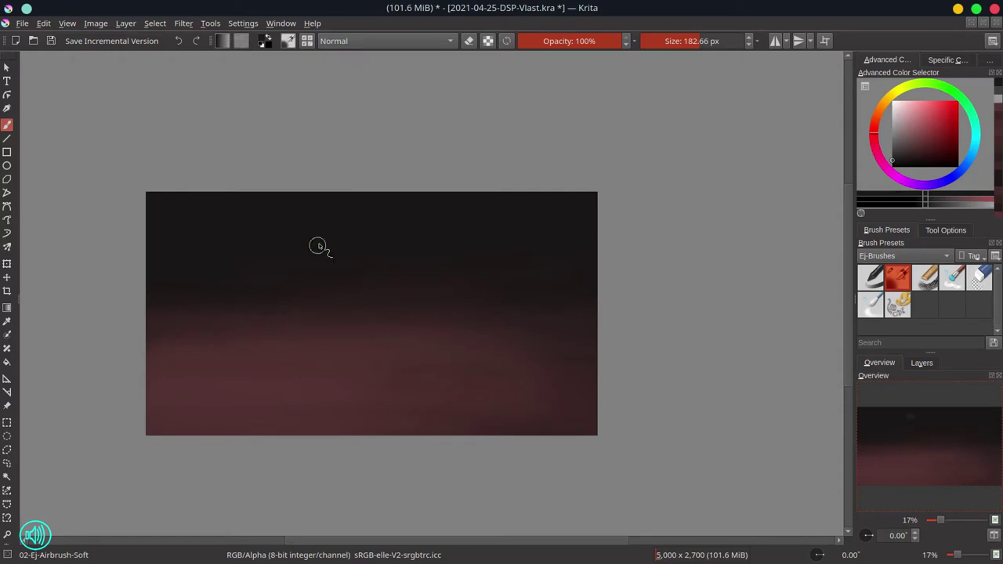
Enlarge the brush to 382.58 px and brush subtle dark reddish tones across the dark upper area using sampled colours
ctrl+click(355, 261)
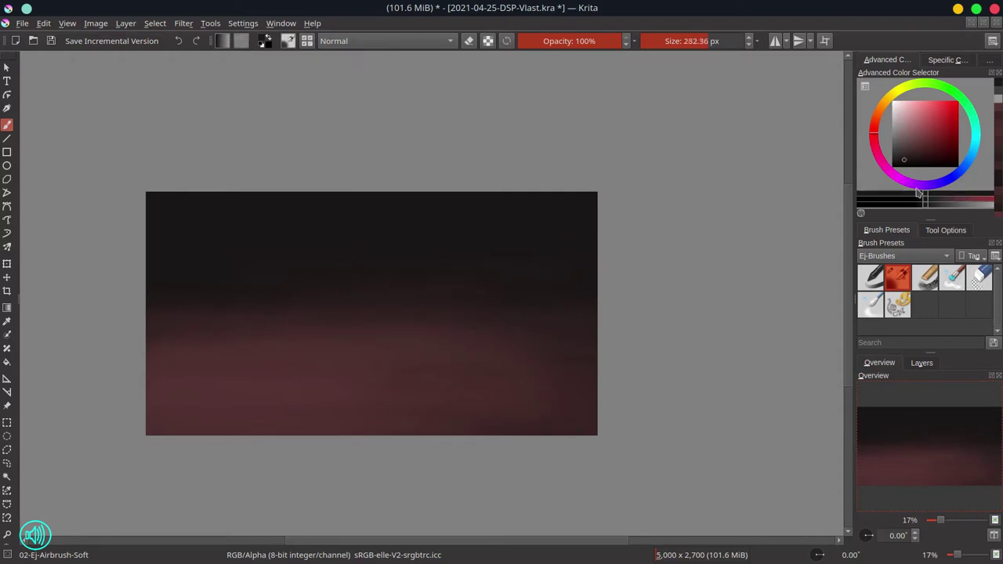
click(907, 160)
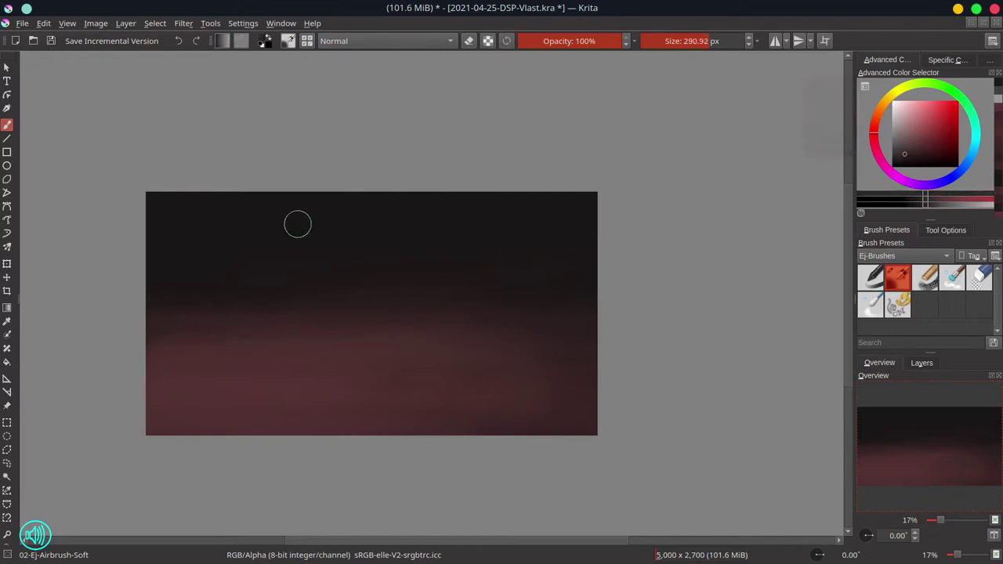
shift+drag(298, 224, 325, 250)
mouse_move(194, 273)
mouse_down()
mouse_move(416, 273)
mouse_move(150, 272)
mouse_move(369, 262)
mouse_move(260, 242)
mouse_move(513, 227)
mouse_move(255, 229)
mouse_move(552, 246)
mouse_move(429, 260)
mouse_move(467, 267)
mouse_move(459, 283)
mouse_move(336, 278)
mouse_move(204, 295)
mouse_move(376, 275)
mouse_move(191, 279)
mouse_move(538, 268)
mouse_move(138, 304)
mouse_move(460, 295)
mouse_move(144, 293)
mouse_move(508, 283)
mouse_move(360, 260)
mouse_move(326, 270)
mouse_move(168, 260)
mouse_move(476, 252)
mouse_move(217, 251)
mouse_move(461, 218)
mouse_move(291, 196)
mouse_up()
ctrl+click(232, 291)
ctrl+click(288, 306)
ctrl+click(206, 223)
drag(206, 223, 402, 228)
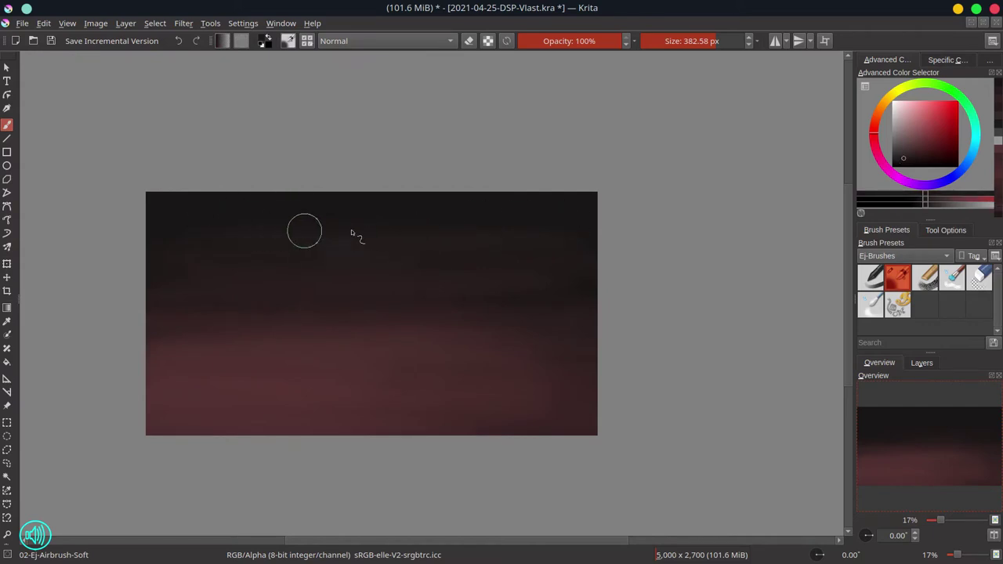
Blend the band above the red glow into the dark upper area with horizontal strokes of sampled dark reds
ctrl+click(472, 268)
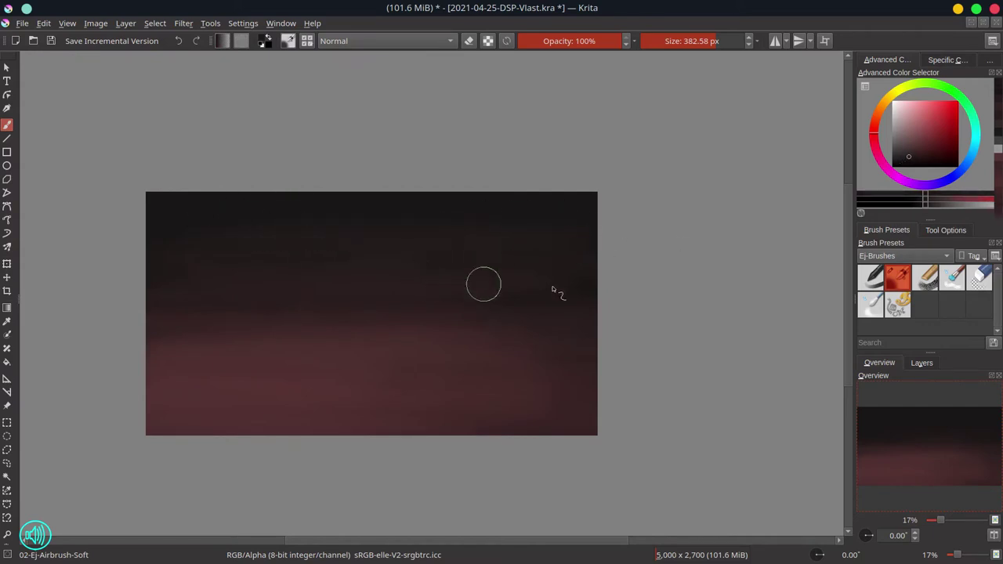
ctrl+click(391, 308)
mouse_move(377, 300)
mouse_down()
mouse_move(297, 295)
mouse_move(578, 293)
mouse_up()
ctrl+click(249, 324)
mouse_move(212, 316)
mouse_down()
mouse_move(485, 307)
mouse_move(336, 288)
mouse_up()
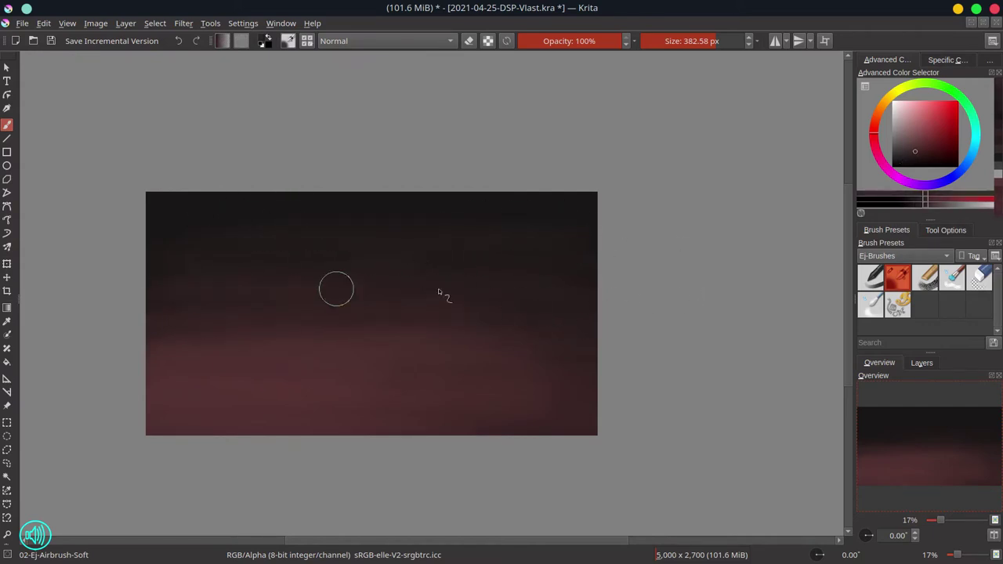
ctrl+click(352, 269)
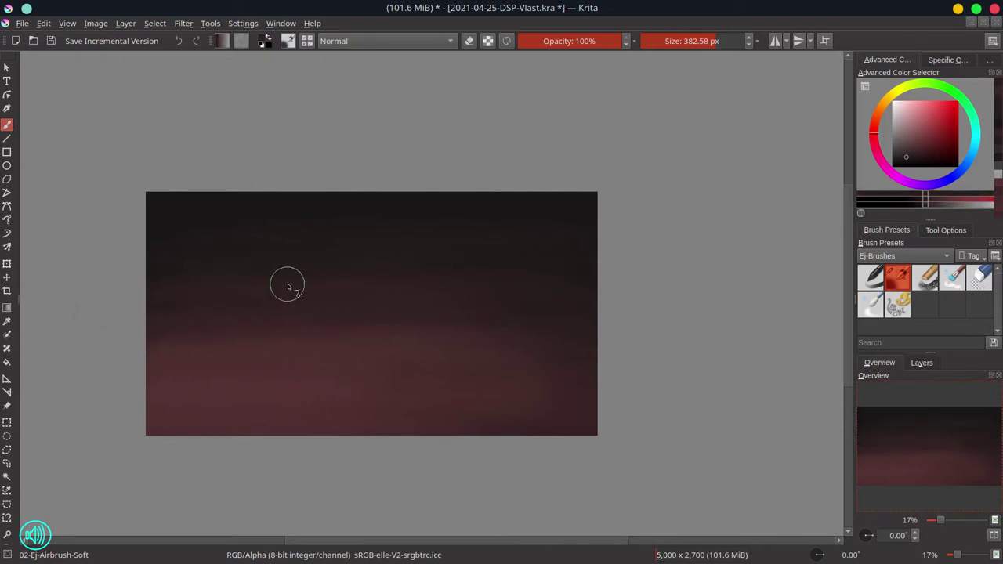
ctrl+click(219, 207)
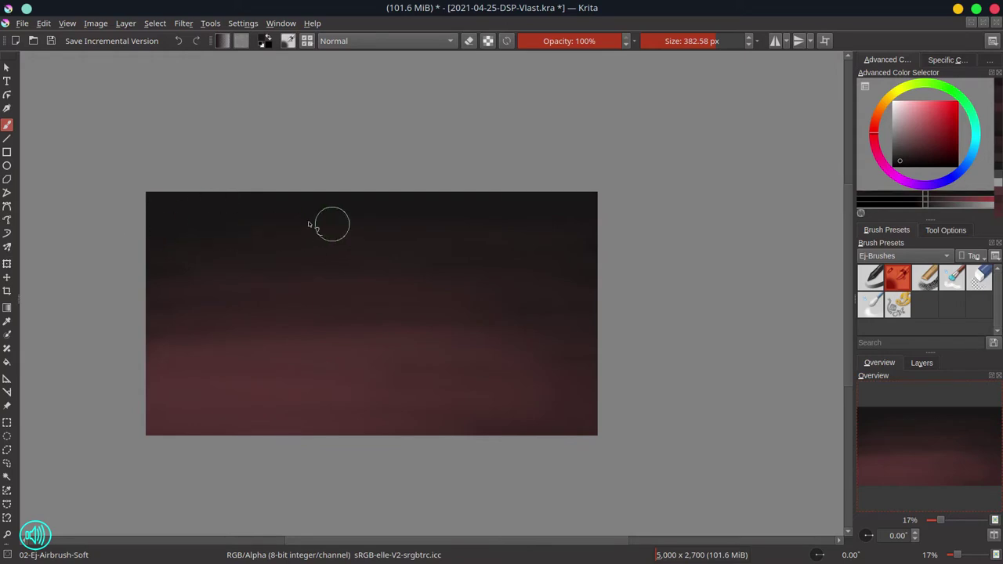
Smooth the transition from the red glow to the dark upper area with soft strokes of sampled dark reds and near-blacks
ctrl+click(210, 260)
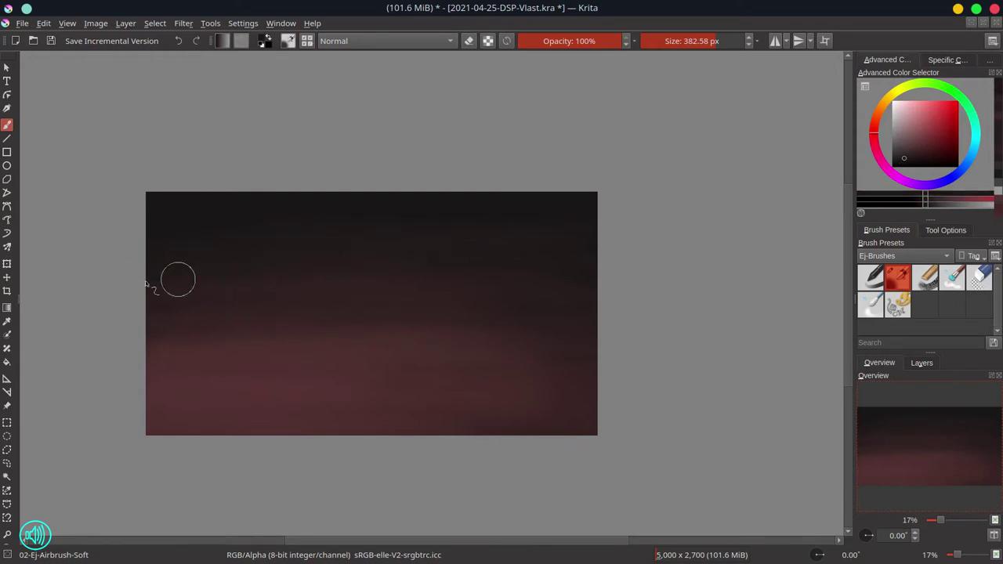
ctrl+click(198, 245)
ctrl+click(282, 280)
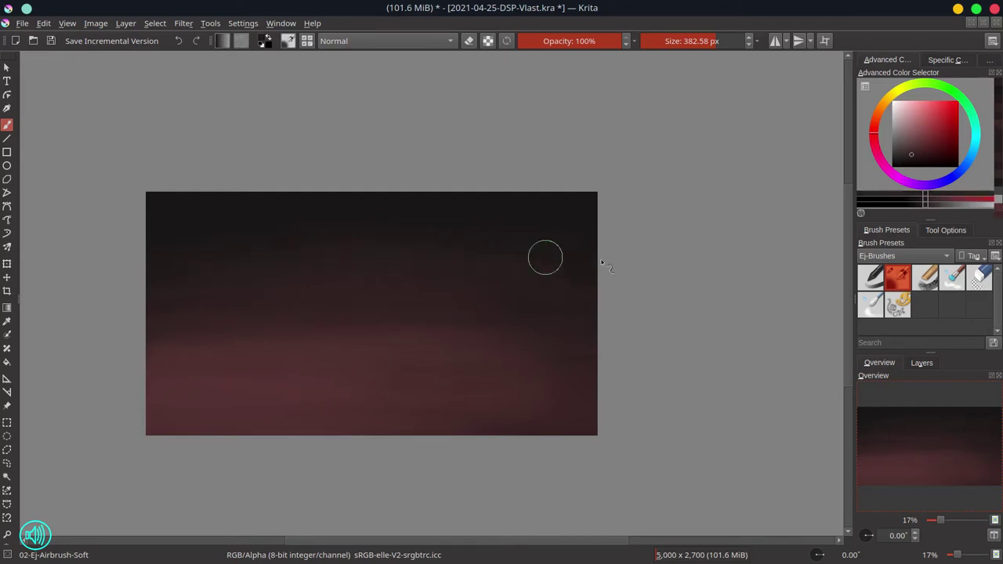
ctrl+click(210, 298)
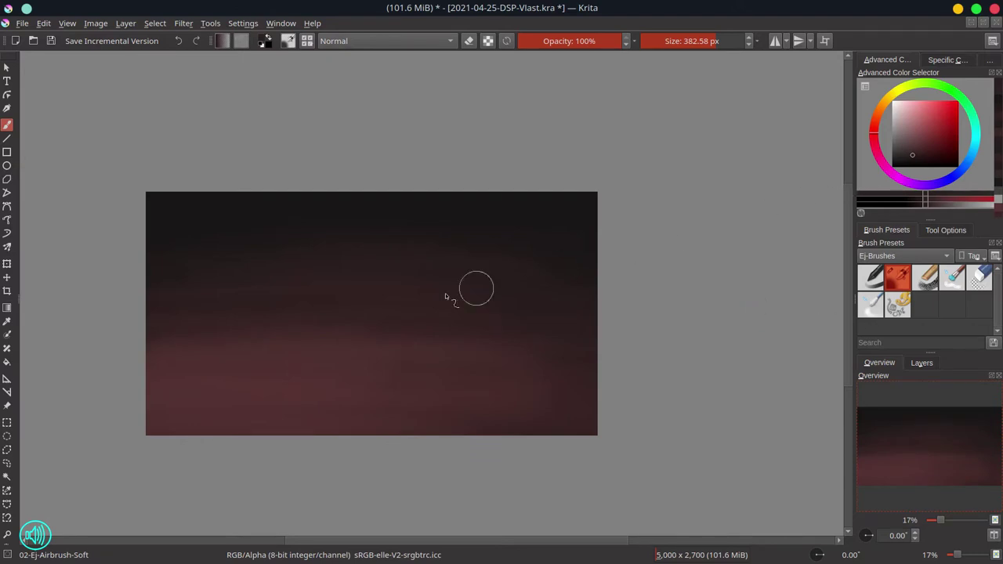
ctrl+click(341, 210)
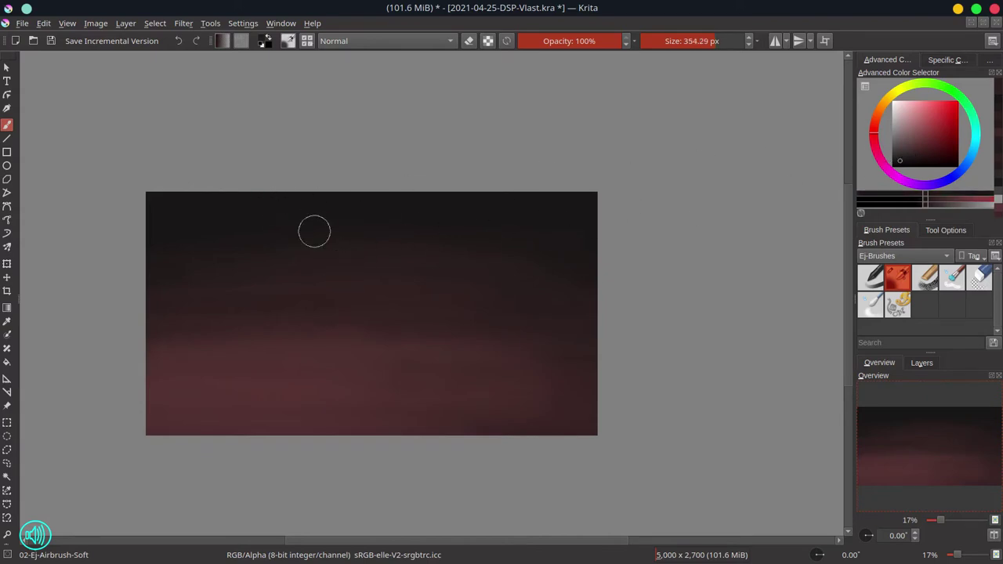
Reduce the brush to 119.25 px and sketch a standing chess piece's crowned head and collar in near-black, left of the canvas centre
key(bracketleft)
key(bracketleft)
click(900, 163)
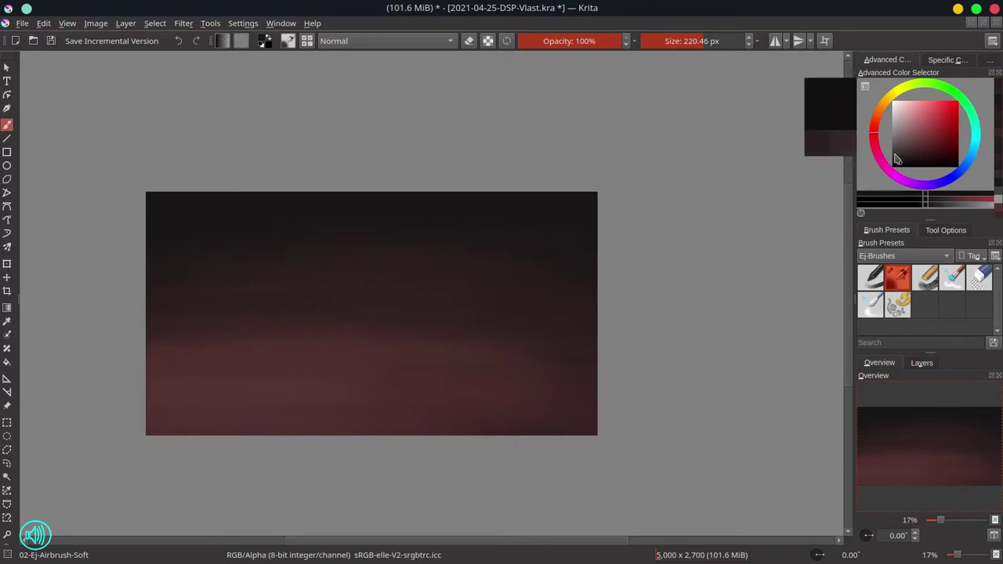
mouse_move(340, 247)
mouse_down()
mouse_move(323, 216)
mouse_move(331, 224)
mouse_move(312, 217)
mouse_move(323, 214)
mouse_move(308, 216)
mouse_move(335, 230)
mouse_move(311, 216)
mouse_move(331, 229)
mouse_move(318, 234)
mouse_move(310, 220)
mouse_move(311, 242)
mouse_move(310, 230)
mouse_move(297, 237)
mouse_move(329, 229)
mouse_move(344, 238)
mouse_move(310, 205)
mouse_move(307, 235)
mouse_up()
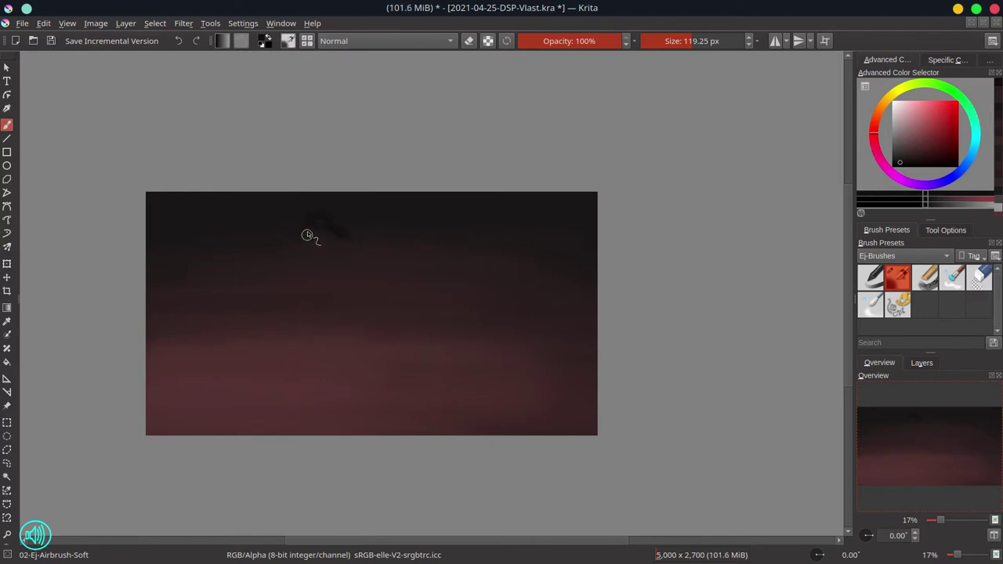
click(305, 348)
mouse_move(301, 231)
mouse_down()
mouse_move(308, 257)
mouse_move(336, 257)
mouse_up()
click(316, 217)
mouse_move(315, 252)
mouse_down()
mouse_move(311, 262)
mouse_move(310, 240)
mouse_move(304, 263)
mouse_move(320, 269)
mouse_move(349, 257)
mouse_up()
Sketch the standing piece's tapering stem and base in near-black, checking the drawing in the mirrored view
click(993, 538)
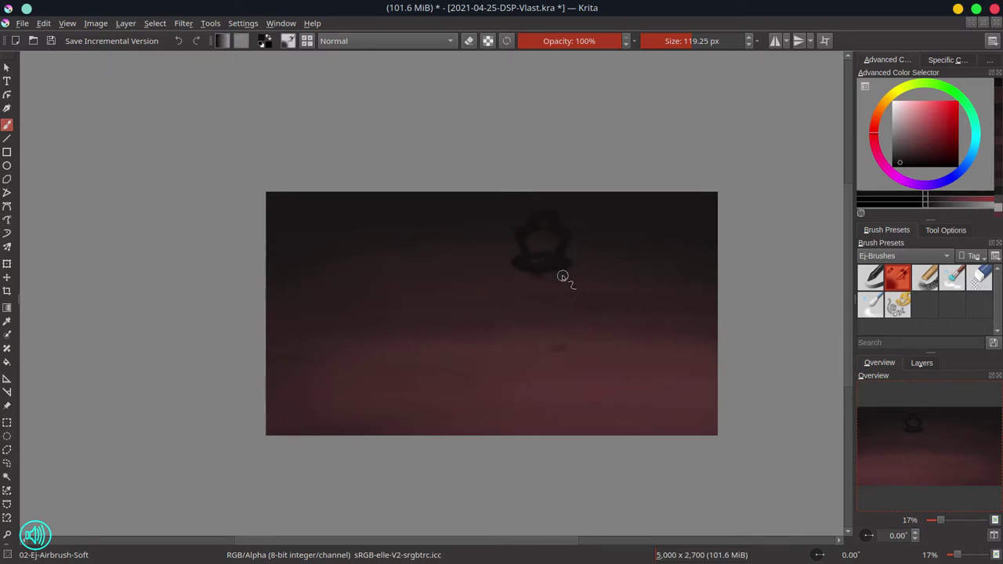
mouse_move(539, 274)
mouse_down()
mouse_move(559, 306)
mouse_move(537, 273)
mouse_move(528, 316)
mouse_up()
mouse_move(551, 275)
mouse_down()
mouse_move(564, 320)
mouse_move(556, 301)
mouse_move(563, 317)
mouse_move(525, 329)
mouse_move(568, 327)
mouse_move(528, 330)
mouse_move(562, 331)
mouse_move(556, 320)
mouse_move(618, 388)
mouse_move(537, 322)
mouse_up()
click(993, 535)
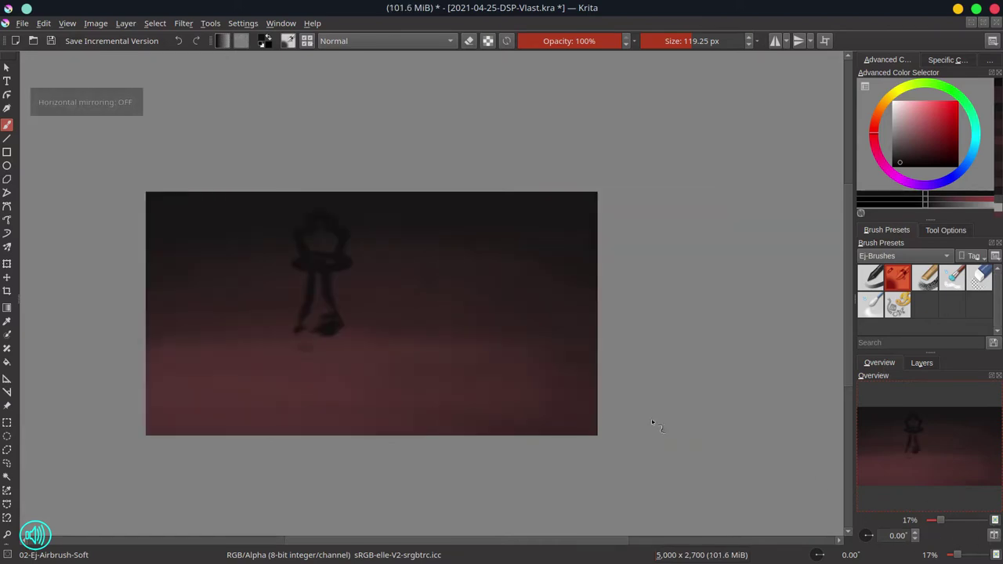
drag(315, 318, 302, 327)
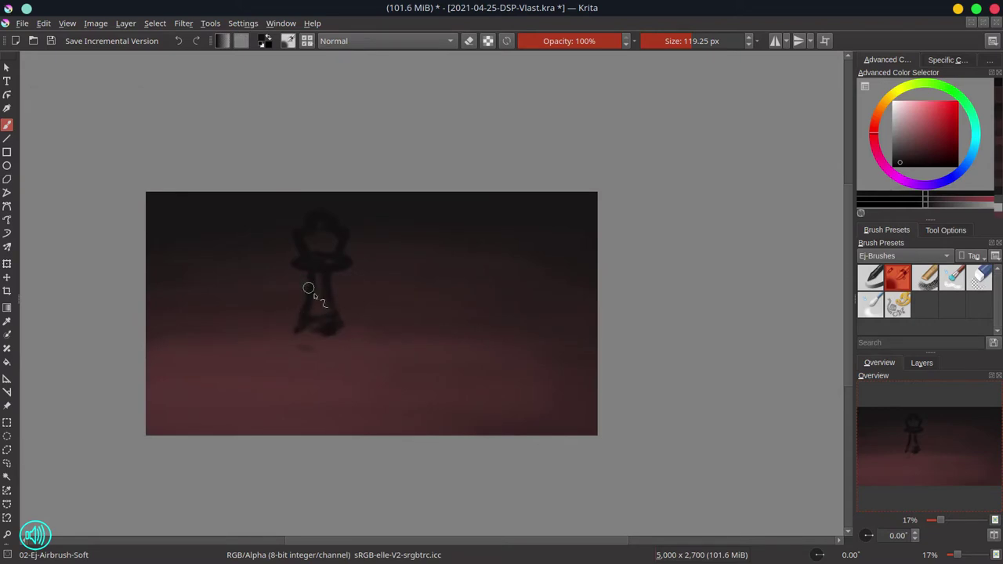
mouse_move(326, 277)
mouse_down()
mouse_move(341, 333)
mouse_move(318, 330)
mouse_up()
Sketch the collar of a fallen chess piece as a grey C-shaped curve in front of the standing piece's base
click(897, 137)
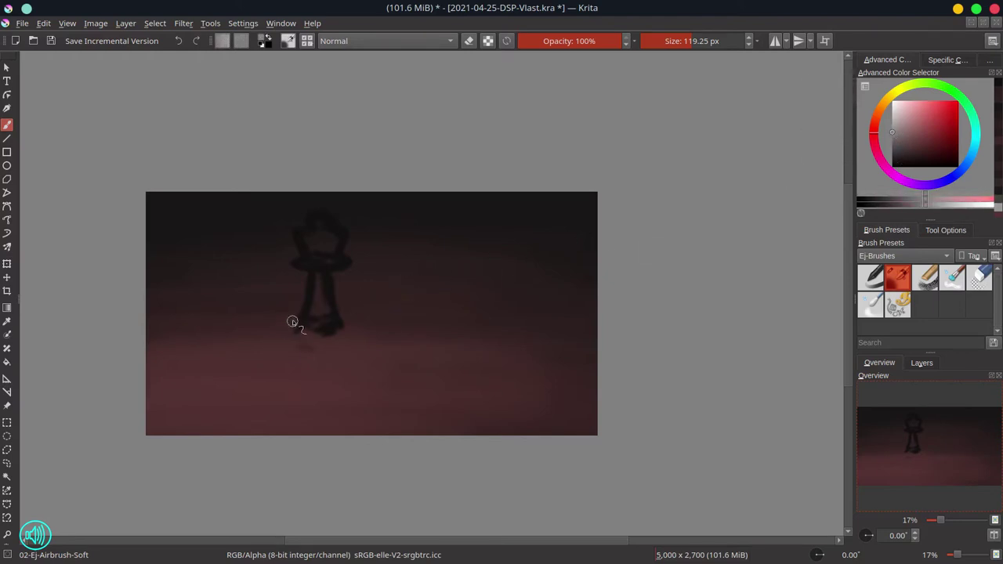
drag(286, 318, 294, 340)
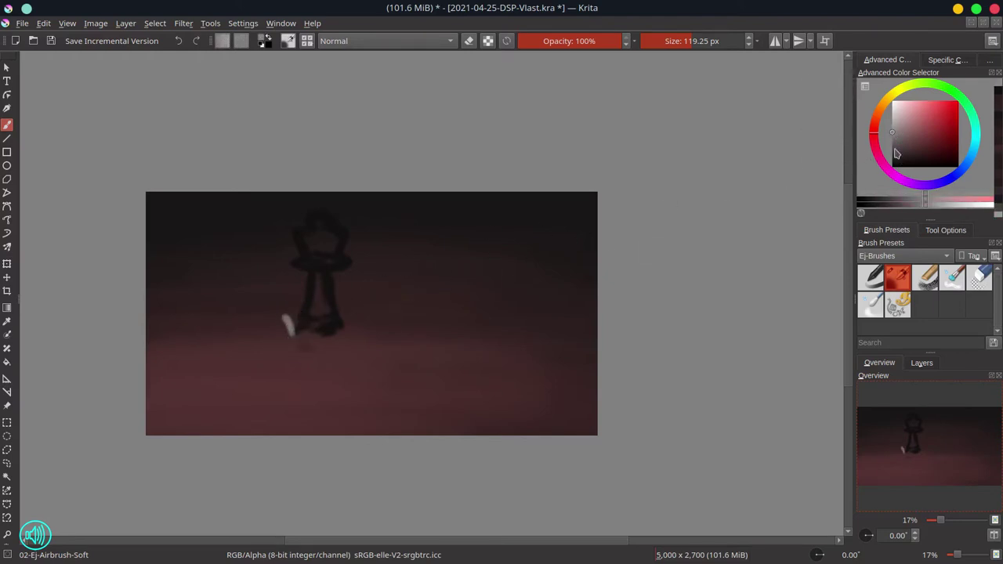
click(891, 139)
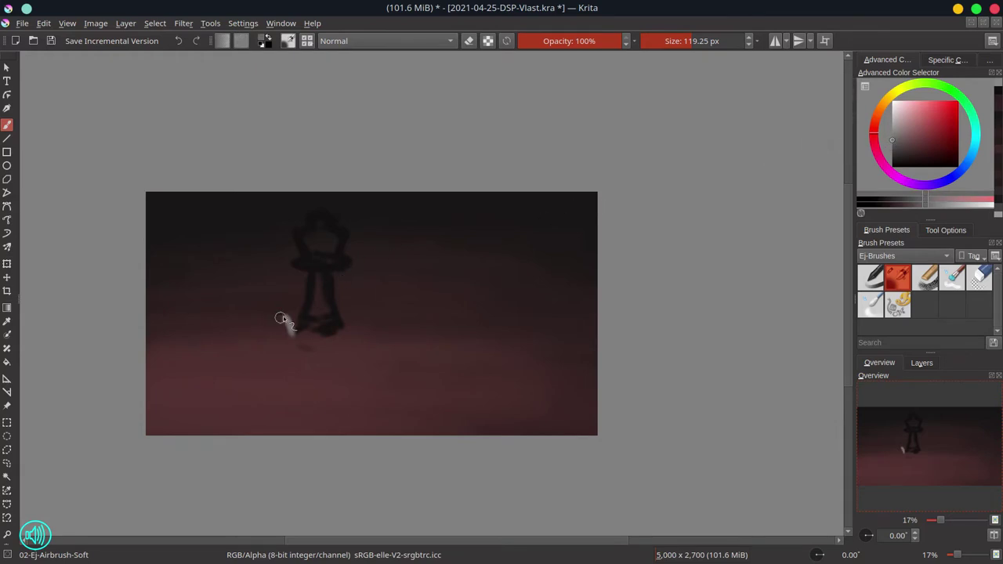
mouse_move(280, 318)
mouse_down()
mouse_move(272, 346)
mouse_move(283, 319)
mouse_move(265, 353)
mouse_move(278, 334)
mouse_move(271, 322)
mouse_move(277, 362)
mouse_move(263, 336)
mouse_move(288, 376)
mouse_move(266, 370)
mouse_move(291, 369)
mouse_move(282, 315)
mouse_move(300, 381)
mouse_move(283, 371)
mouse_move(274, 322)
mouse_move(290, 326)
mouse_move(261, 364)
mouse_move(288, 386)
mouse_up()
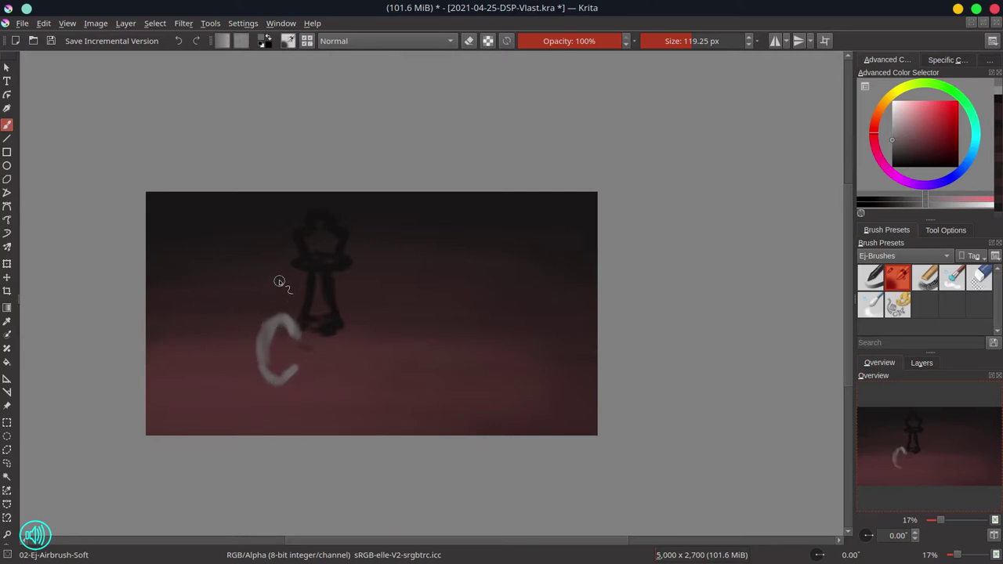
drag(278, 326, 281, 367)
Sketch the fallen piece's rounded head and small tip in grey to the left of its collar
mouse_move(233, 324)
mouse_down()
mouse_move(229, 351)
mouse_move(242, 364)
mouse_up()
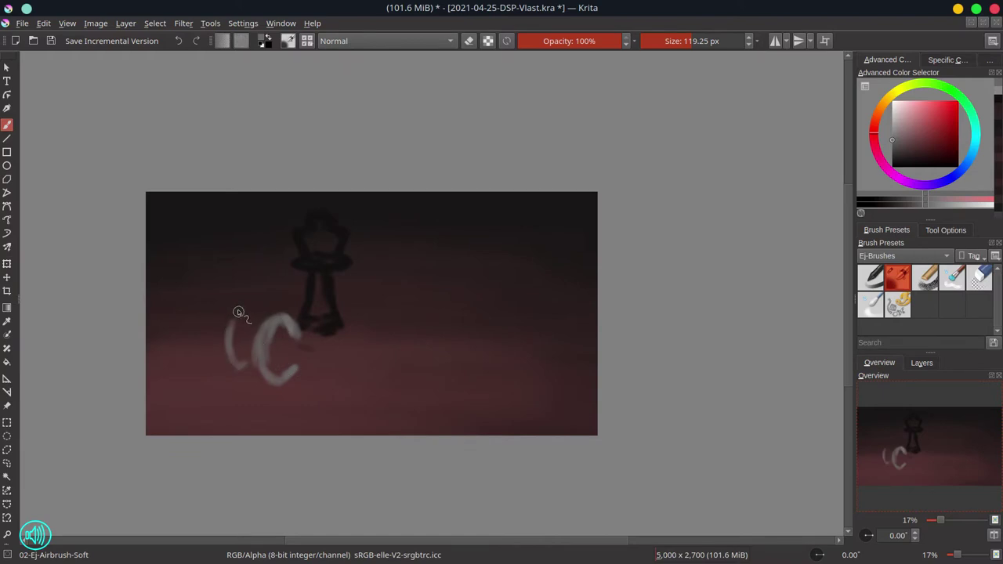
drag(233, 335, 235, 372)
drag(232, 331, 219, 343)
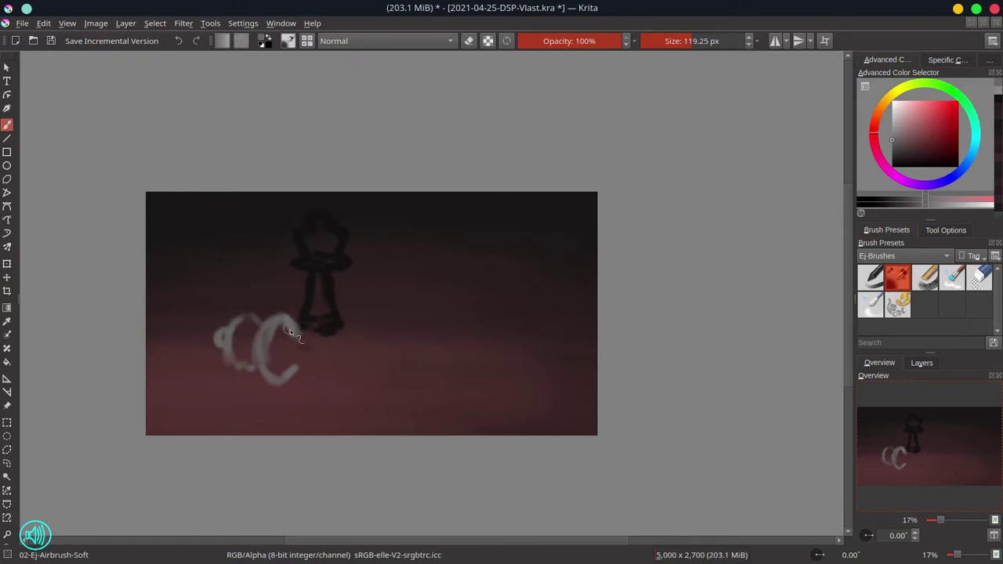
Sketch the fallen piece's stem and oval base in grey to the right of its collar
drag(289, 348, 311, 350)
mouse_move(322, 362)
mouse_down()
mouse_move(335, 321)
mouse_move(355, 336)
mouse_move(355, 377)
mouse_move(340, 362)
mouse_move(348, 398)
mouse_up()
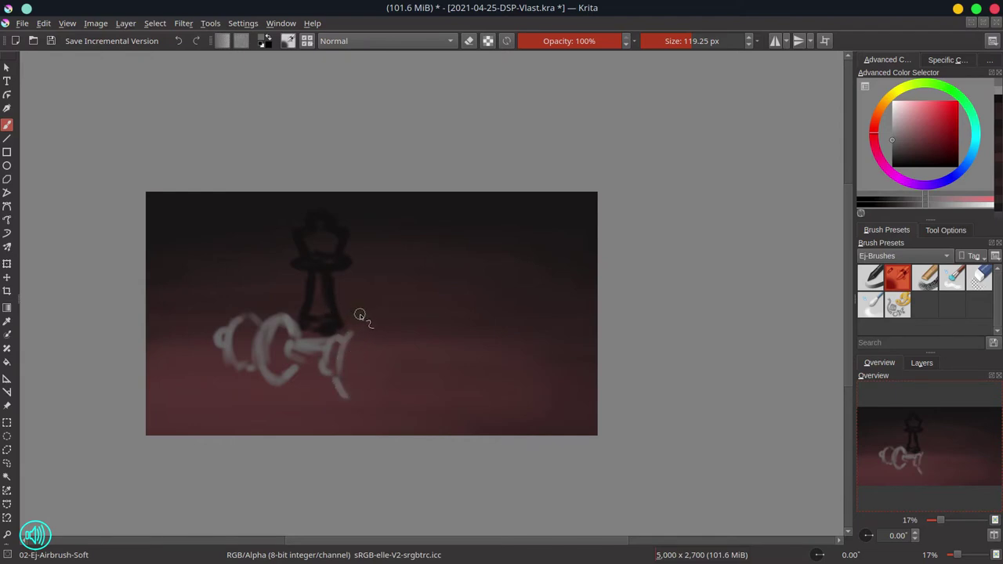
mouse_move(351, 337)
mouse_down()
mouse_move(379, 325)
mouse_move(387, 372)
mouse_move(385, 361)
mouse_move(364, 403)
mouse_move(370, 340)
mouse_move(362, 338)
mouse_move(362, 388)
mouse_move(367, 378)
mouse_move(347, 387)
mouse_move(359, 395)
mouse_move(363, 314)
mouse_move(361, 369)
mouse_move(358, 337)
mouse_up()
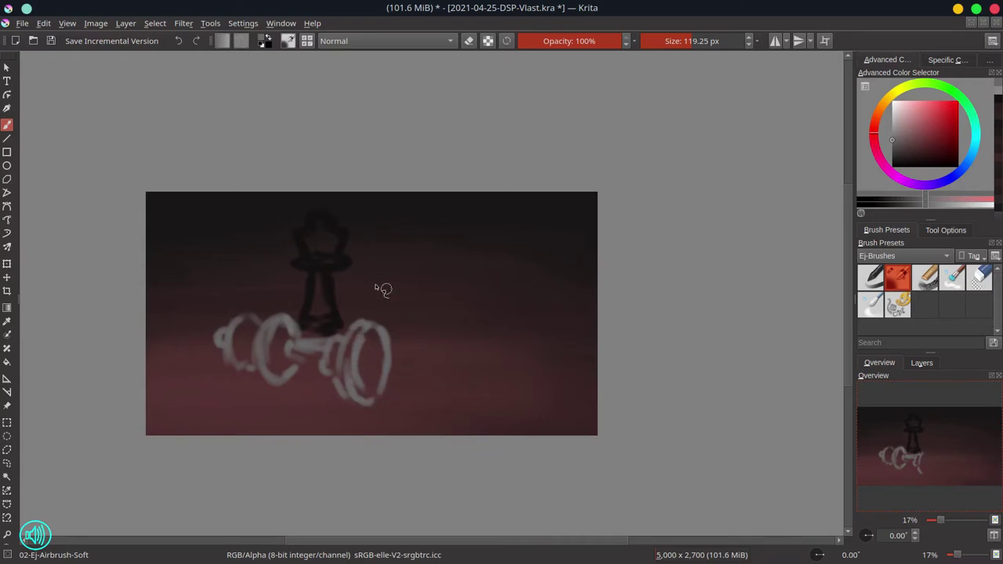
Fill the oval underside of the fallen piece's base with dark grey and darken it with near-black using a larger brush
click(894, 152)
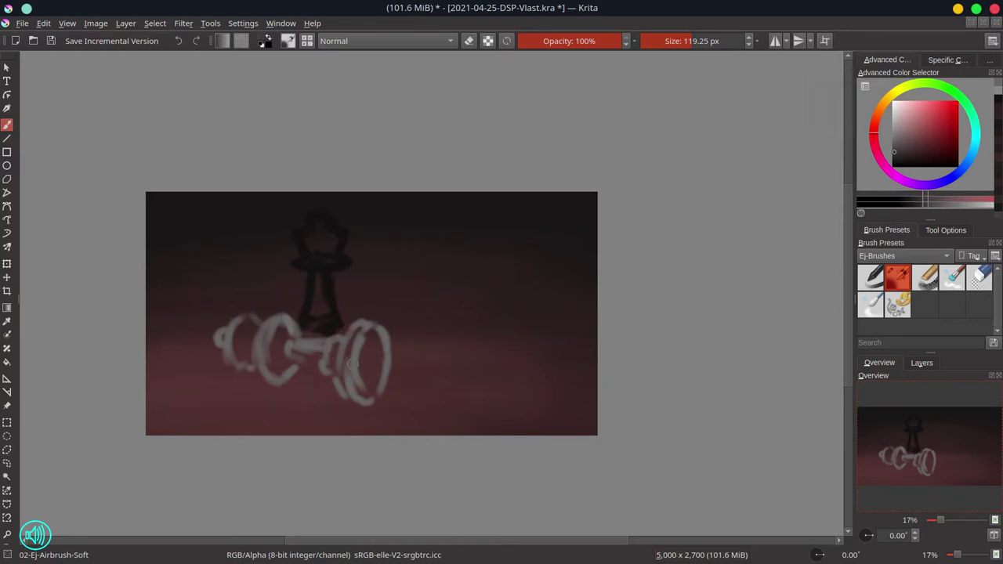
mouse_move(352, 365)
shift+mouse_down()
mouse_move(378, 361)
mouse_move(366, 390)
shift+mouse_up()
drag(380, 340, 373, 388)
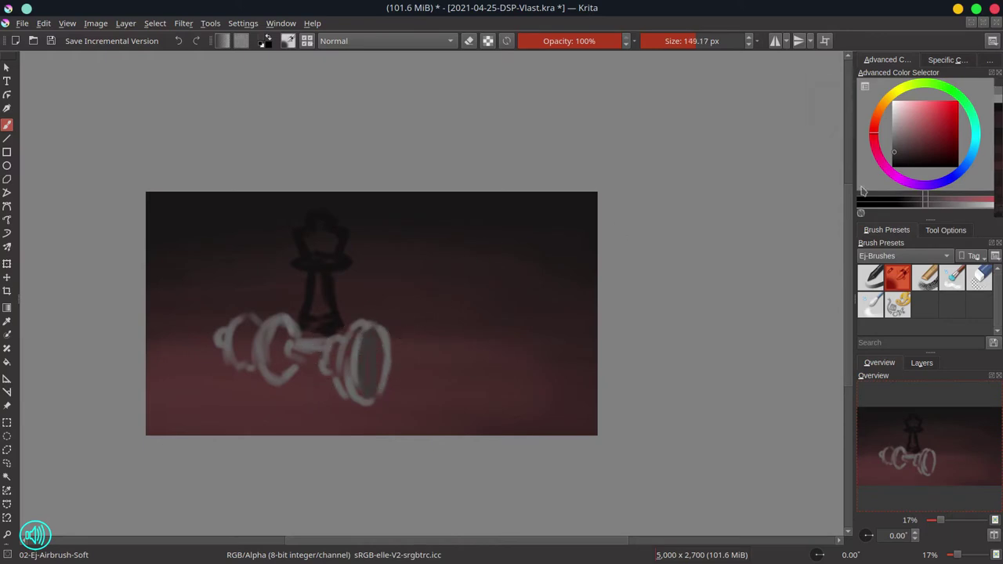
click(892, 164)
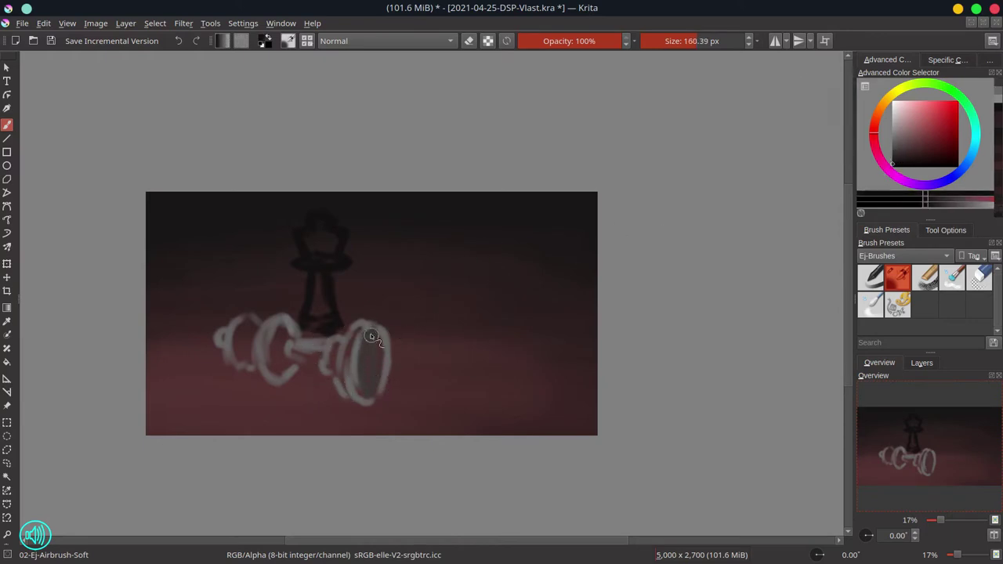
mouse_move(372, 336)
mouse_down()
mouse_move(379, 391)
mouse_move(371, 332)
mouse_move(371, 378)
mouse_move(379, 360)
mouse_move(400, 400)
mouse_move(380, 337)
mouse_move(371, 388)
mouse_move(377, 327)
mouse_move(358, 350)
mouse_move(391, 358)
mouse_move(378, 334)
mouse_move(380, 360)
mouse_up()
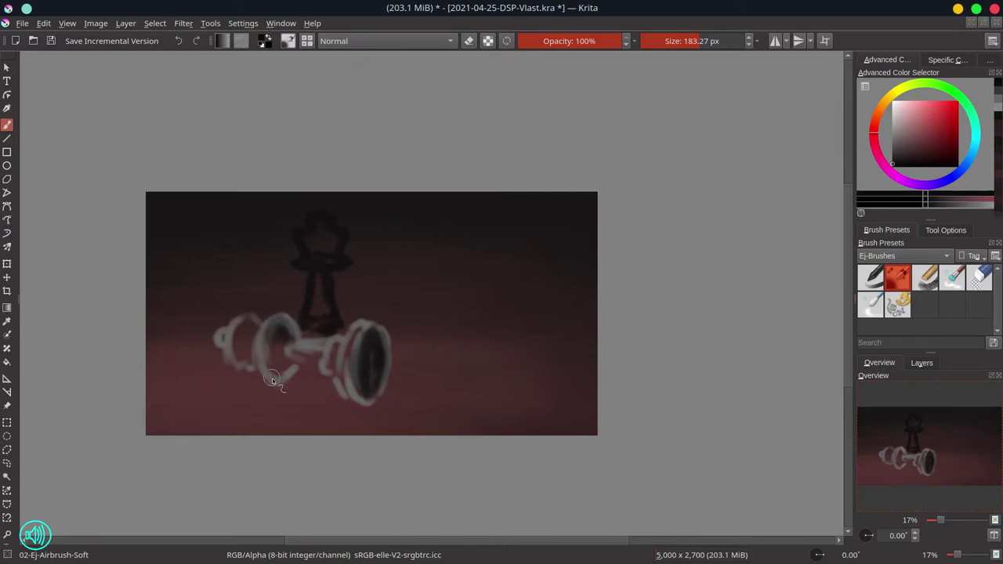
Shade around the fallen piece's collar and stem in near-black, and paint cast shadows beneath it and to the right of both pieces
mouse_move(279, 386)
mouse_down()
mouse_move(266, 355)
mouse_move(294, 365)
mouse_up()
drag(305, 316, 321, 331)
mouse_move(305, 378)
mouse_down()
mouse_move(346, 370)
mouse_move(312, 376)
mouse_up()
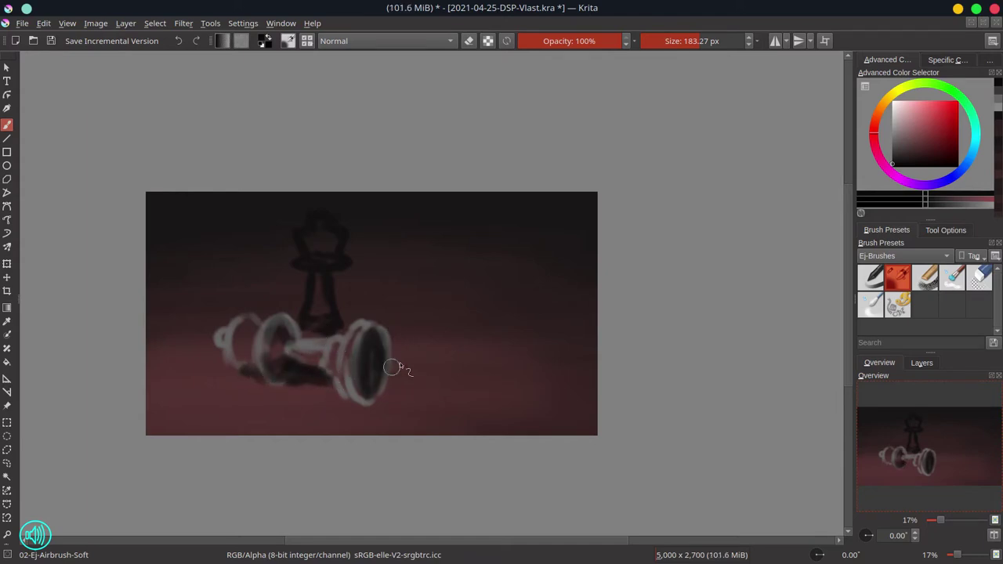
mouse_move(383, 370)
mouse_down()
mouse_move(399, 381)
mouse_move(398, 371)
mouse_move(436, 365)
mouse_move(421, 380)
mouse_move(399, 385)
mouse_move(439, 368)
mouse_move(399, 350)
mouse_move(453, 345)
mouse_move(408, 349)
mouse_move(389, 377)
mouse_move(403, 384)
mouse_move(432, 365)
mouse_up()
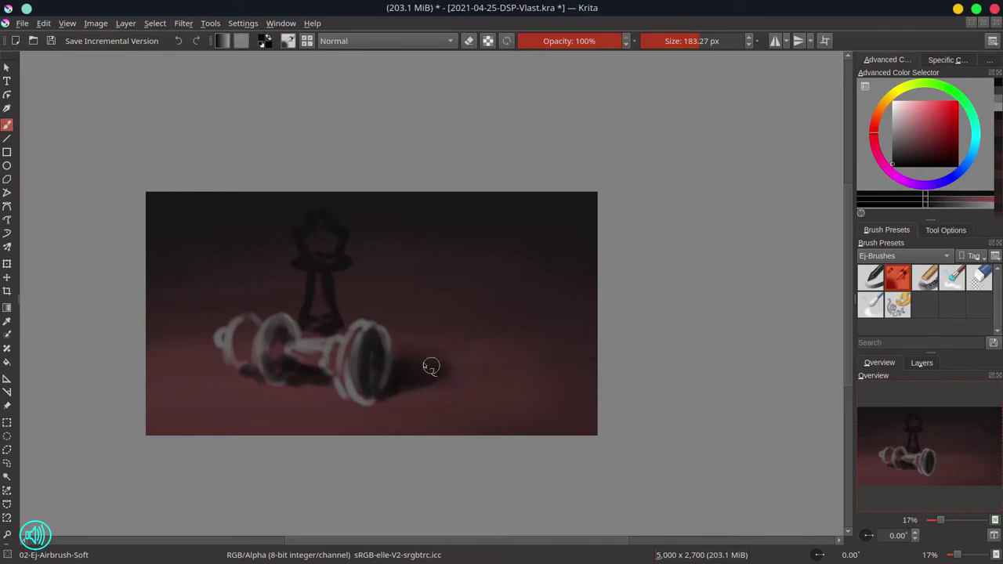
mouse_move(362, 296)
mouse_down()
mouse_move(423, 316)
mouse_move(377, 325)
mouse_move(414, 307)
mouse_move(341, 317)
mouse_move(387, 316)
mouse_up()
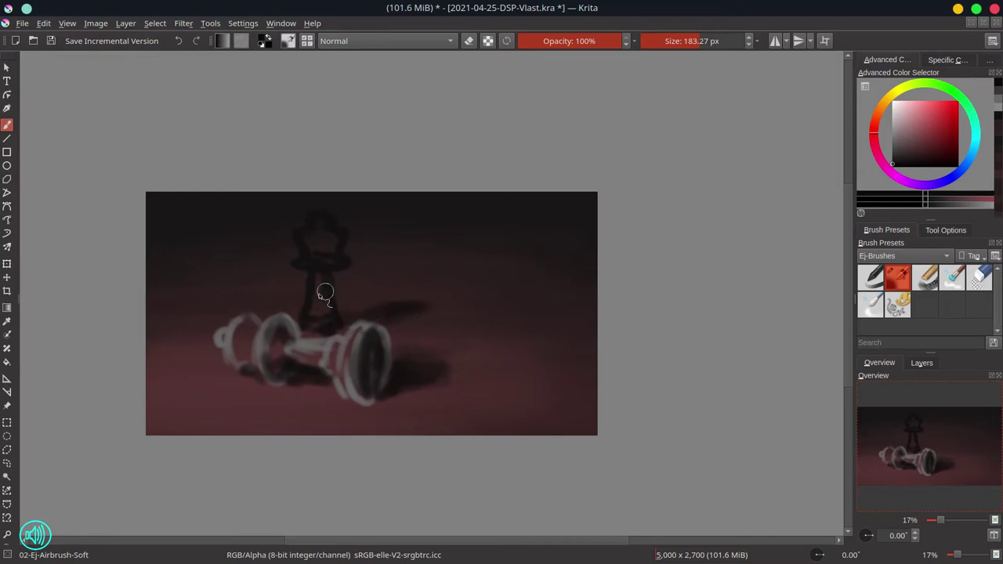
Fill in the standing piece's silhouette with near-black strokes and save the document
mouse_move(324, 290)
mouse_down()
mouse_move(316, 284)
mouse_move(312, 331)
mouse_move(341, 265)
mouse_move(314, 246)
mouse_move(334, 237)
mouse_move(316, 226)
mouse_up()
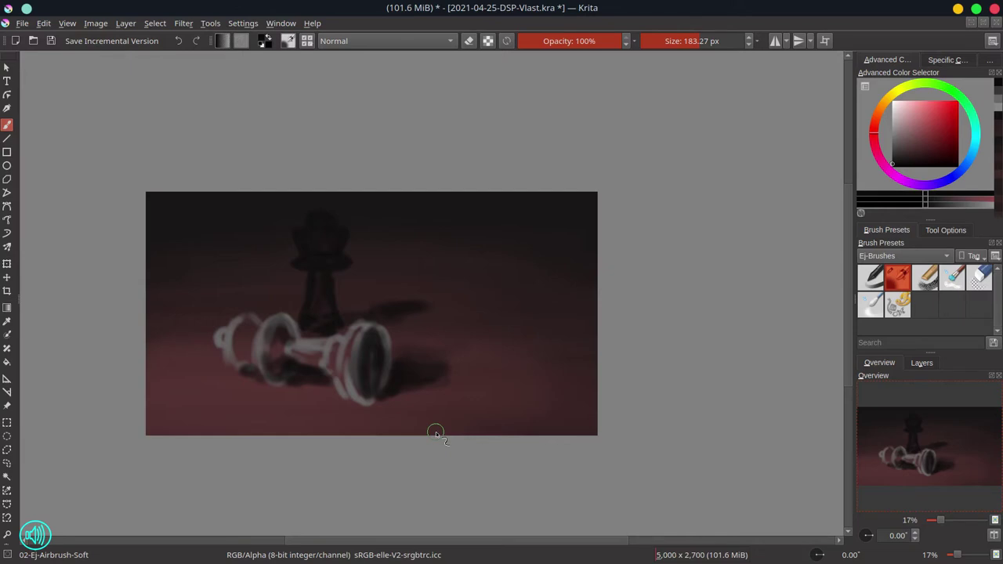
key(ctrl+s)
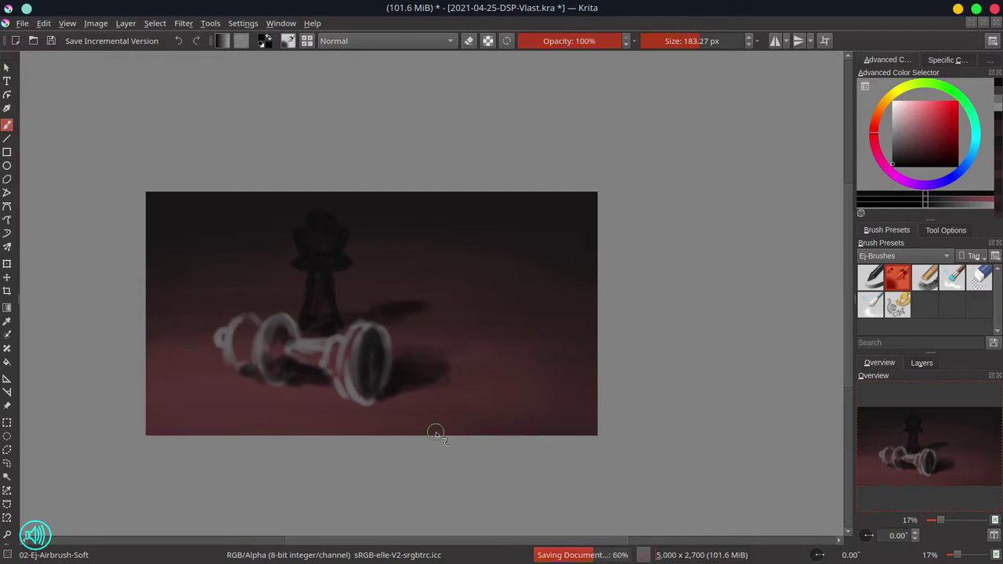
Fill the fallen piece's rounded head and tip with light grey, reducing the brush to 96.79 px for the edges
drag(901, 135, 892, 126)
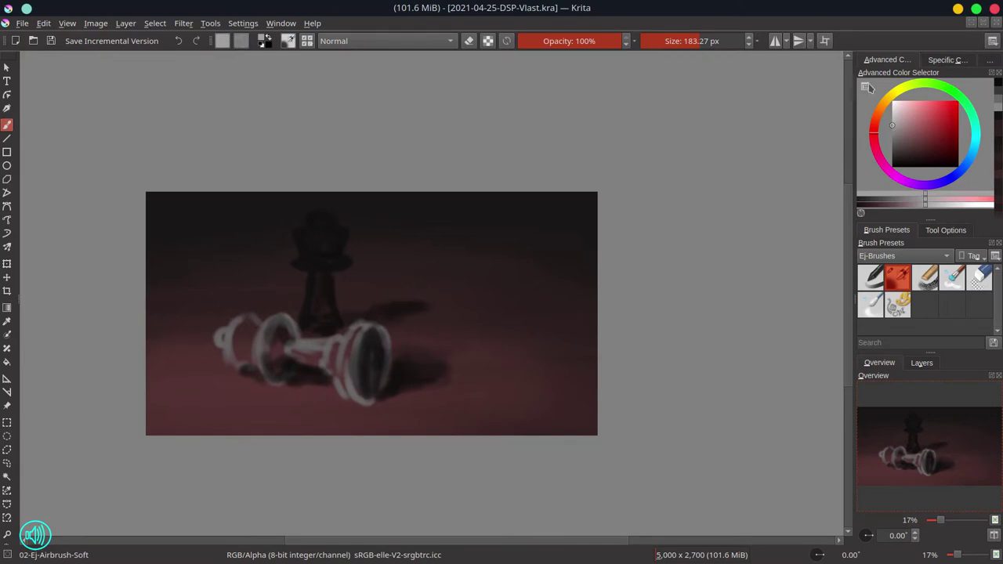
click(893, 116)
mouse_move(253, 321)
mouse_down()
mouse_move(239, 327)
mouse_move(249, 354)
mouse_up()
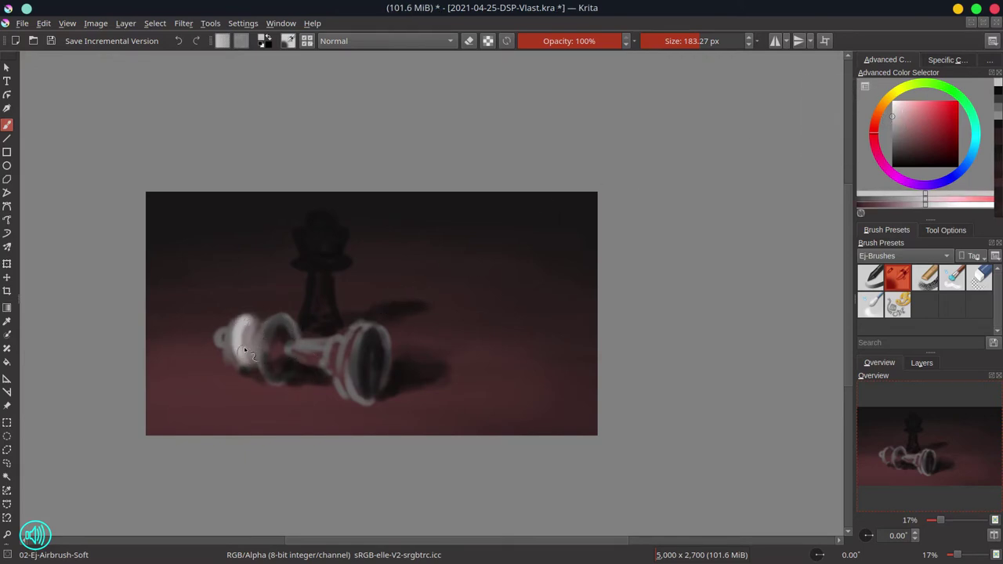
key(bracketleft)
key(bracketleft)
mouse_move(231, 333)
mouse_down()
mouse_move(229, 349)
mouse_move(242, 321)
mouse_up()
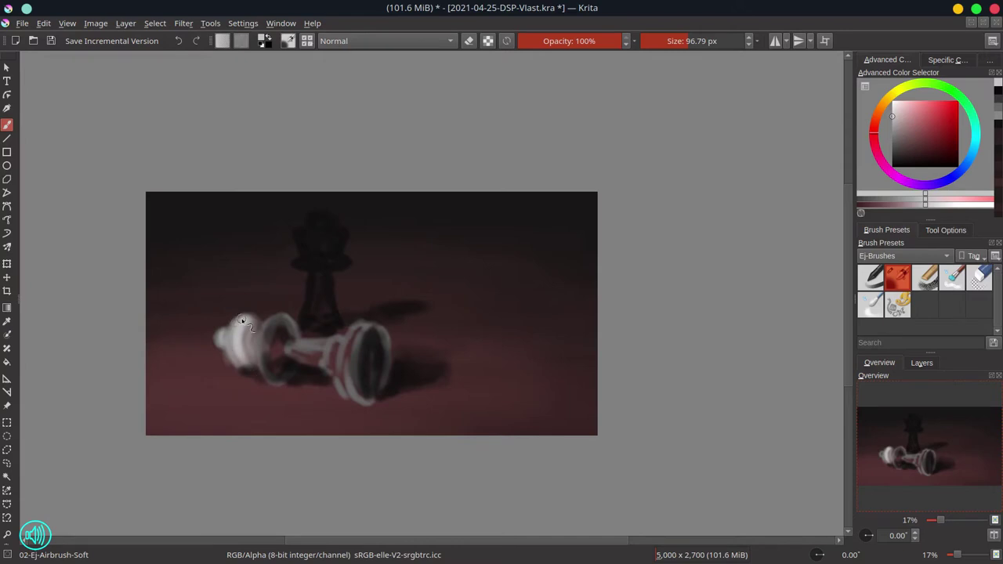
Smooth the fallen piece's head and lower edge with light greys sampled from the painting
ctrl+click(271, 356)
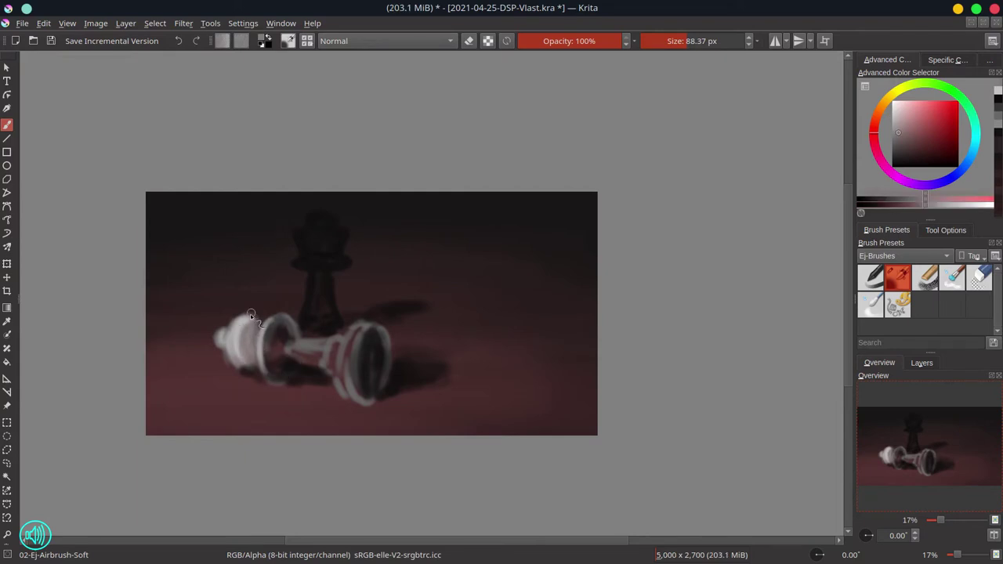
ctrl+click(244, 325)
drag(248, 343, 240, 334)
ctrl+click(239, 325)
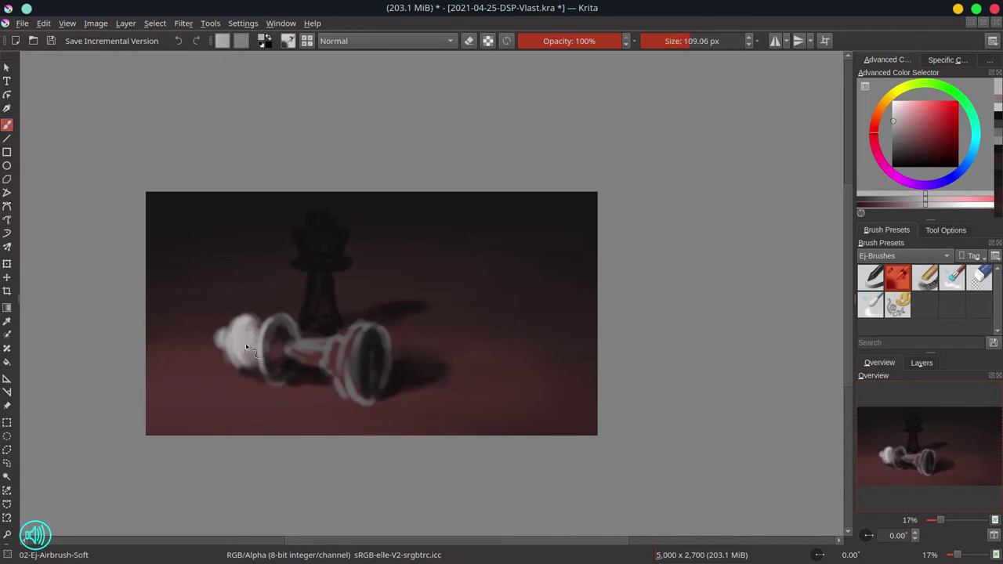
ctrl+click(226, 360)
ctrl+click(236, 345)
mouse_move(231, 369)
mouse_down()
mouse_move(236, 350)
mouse_move(230, 360)
mouse_up()
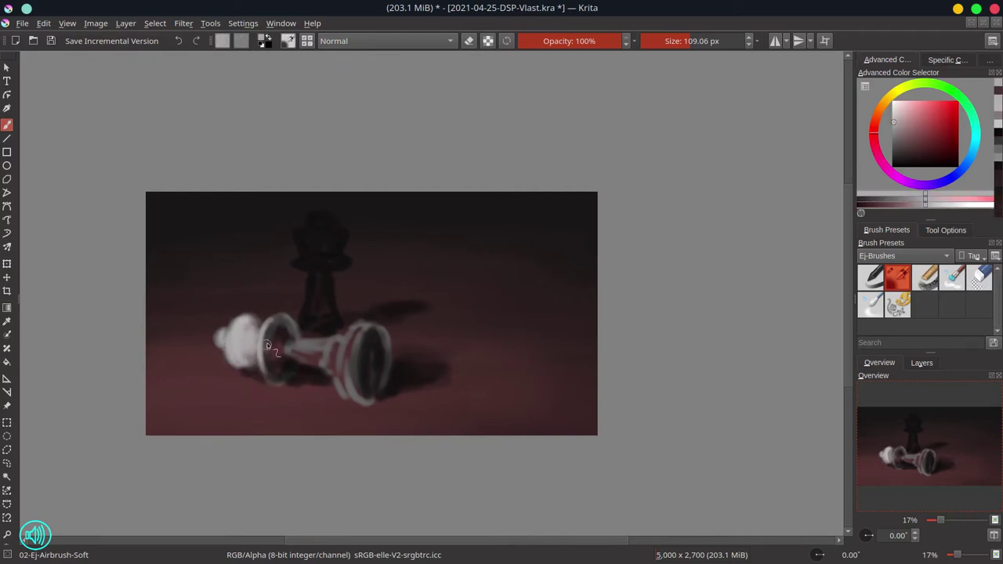
Reduce the brush to 47.69 px and shape the crown tip at the fallen piece's left end with sampled light grey
ctrl+click(246, 333)
ctrl+click(228, 320)
shift+drag(225, 321, 230, 336)
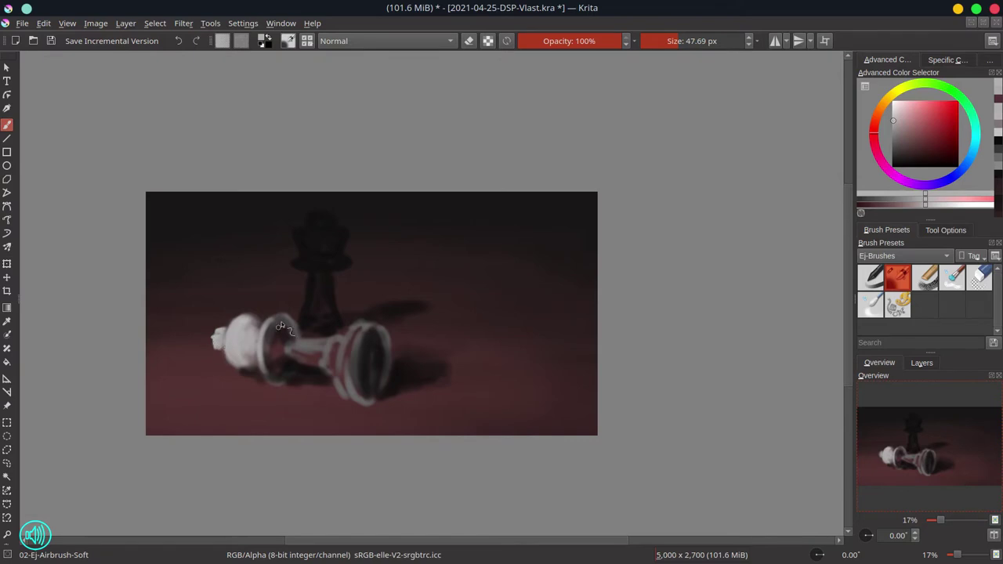
click(215, 349)
Define the fallen piece's collar rim in sampled light grey and enlarge the brush to 83.68 px to darken its inner side with a sampled tone
drag(264, 329, 268, 328)
ctrl+click(255, 338)
key(])
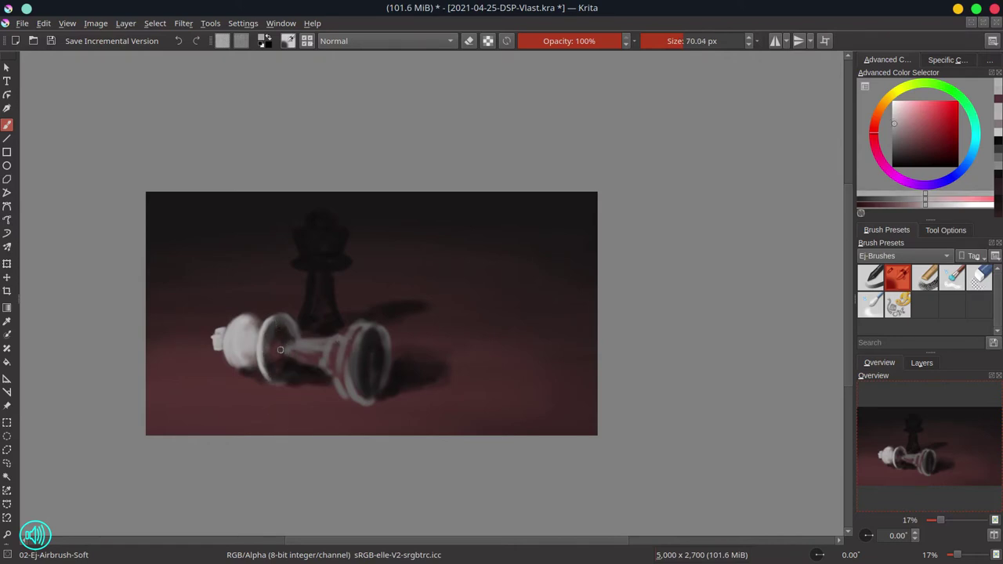
key(])
ctrl+click(279, 333)
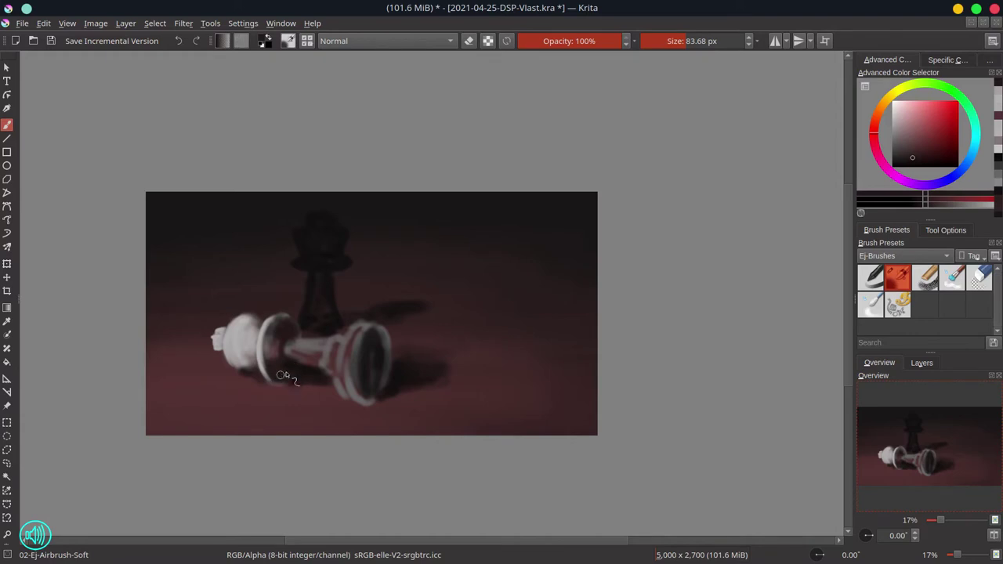
Darken the fallen piece's collar interior with sampled tones, and fill its stem and base rings with light grey using a 132.93 px brush
ctrl+click(272, 340)
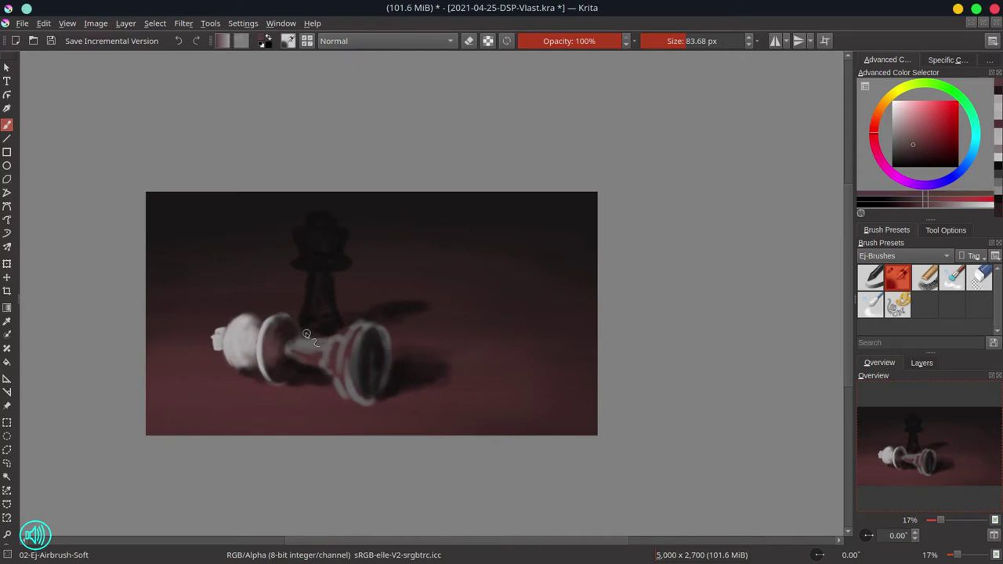
ctrl+click(268, 374)
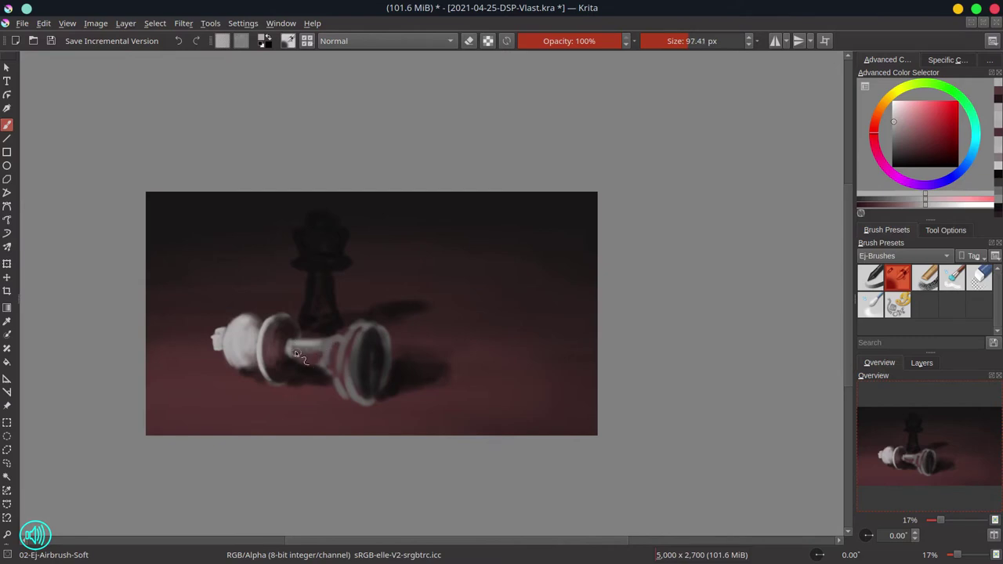
mouse_move(305, 359)
shift+mouse_down()
mouse_move(326, 374)
mouse_move(293, 356)
mouse_move(327, 367)
shift+mouse_up()
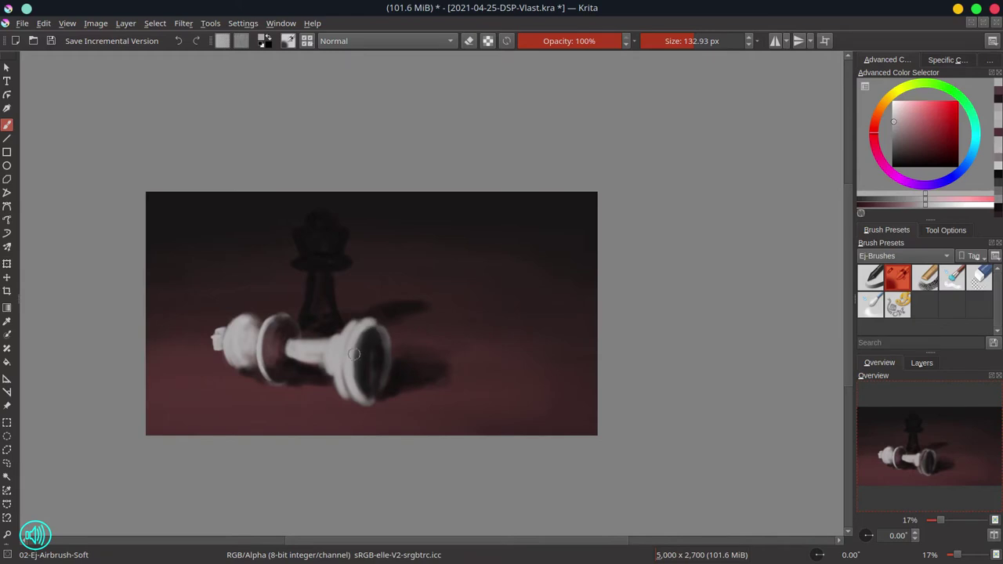
Shade between the fallen piece's base rings with sampled grey at 60.83 px, and sample light grey at 68.77 px for the lit parts
ctrl+click(264, 342)
mouse_move(355, 336)
shift+mouse_down()
mouse_move(340, 335)
mouse_move(355, 332)
shift+mouse_up()
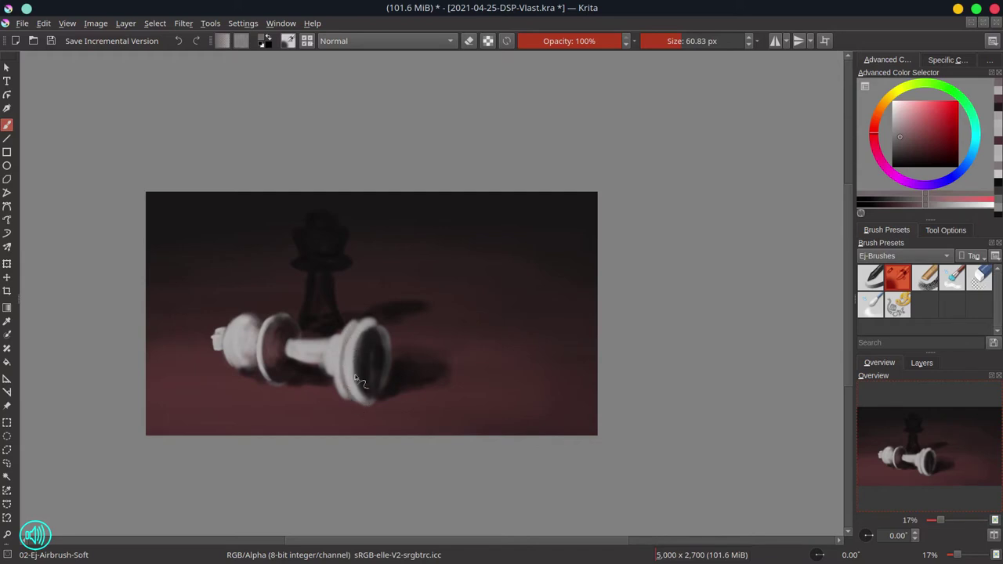
ctrl+click(343, 349)
shift+drag(342, 350, 346, 350)
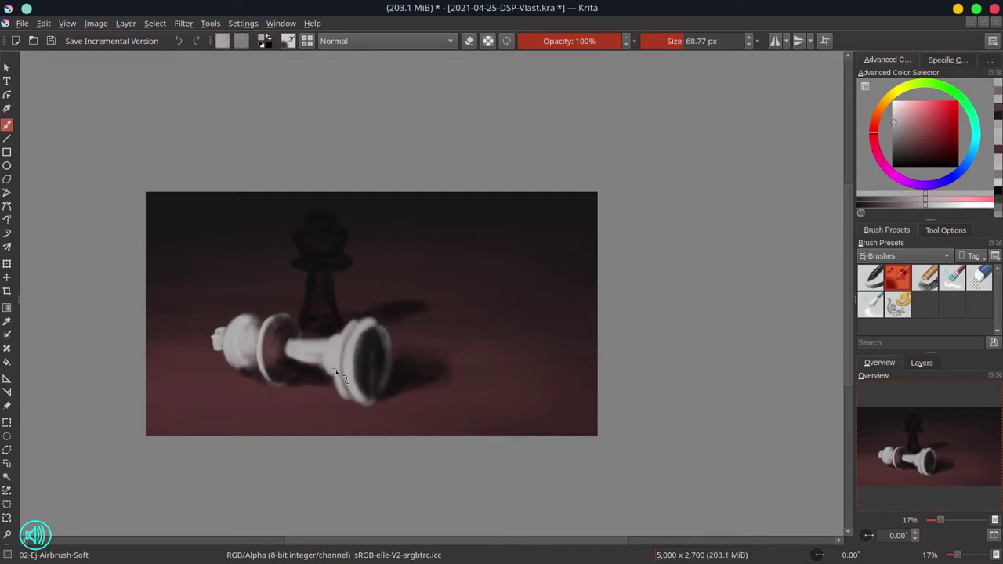
Refine the base's upper rim, fill its round underside with sampled near-black using an 89.57 px brush, and save the painting
key(bracketright)
drag(362, 329, 385, 330)
ctrl+click(378, 334)
key(bracketright)
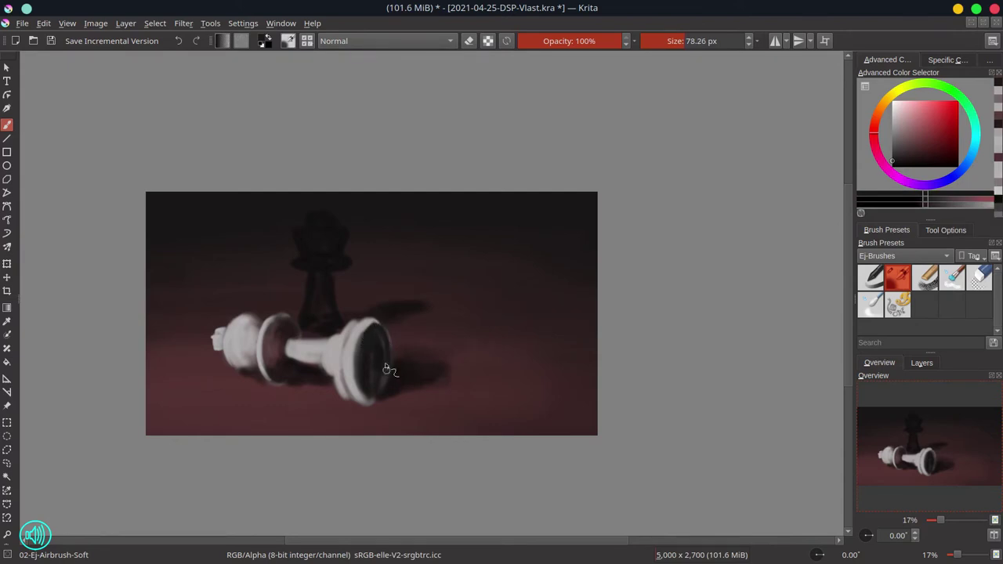
key(bracketright)
key(bracketright)
mouse_move(378, 328)
mouse_down()
mouse_move(372, 390)
mouse_move(378, 343)
mouse_move(386, 379)
mouse_move(379, 343)
mouse_up()
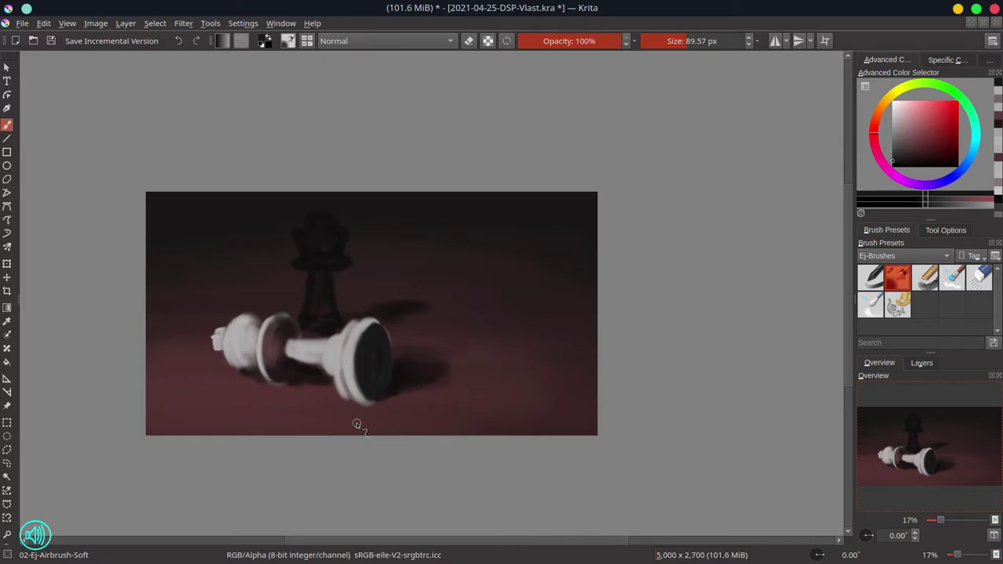
key(ctrl+s)
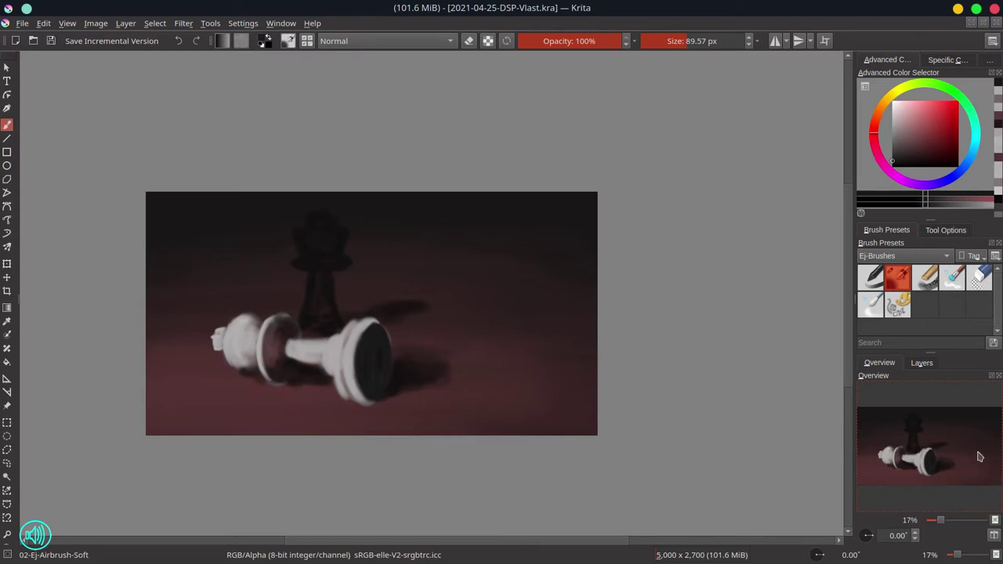
Mirror the canvas view and clean up the ground around the fallen piece's base with a sampled dark tone at 95.49 px
click(993, 538)
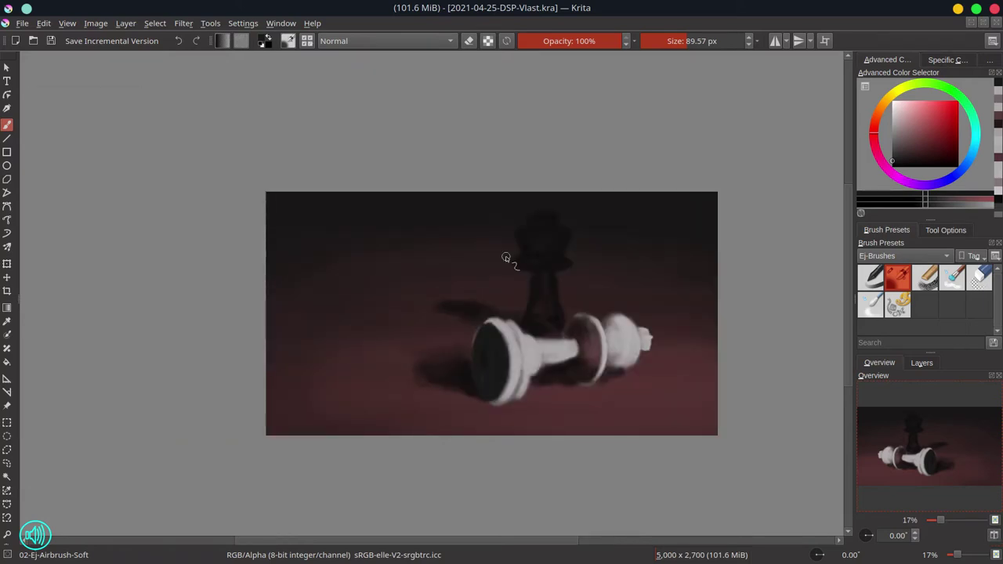
ctrl+click(470, 311)
mouse_move(489, 319)
shift+mouse_down()
mouse_move(488, 310)
mouse_move(481, 320)
shift+mouse_up()
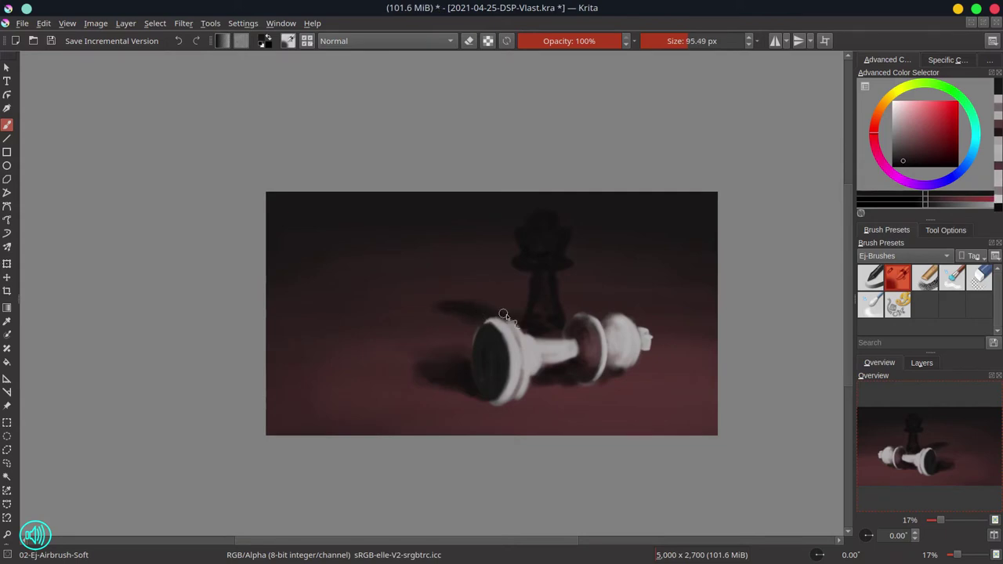
Darken the standing piece's head and body with sampled near-black tones using a 129.65 px brush, and restore the unmirrored canvas view
ctrl+click(547, 274)
mouse_move(538, 276)
shift+mouse_down()
mouse_move(547, 275)
mouse_move(560, 312)
shift+mouse_up()
mouse_move(543, 277)
shift+mouse_down()
mouse_move(554, 277)
mouse_move(557, 314)
mouse_move(542, 313)
mouse_move(546, 303)
shift+mouse_up()
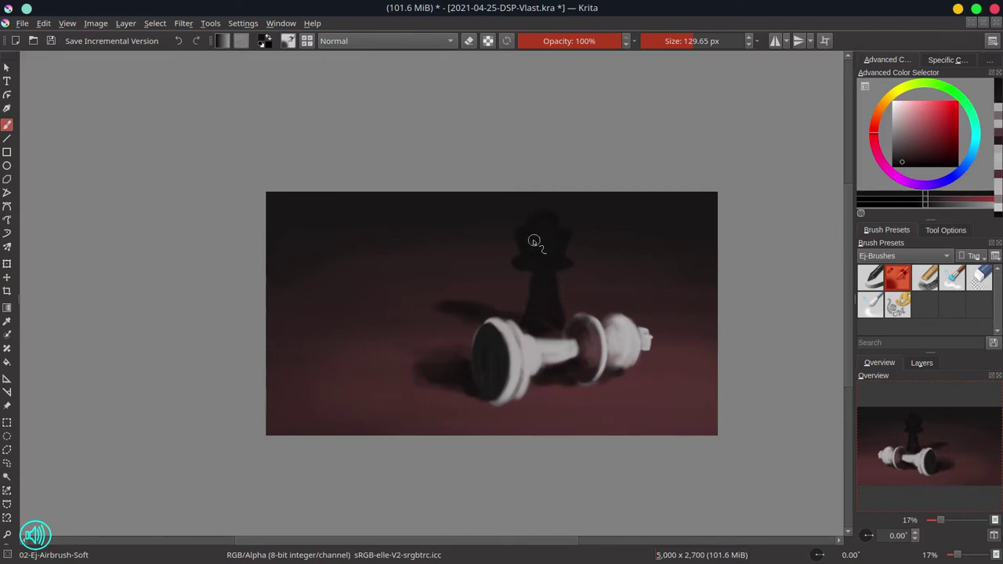
ctrl+click(529, 236)
drag(559, 233, 560, 249)
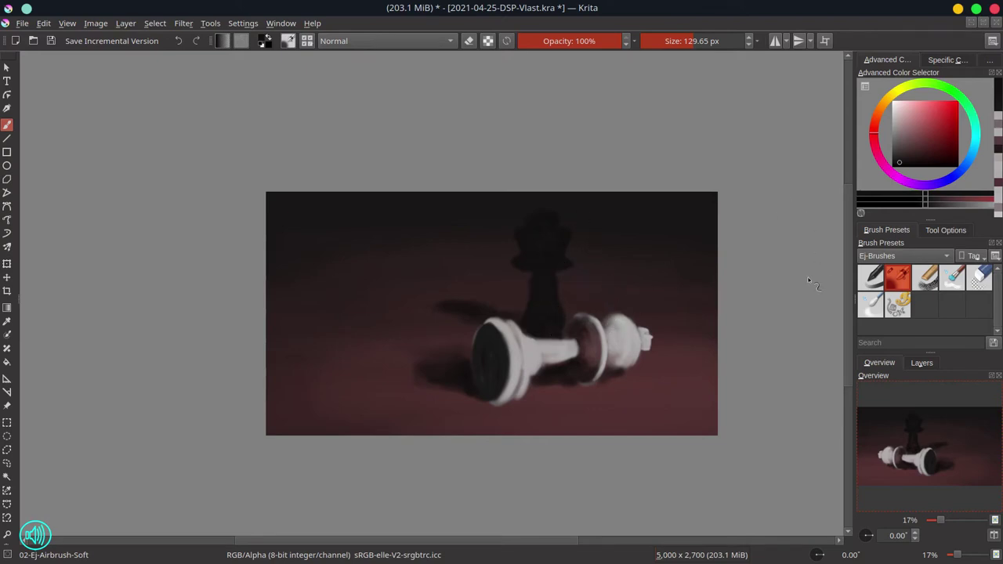
key(ctrl+z)
click(994, 536)
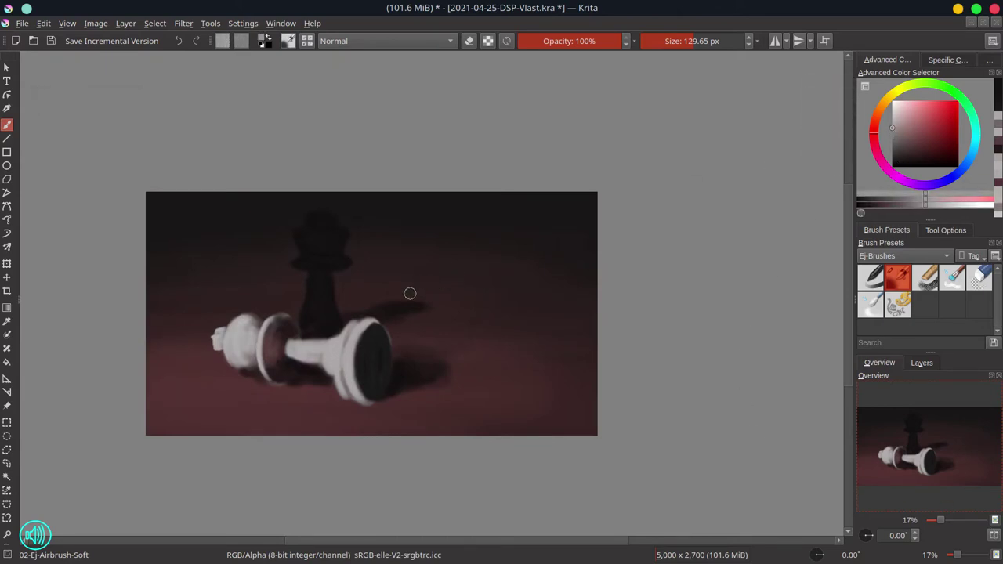
Reduce the brush to 67.74 px and paint mid-grey highlights on the standing piece's lower body, collars, head and tip
key(bracketleft)
key(bracketleft)
key(bracketleft)
key(bracketleft)
key(bracketleft)
drag(314, 319, 304, 320)
mouse_move(305, 320)
mouse_down()
mouse_move(322, 322)
mouse_move(305, 325)
mouse_up()
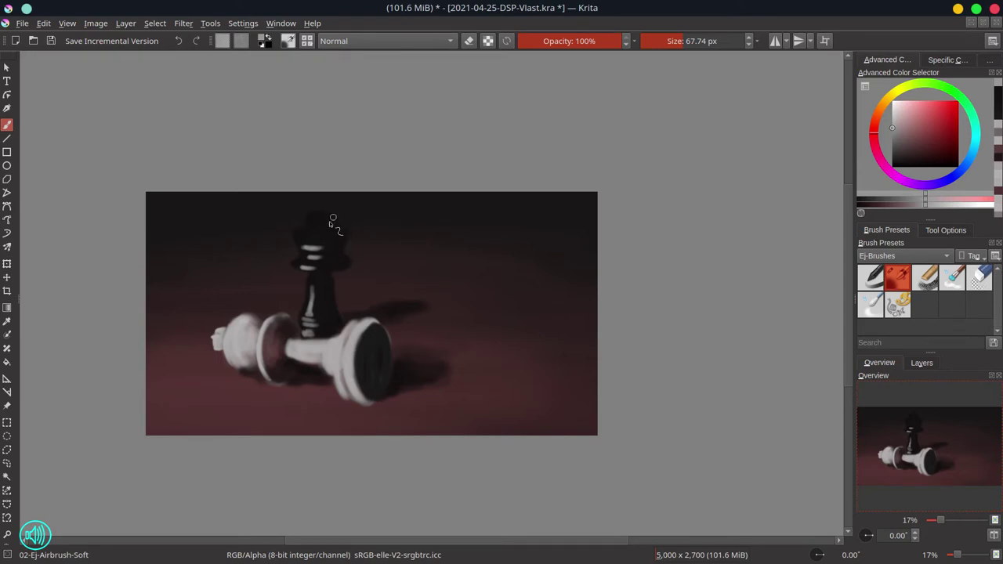
drag(302, 236, 315, 236)
drag(308, 218, 316, 217)
Brighten the standing piece's tip, collar and body highlights with a lighter grey, reducing the brush to 53.19 px
click(893, 113)
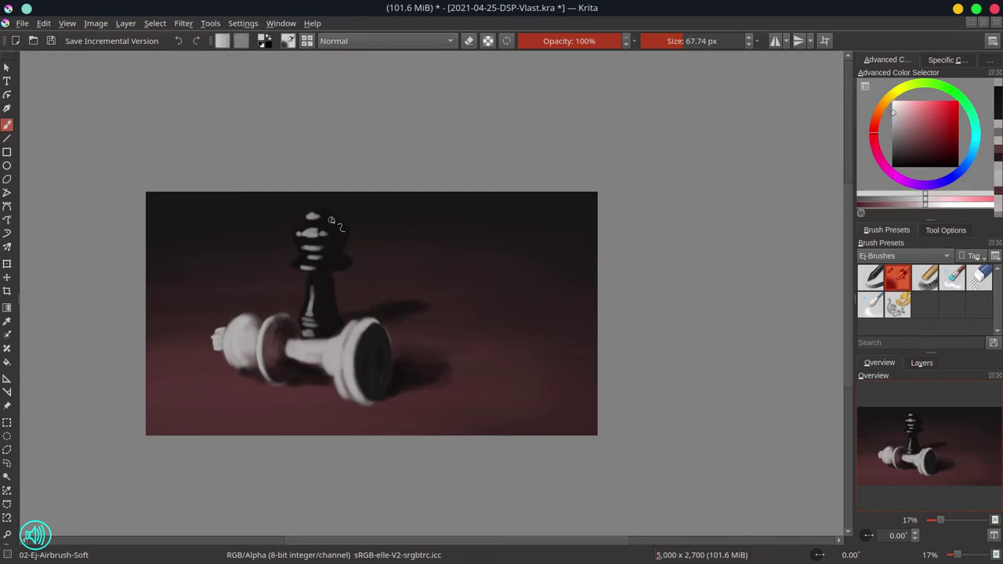
drag(311, 217, 317, 216)
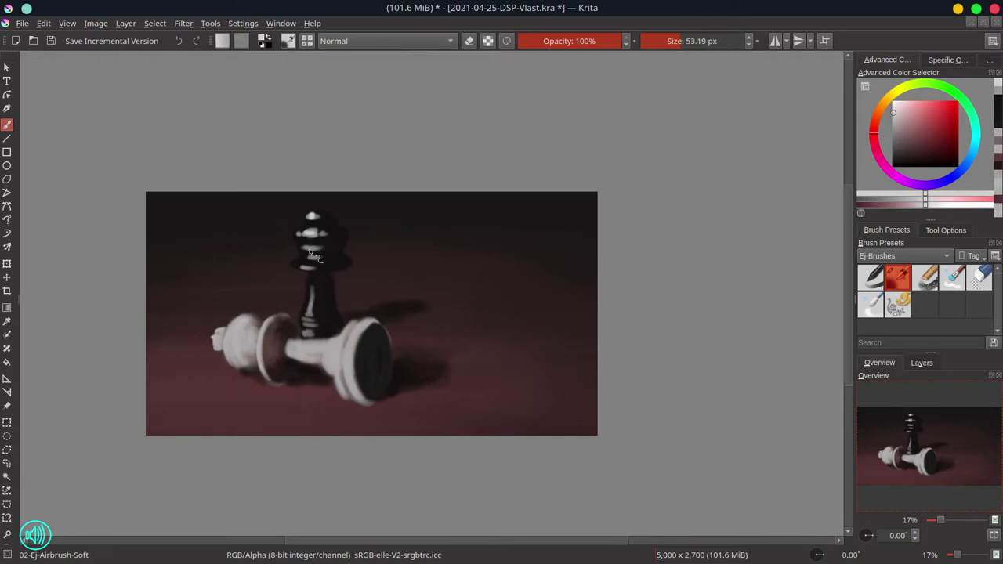
drag(305, 269, 301, 268)
mouse_move(311, 304)
mouse_down()
mouse_move(311, 339)
mouse_move(307, 326)
mouse_up()
Add light highlights to the fallen piece's crown tip and base rings with a brush of 46.74 to 49.35 px, and save
shift+drag(263, 341, 262, 342)
drag(216, 338, 212, 344)
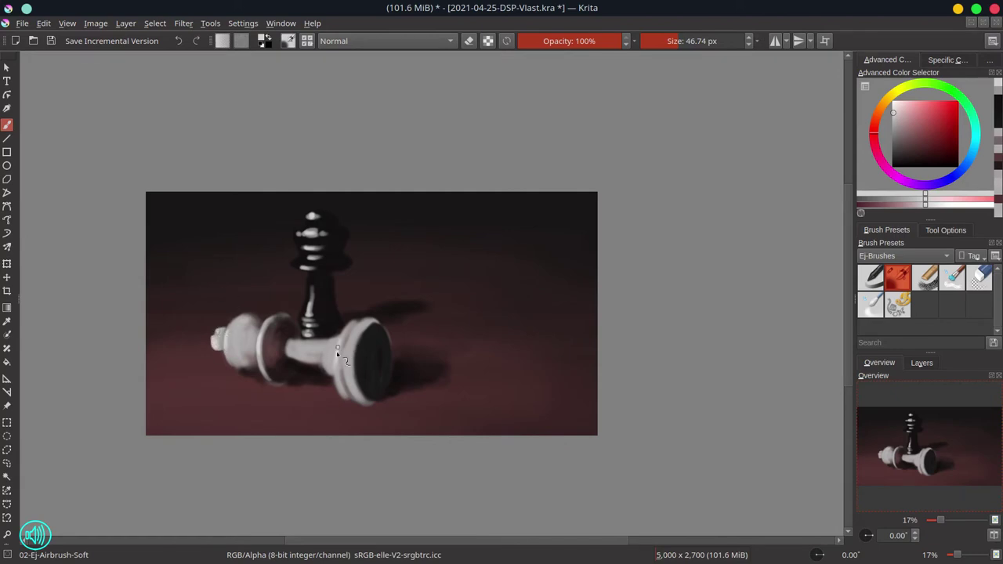
mouse_move(351, 351)
shift+mouse_down()
mouse_move(344, 372)
mouse_move(346, 346)
shift+mouse_up()
key(ctrl+s)
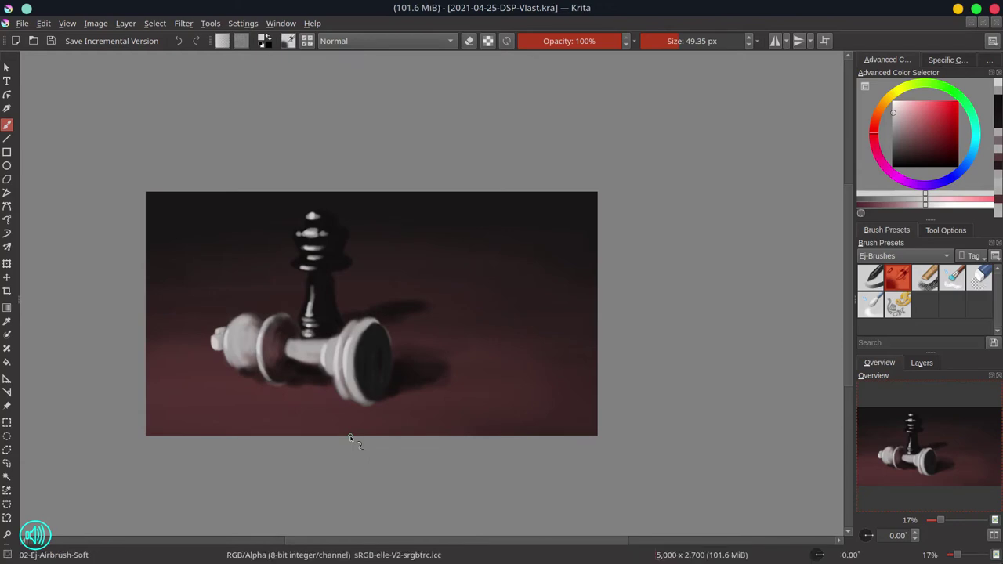
Refine the edge of the fallen piece's dark base disc with sampled near-black and ground red using a 38.91 px brush
ctrl+click(384, 334)
shift+drag(384, 334, 378, 334)
click(385, 334)
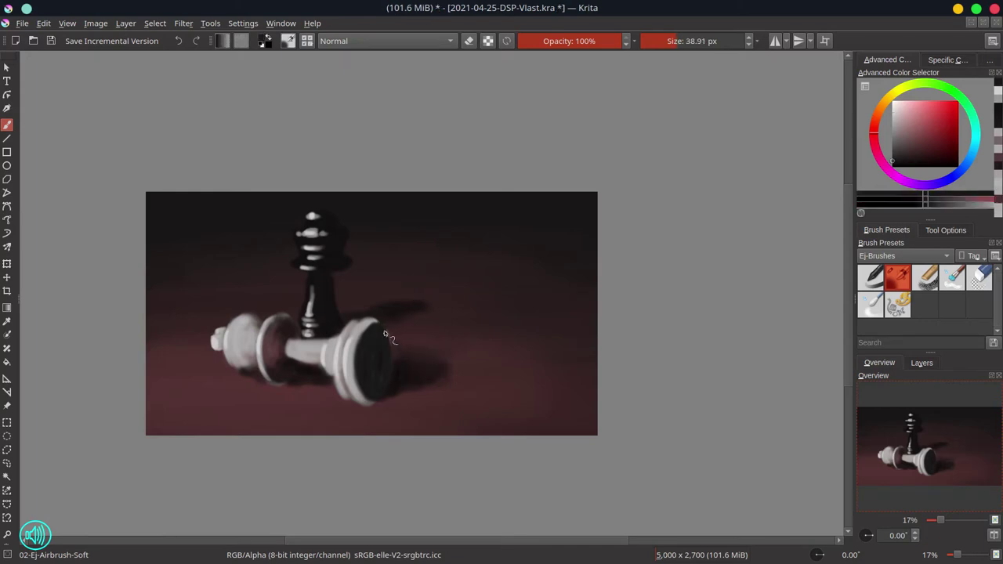
ctrl+click(394, 334)
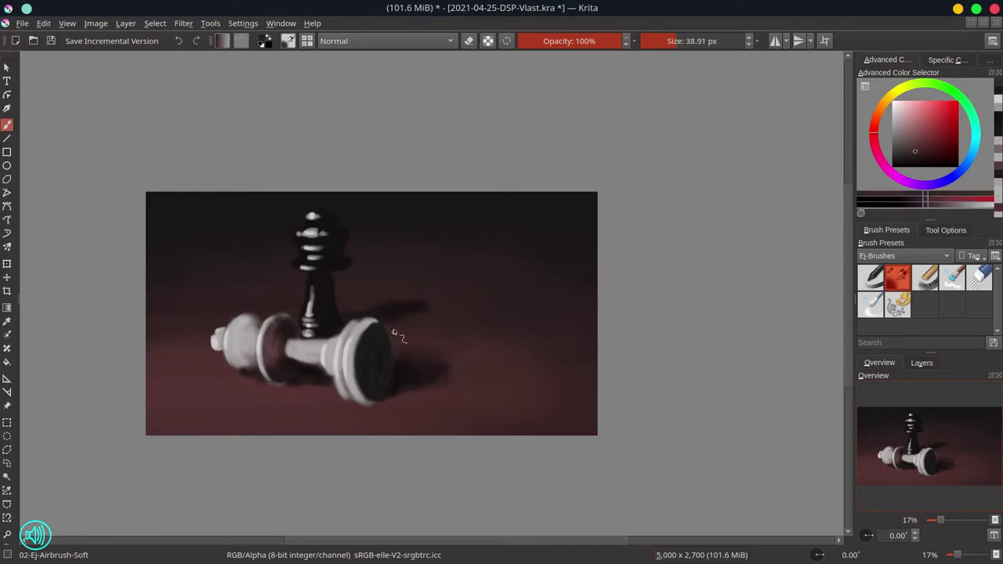
mouse_move(397, 332)
mouse_down()
mouse_move(387, 329)
mouse_move(395, 352)
mouse_move(380, 326)
mouse_move(393, 358)
mouse_up()
ctrl+click(383, 336)
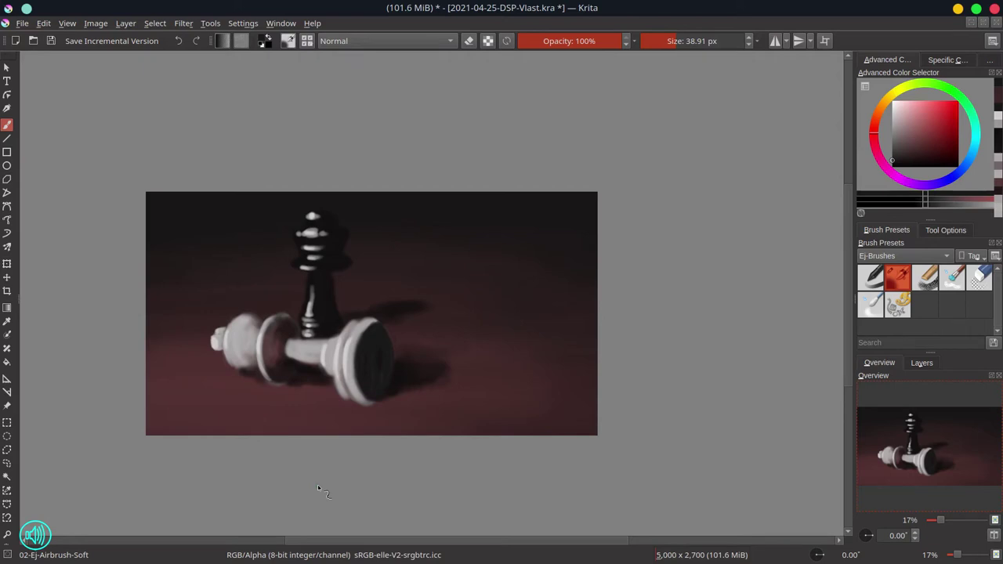
Clean up the ground below the fallen piece's collar with sampled dark red, enlarging the brush to 59.38 px, and save
ctrl+click(266, 384)
drag(256, 387, 273, 387)
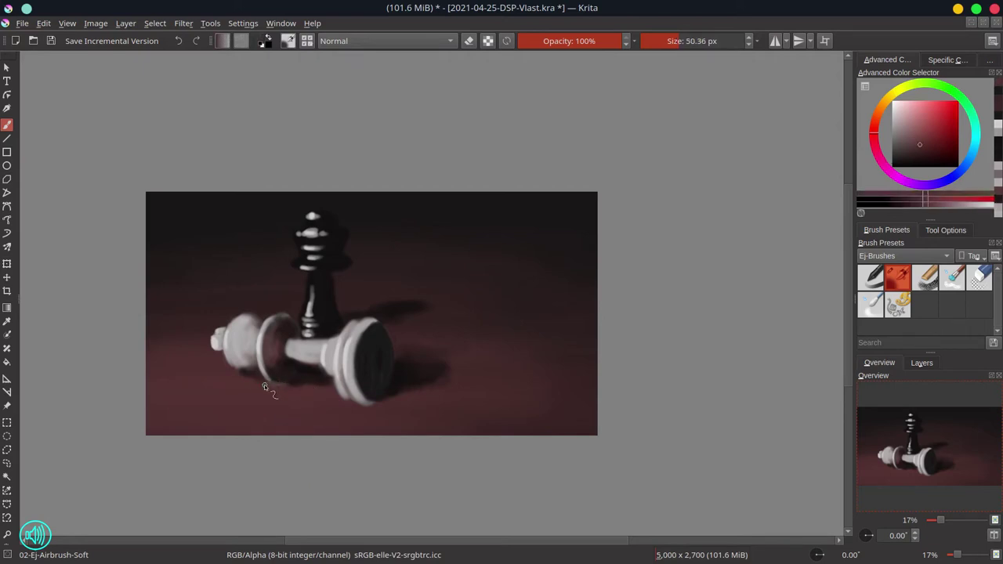
drag(261, 385, 275, 386)
key(ctrl+s)
Add a new paint layer and make a square selection beside the standing piece's head
click(923, 365)
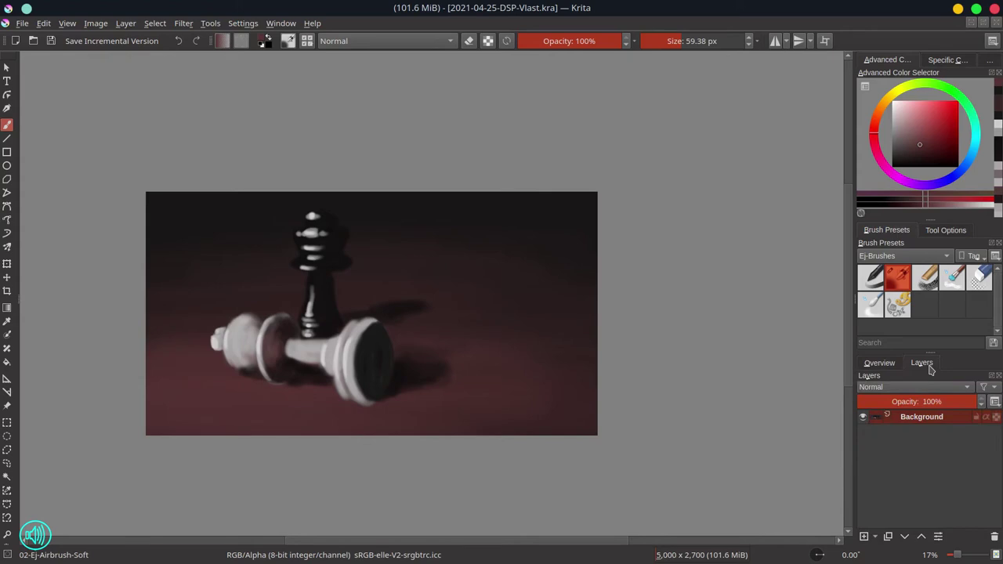
click(864, 537)
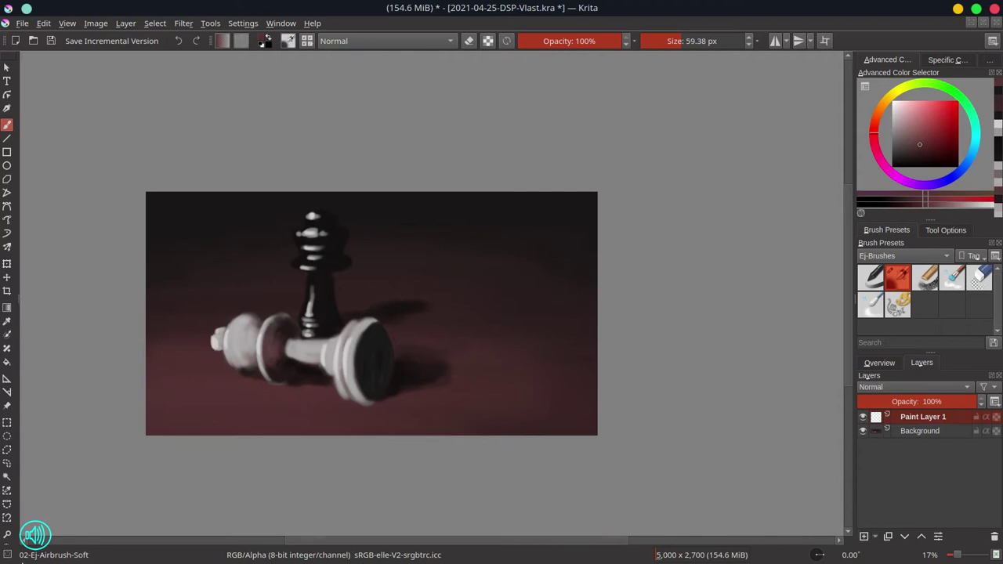
click(8, 424)
drag(218, 217, 260, 272)
Fill the square selection with dark grey, refill it with a slightly lighter grey, and deselect
click(891, 152)
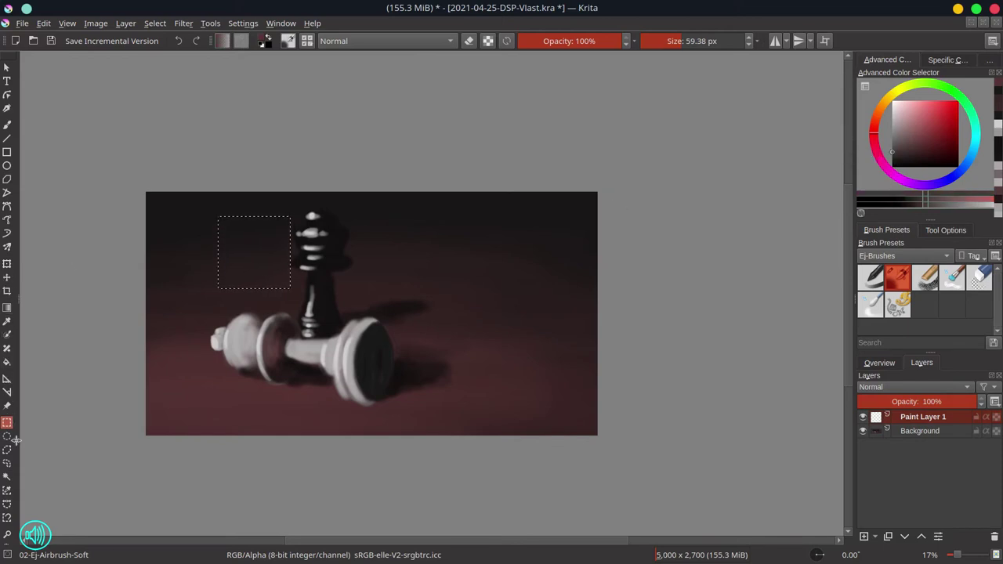
click(7, 363)
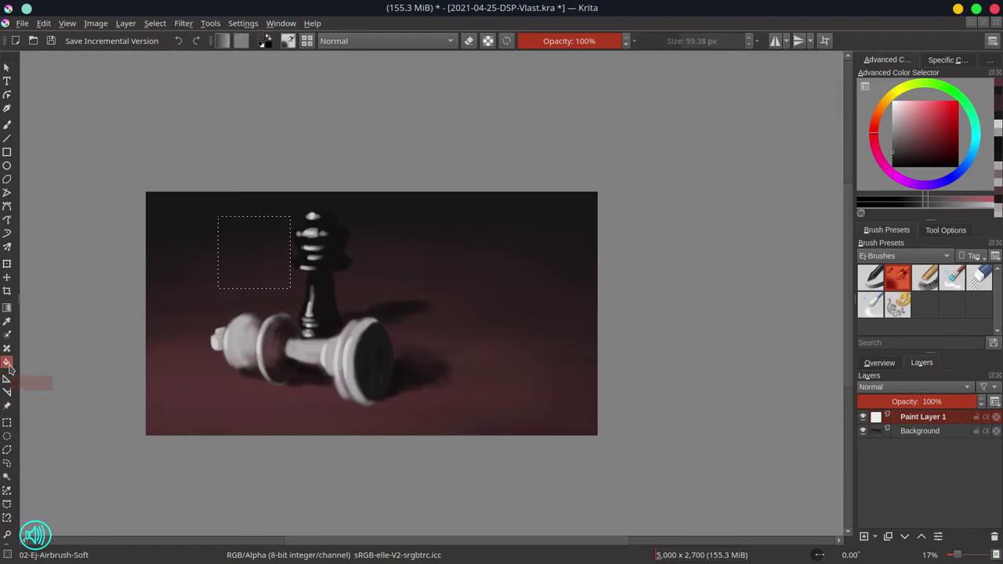
click(246, 273)
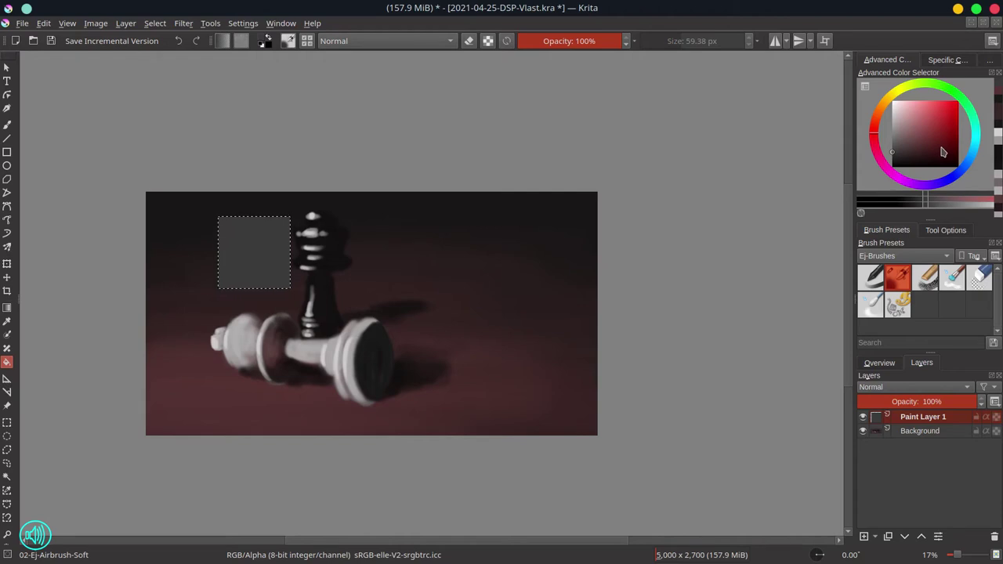
click(891, 150)
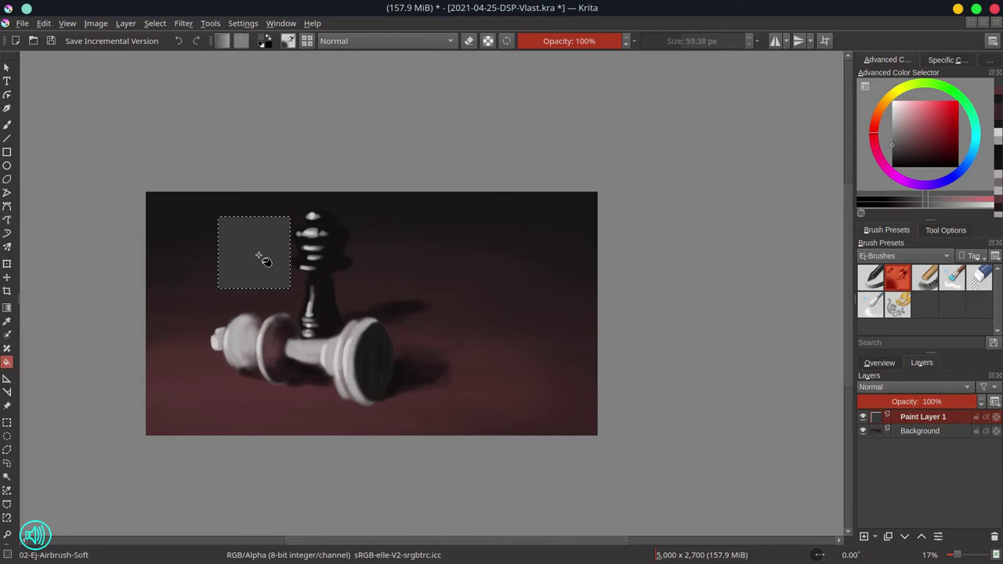
key(shift+BackSpace)
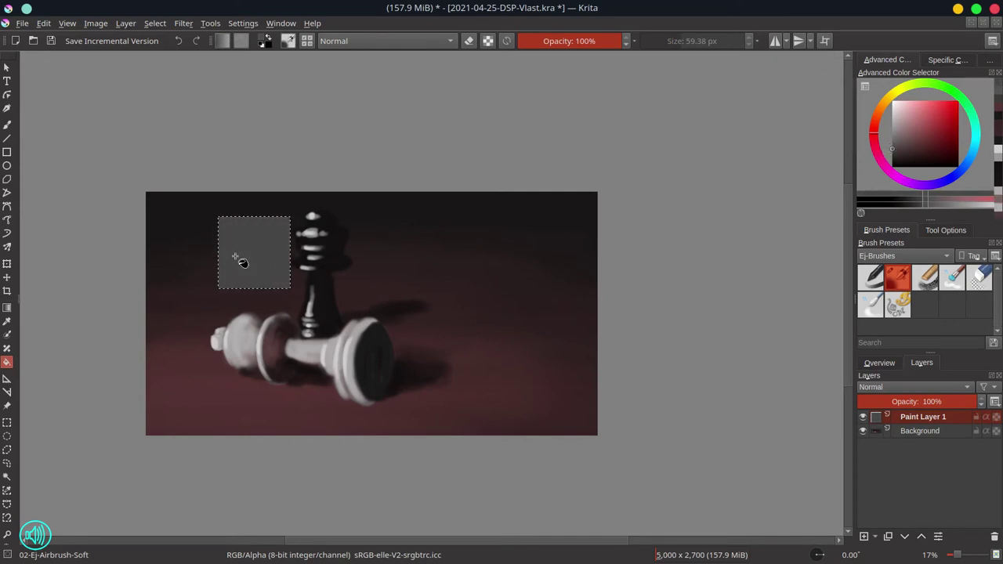
click(160, 25)
click(170, 55)
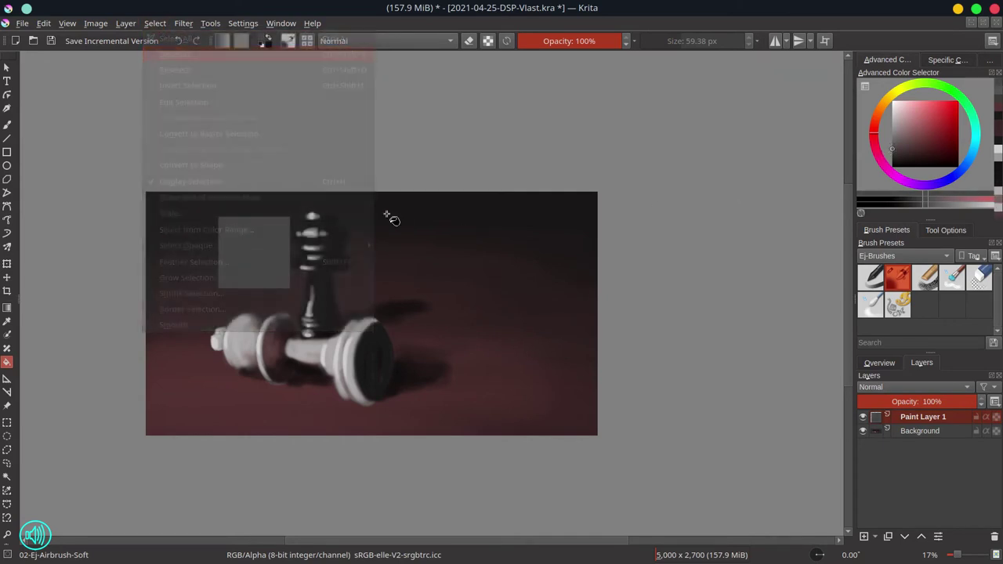
Duplicate the grey square's layer and move the copy flush against the original's right side
right_click(925, 419)
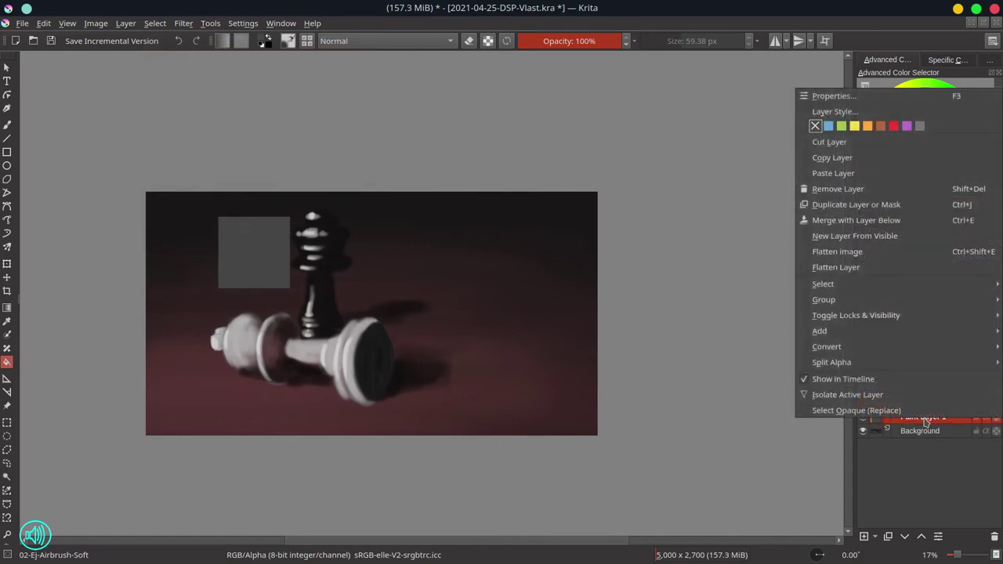
click(875, 208)
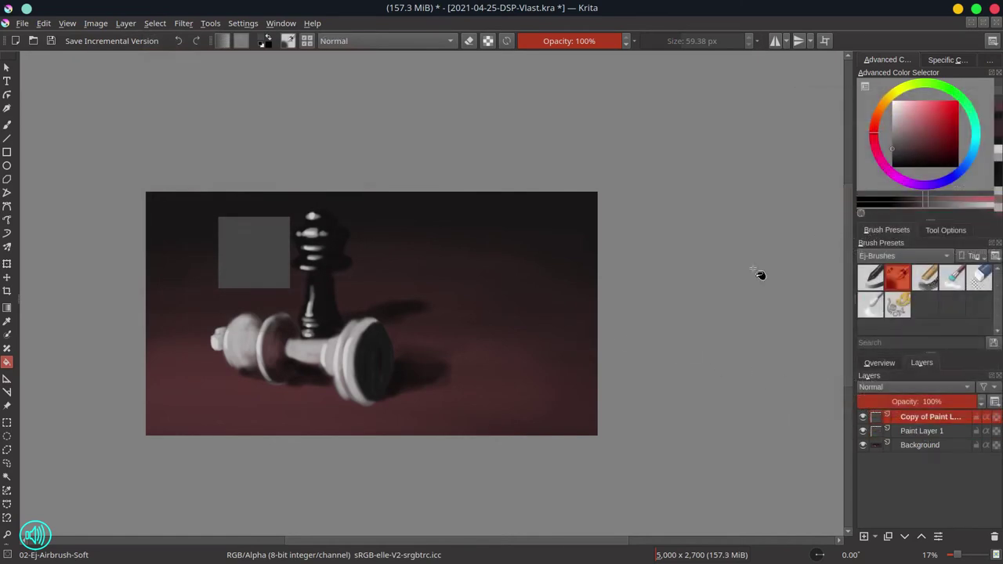
click(8, 278)
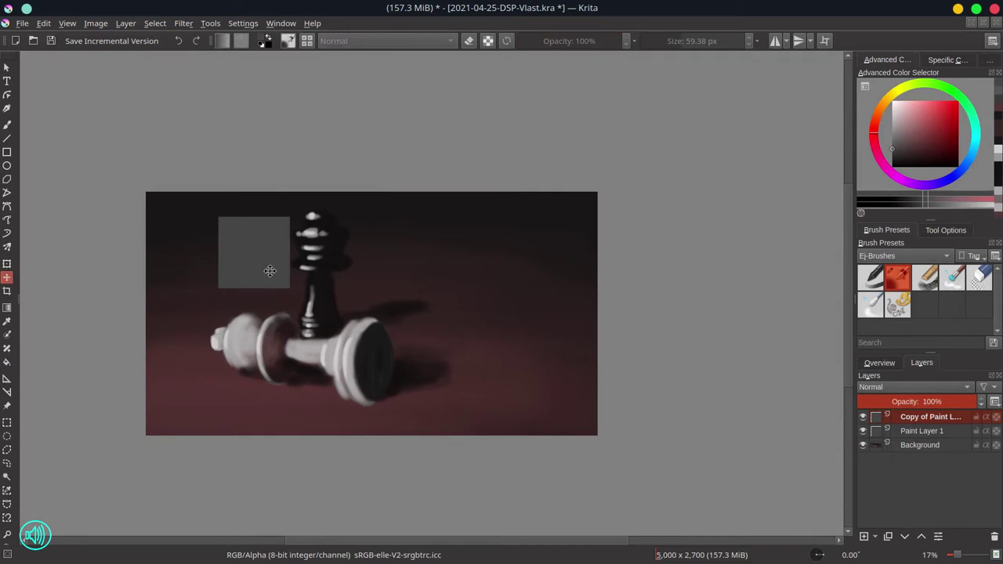
drag(269, 271, 341, 277)
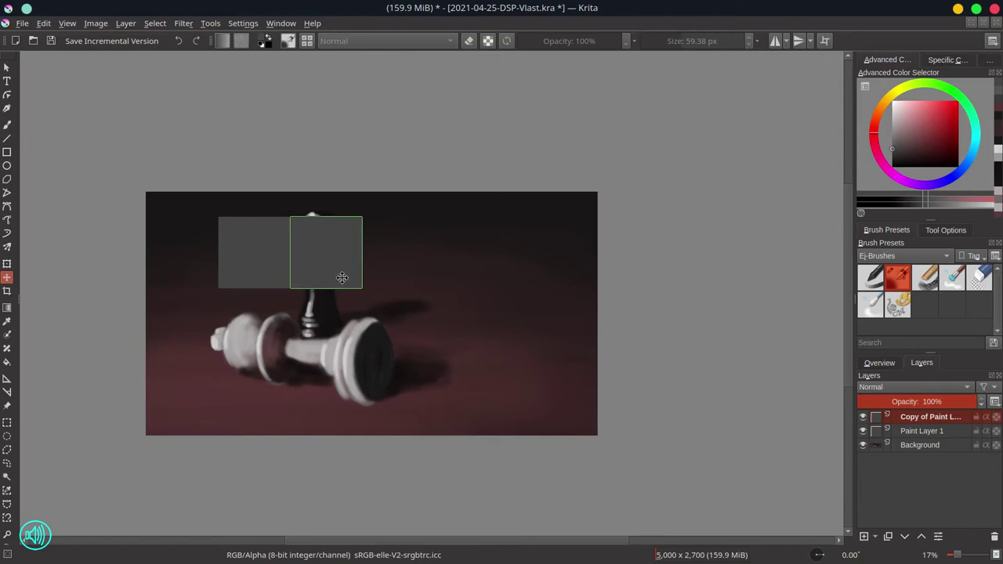
Choose a light grey, try to bucket-fill the copied square with it, and undo the fill
click(890, 125)
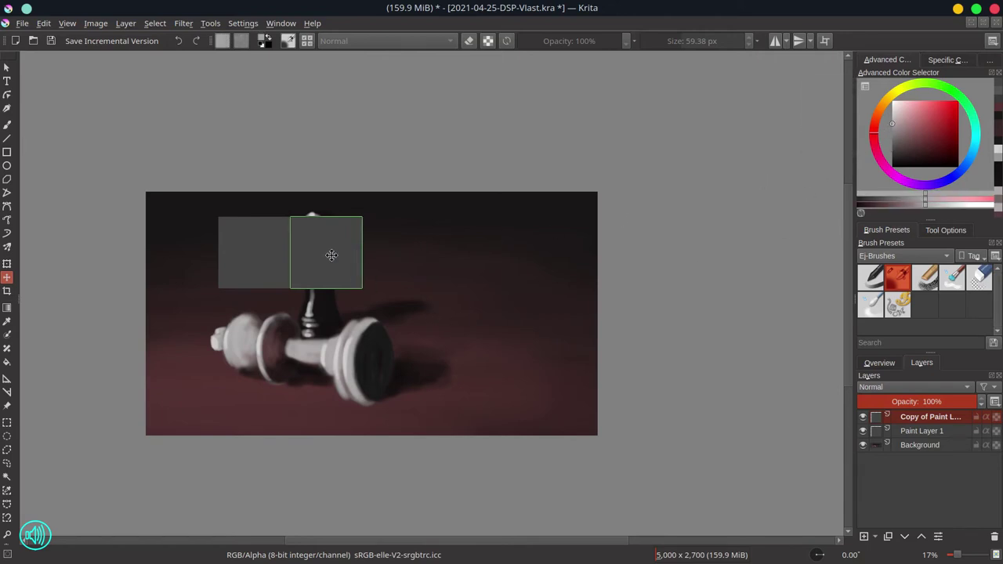
click(6, 363)
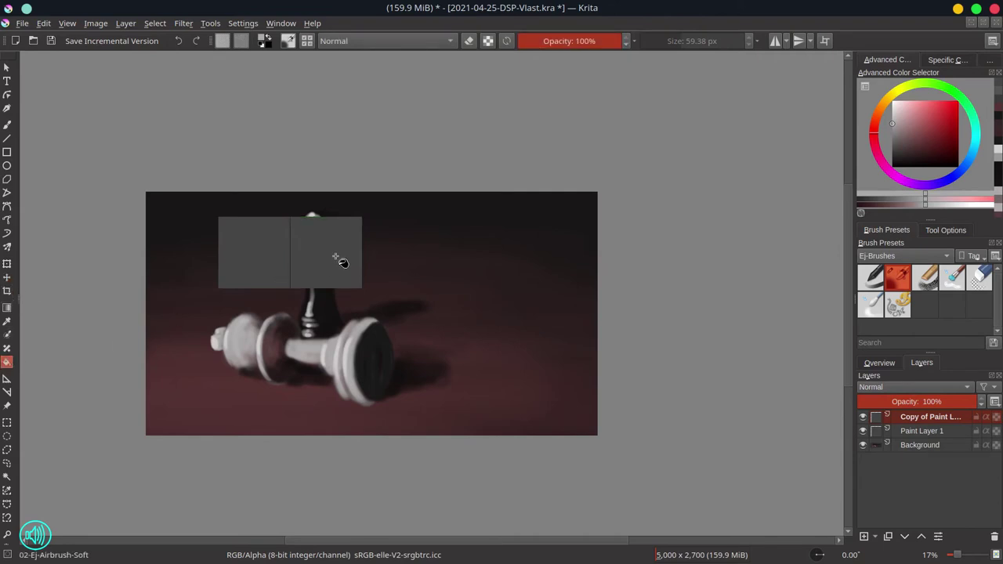
click(336, 257)
key(ctrl+z)
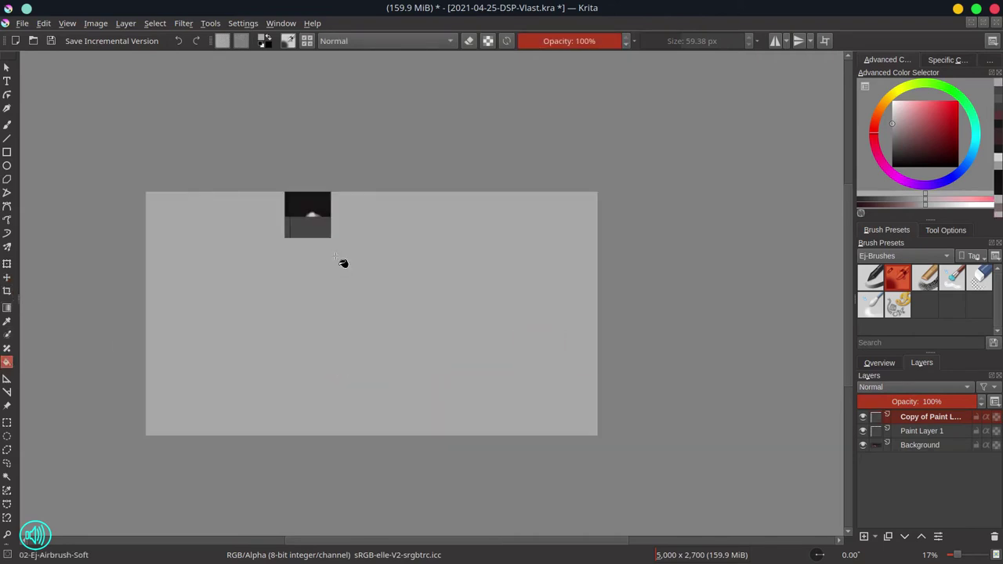
Isolate the copied square by inverting a contiguous selection of the area around it, and fill it with the light grey
click(6, 478)
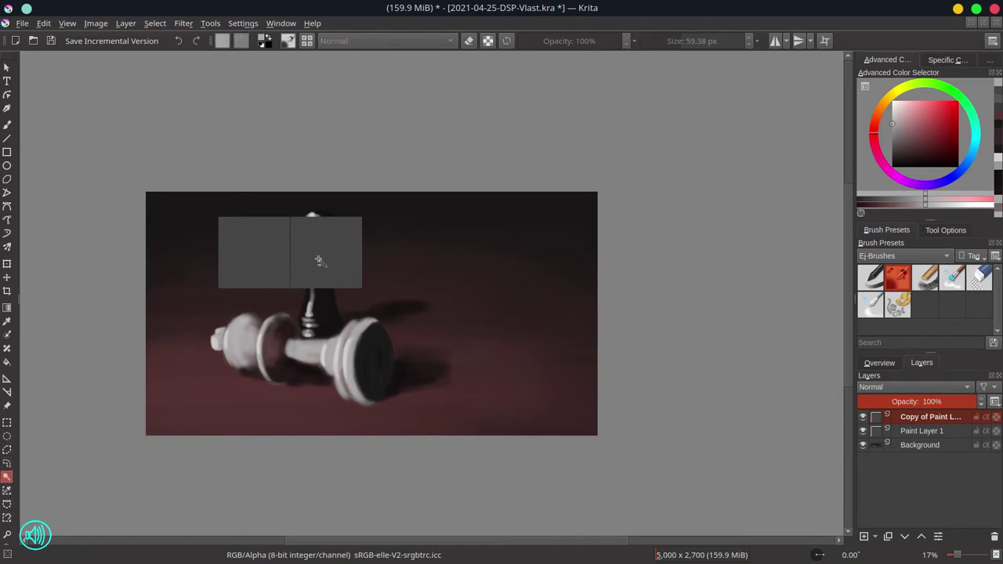
click(319, 254)
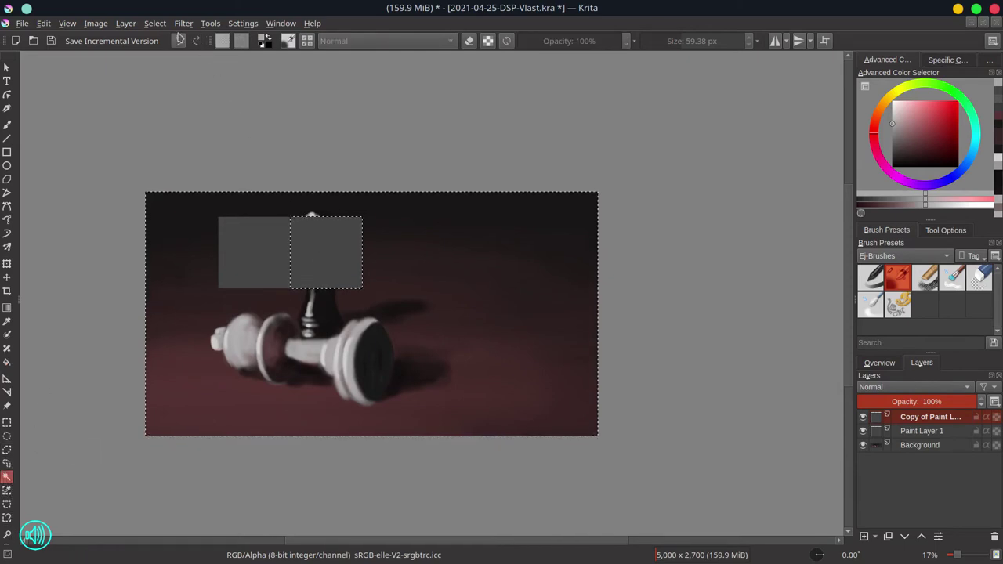
click(154, 23)
click(188, 85)
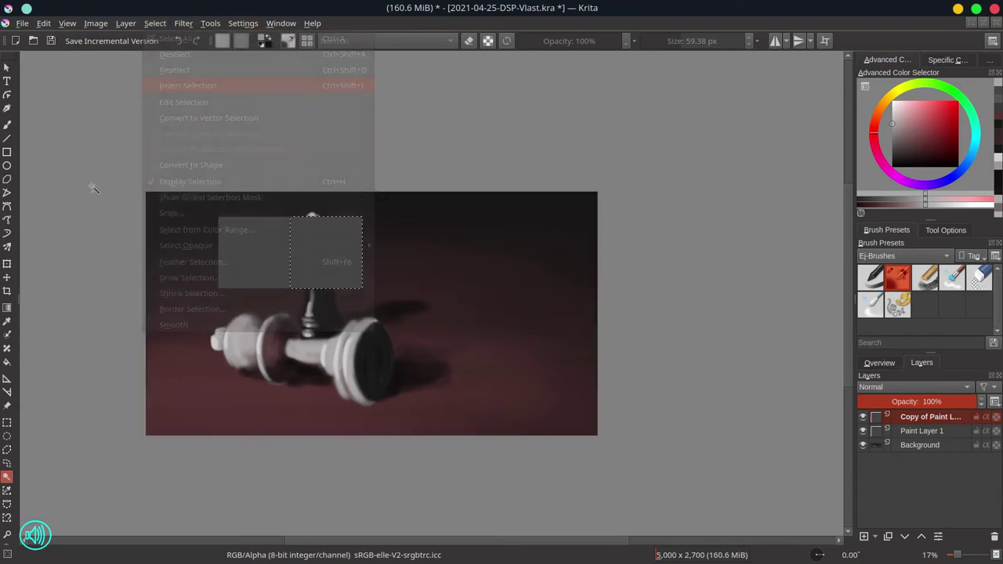
click(6, 362)
click(336, 249)
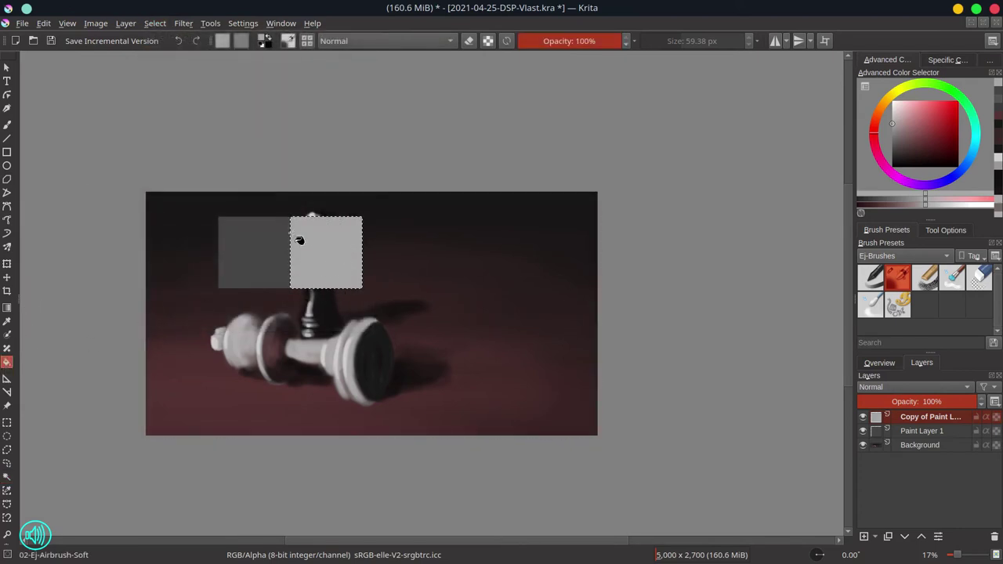
Deselect and nudge the light grey square flush against the dark grey one
click(154, 23)
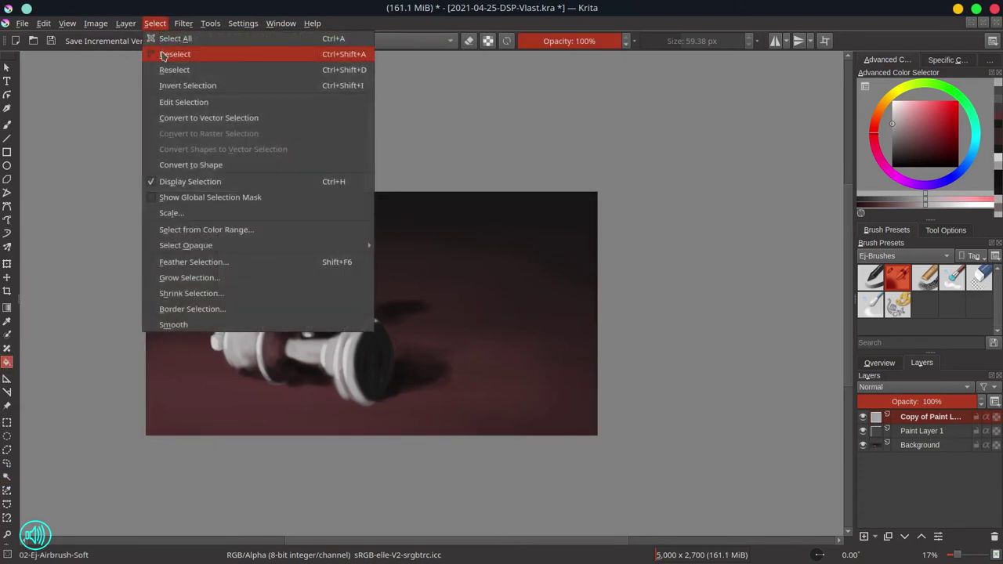
click(164, 54)
click(7, 278)
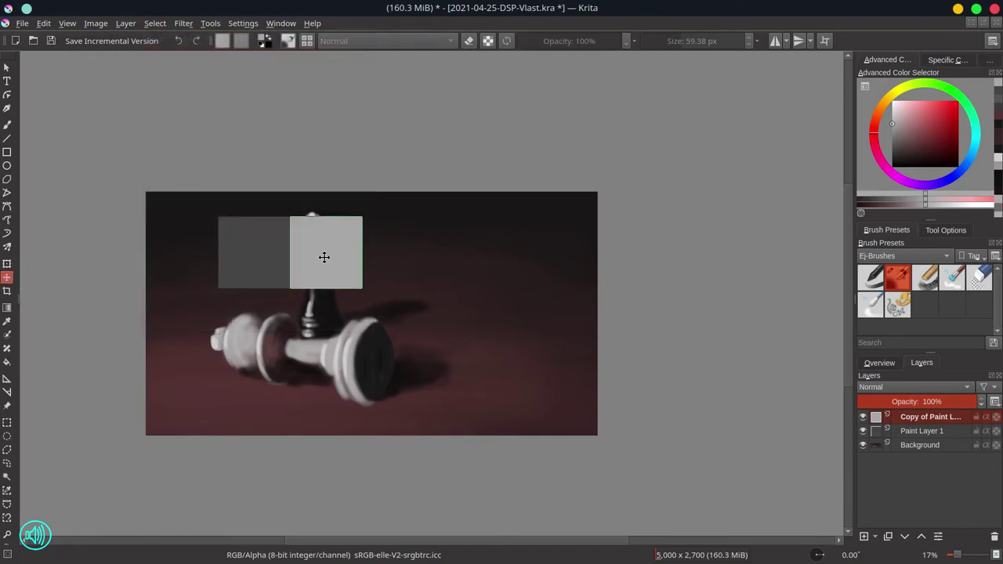
drag(323, 257, 324, 257)
Select the layers of the dark and light grey squares together and duplicate both
click(934, 434)
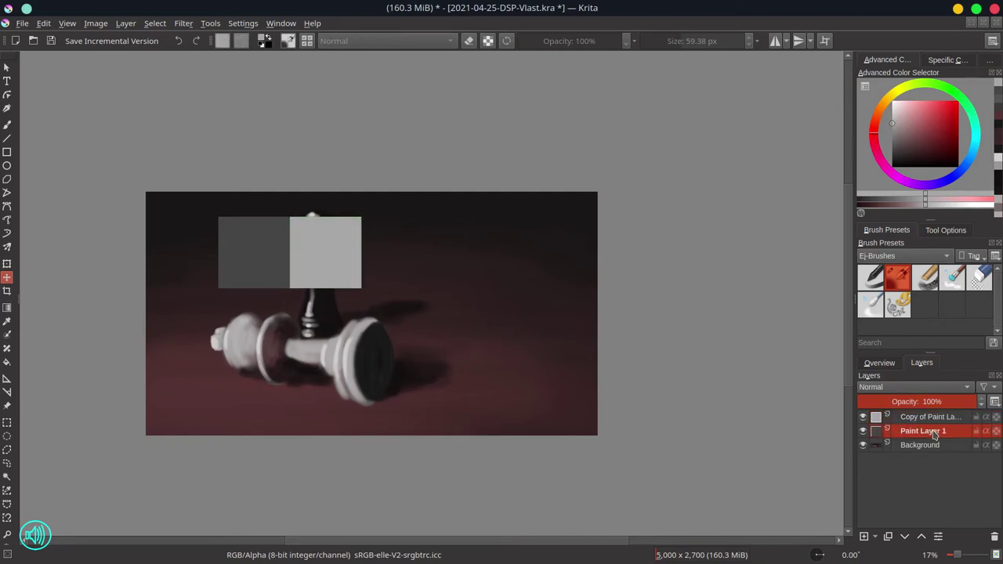
ctrl+click(936, 421)
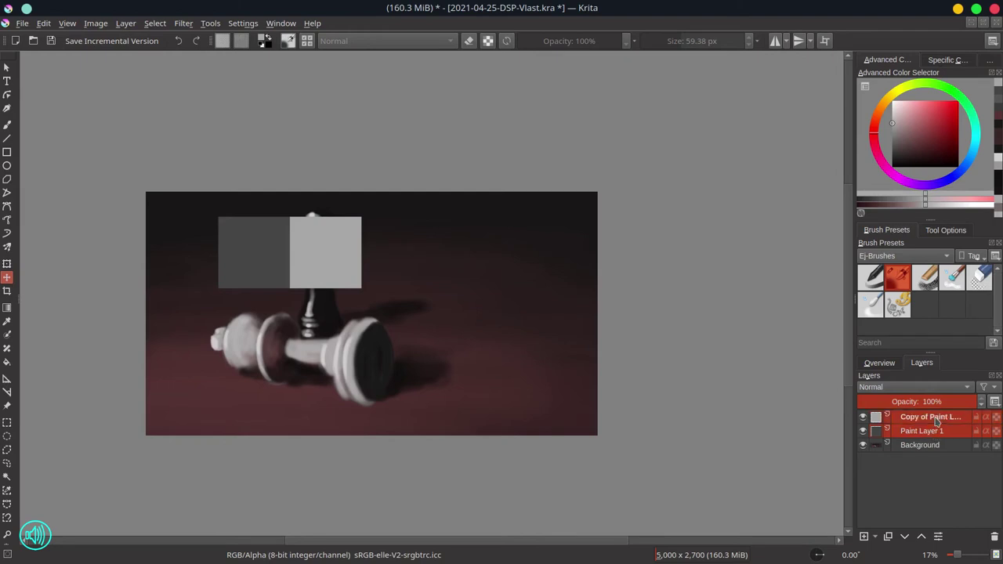
right_click(937, 422)
click(876, 307)
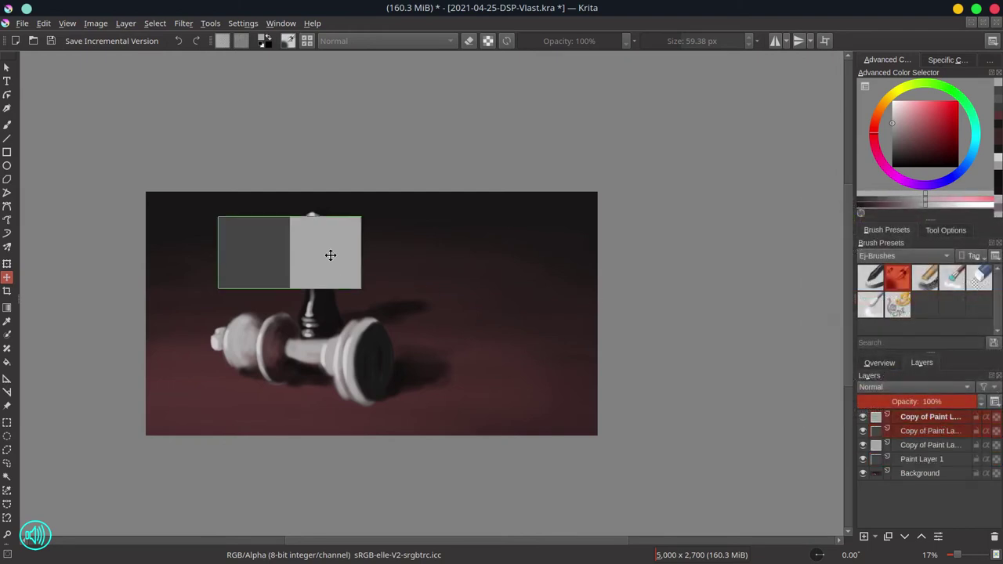
drag(330, 255, 405, 255)
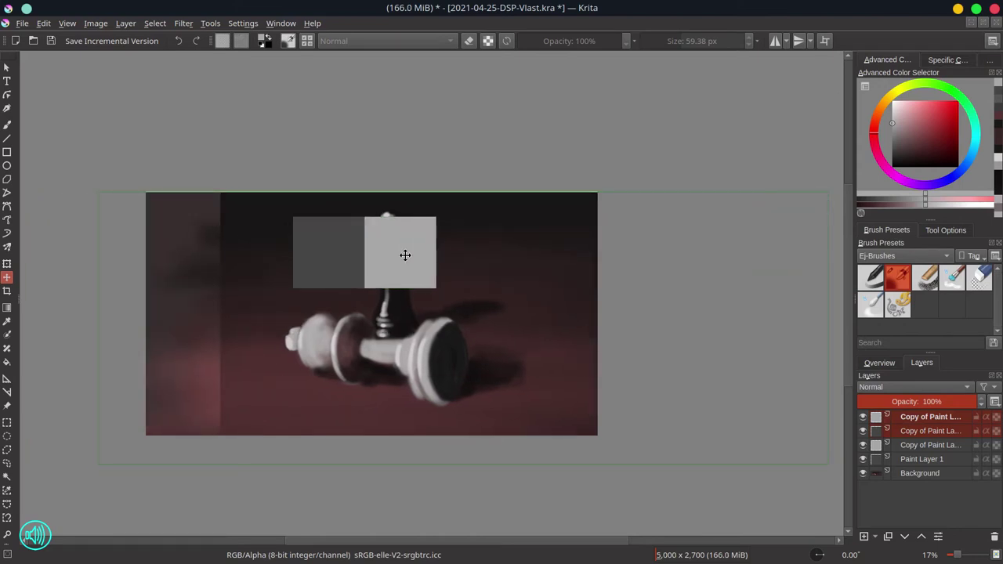
key(ctrl+z)
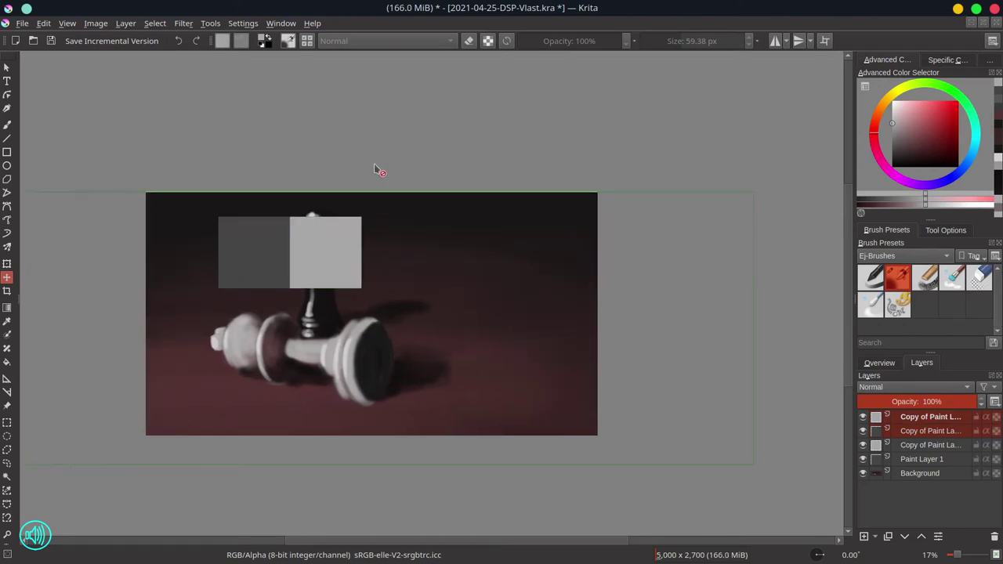
click(920, 434)
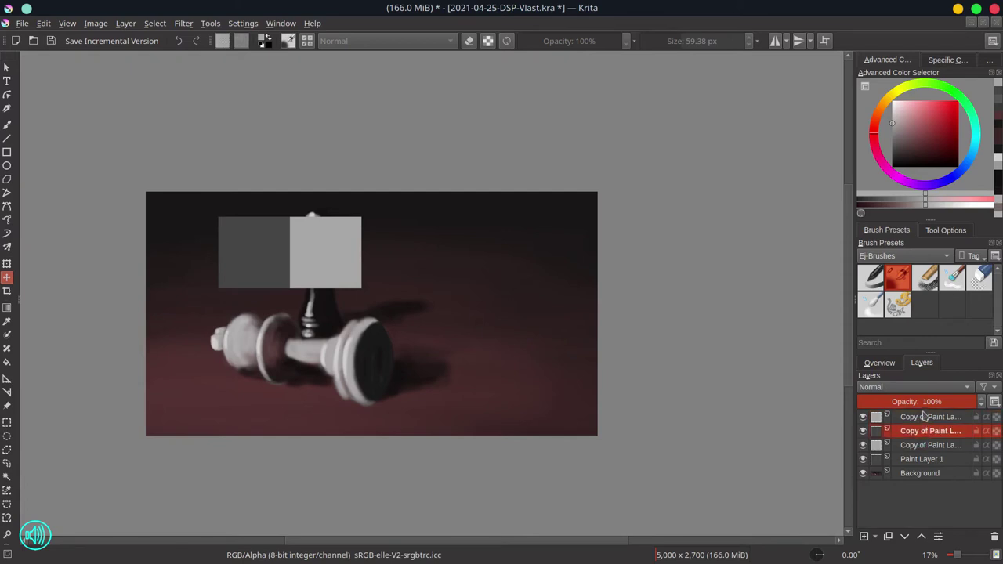
click(927, 419)
mouse_move(324, 271)
mouse_down()
mouse_move(374, 271)
mouse_move(414, 296)
mouse_up()
key(ctrl+z)
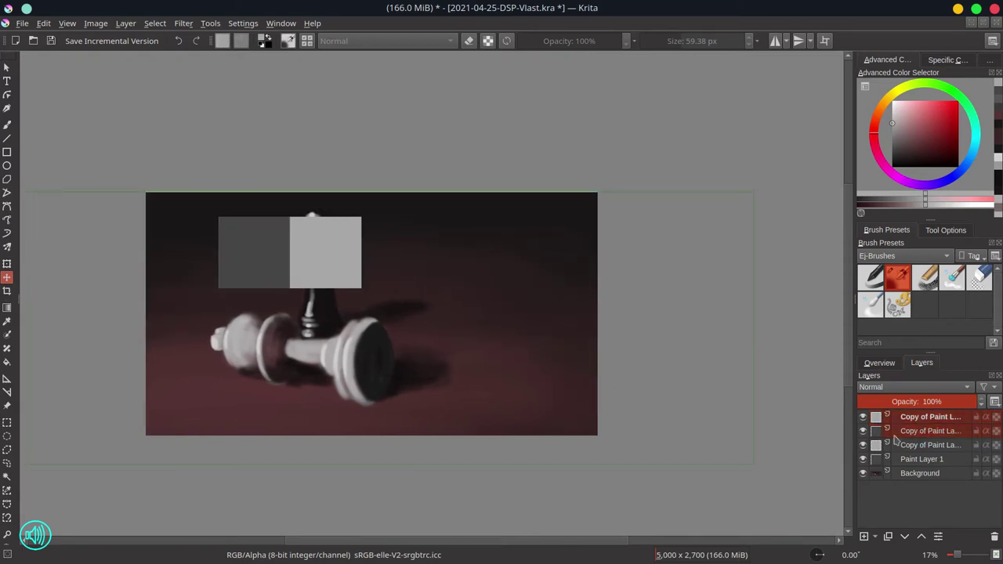
Merge the two duplicated square layers into one and move that pair flush against the original pair's right side
right_click(936, 433)
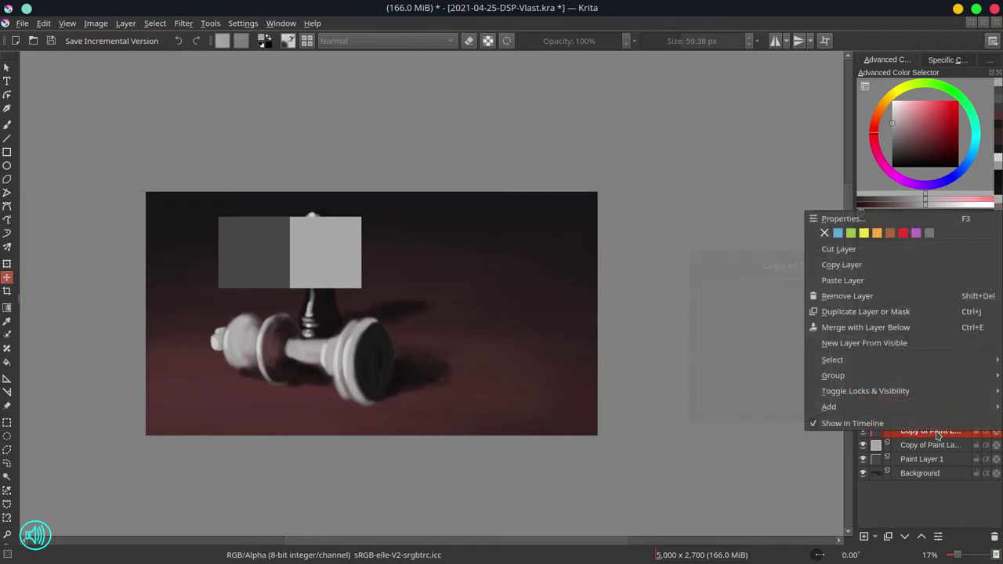
click(884, 327)
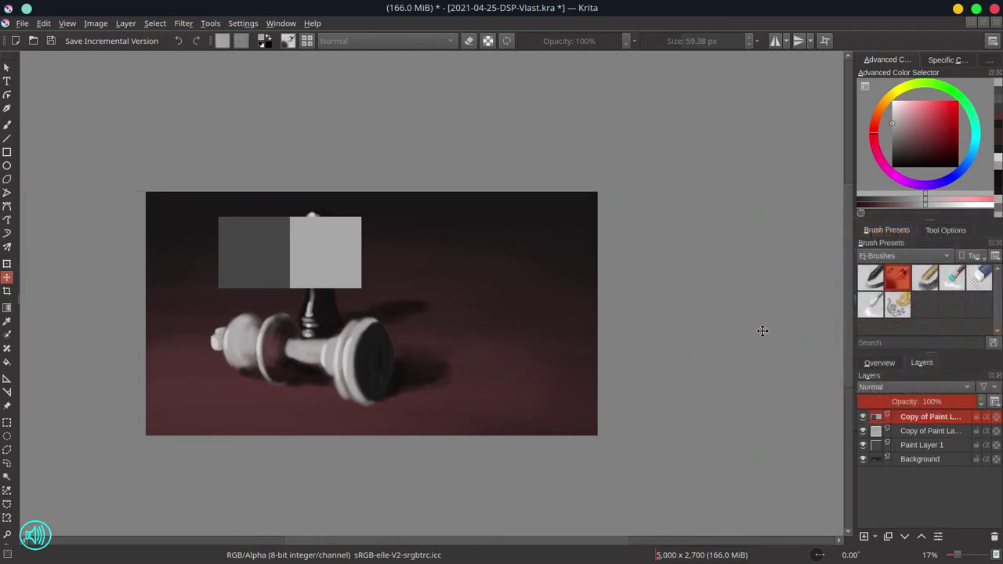
drag(340, 271, 483, 279)
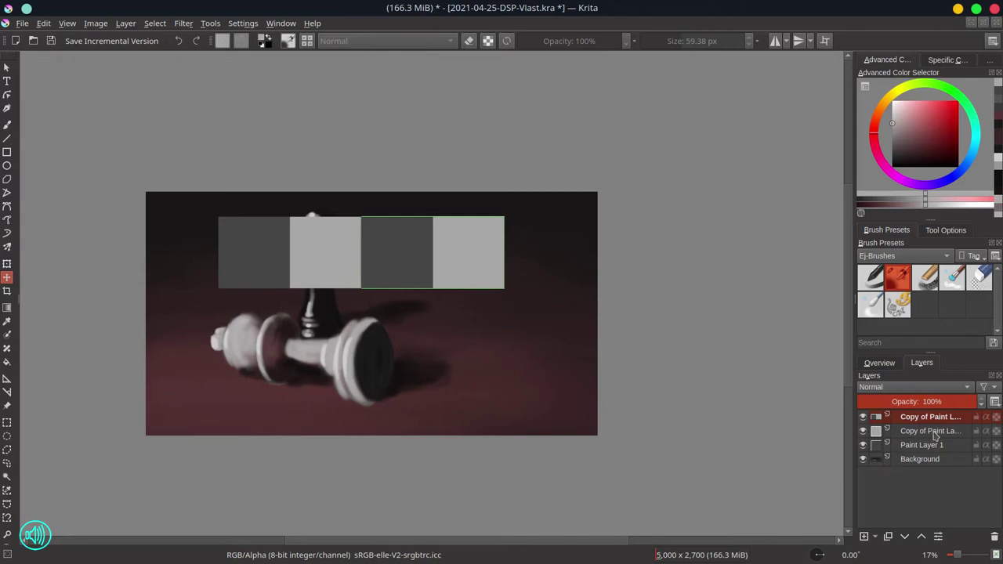
Merge the original two square layers, and combine the result with the copied pair's layer into one row of four squares
click(935, 435)
shift+click(937, 446)
right_click(936, 449)
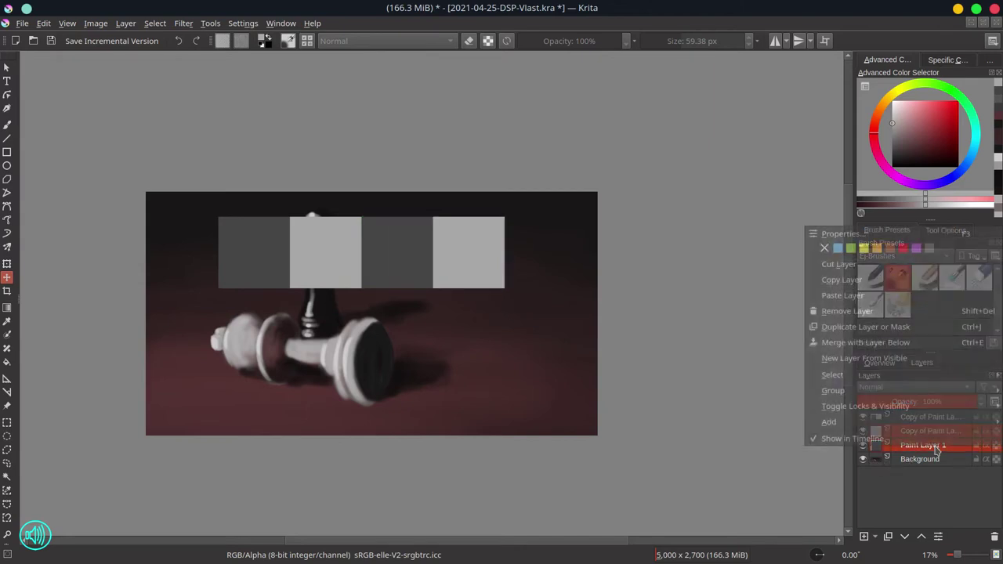
click(906, 340)
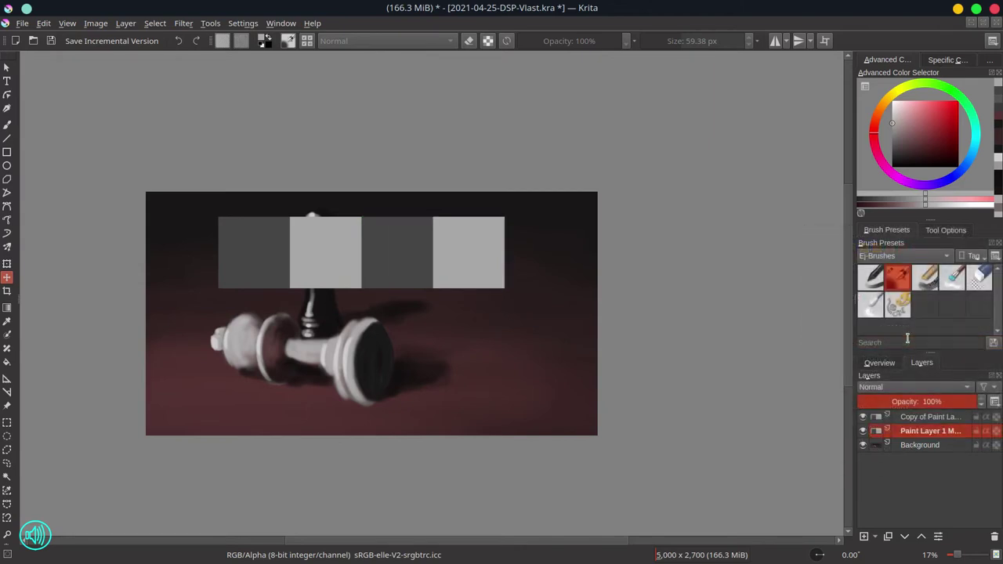
click(931, 418)
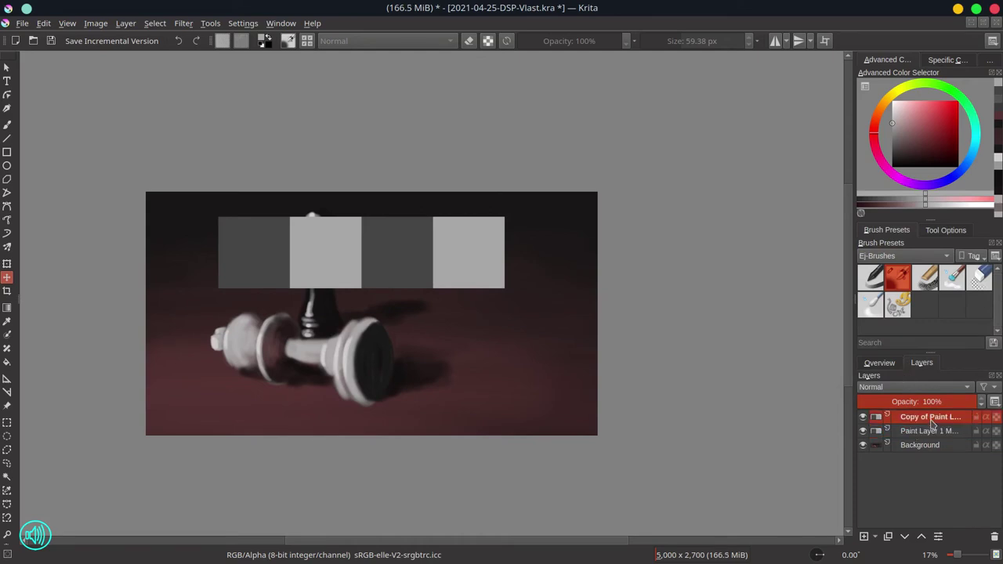
right_click(931, 418)
click(879, 222)
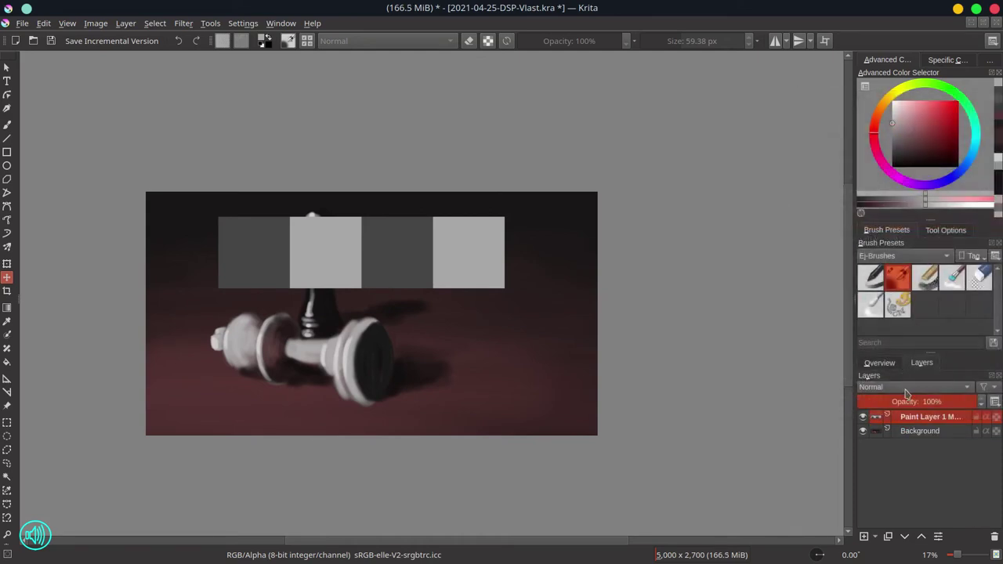
Extend the row to eight squares by duplicating its layer, placing the copy flush at the right end, and merging both layers
right_click(914, 421)
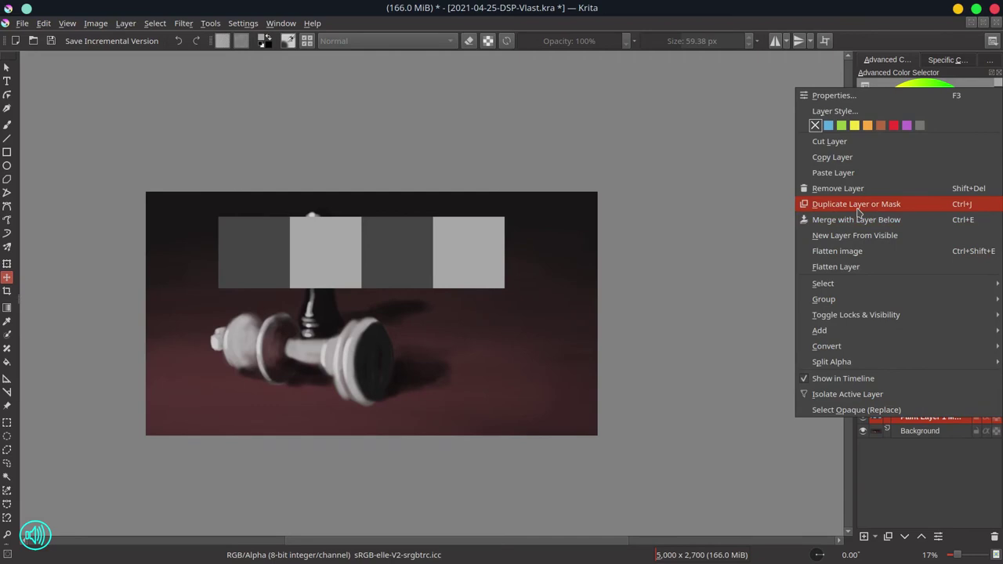
click(857, 208)
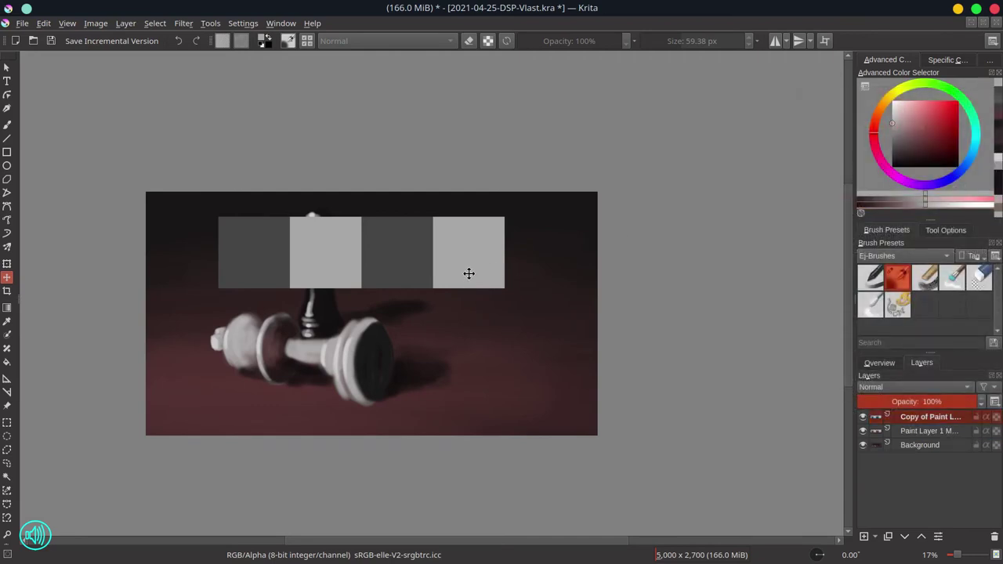
mouse_move(471, 273)
mouse_down()
mouse_move(768, 282)
mouse_move(754, 283)
mouse_up()
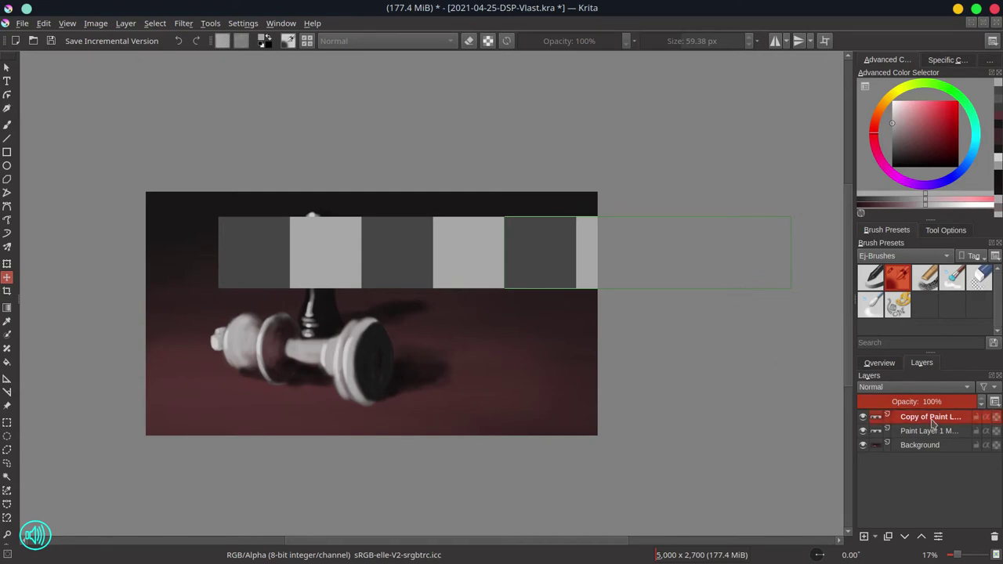
right_click(934, 422)
click(856, 222)
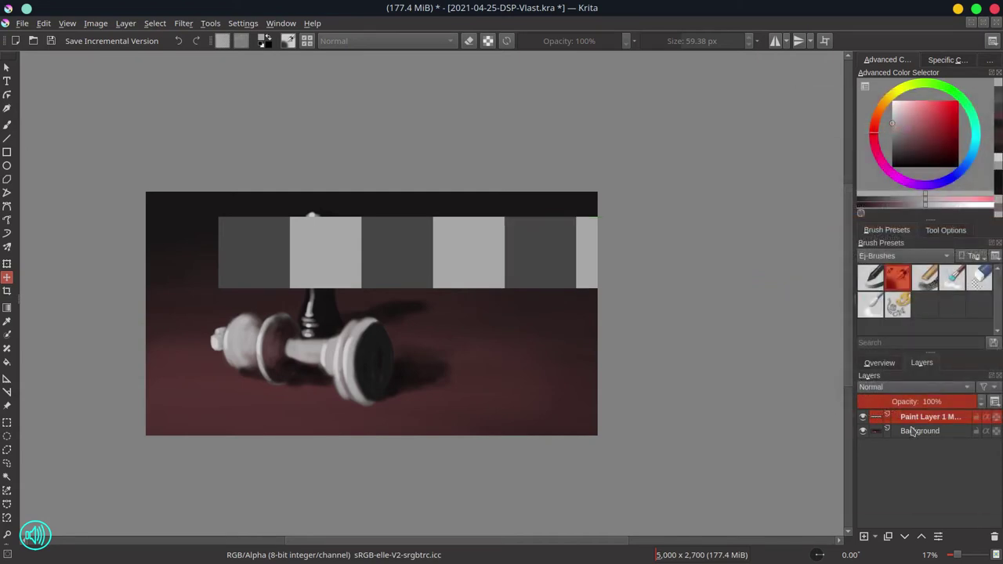
Duplicate the eight-square row and place the copy directly beneath it, shifted one square to the left so the colours alternate
right_click(920, 416)
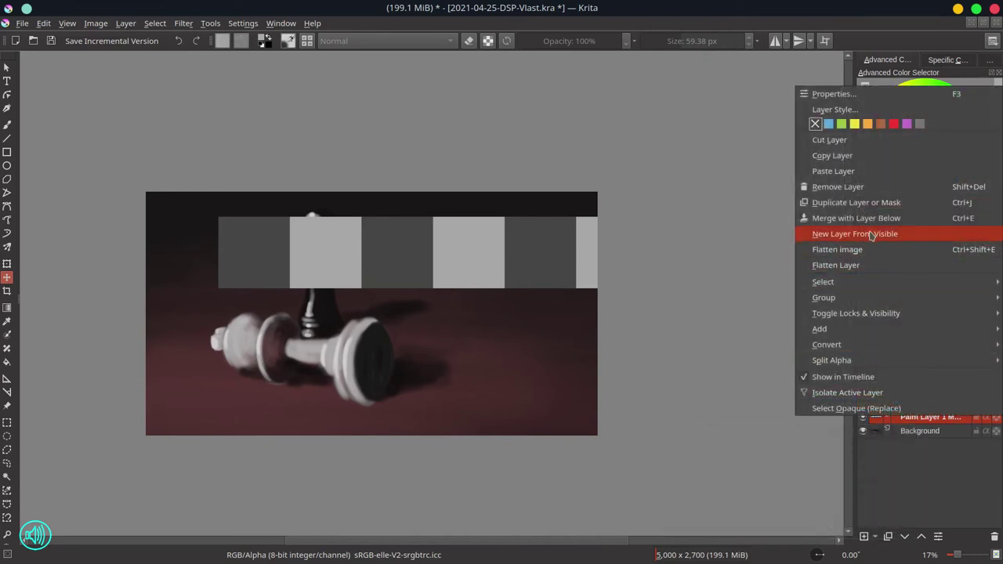
click(854, 202)
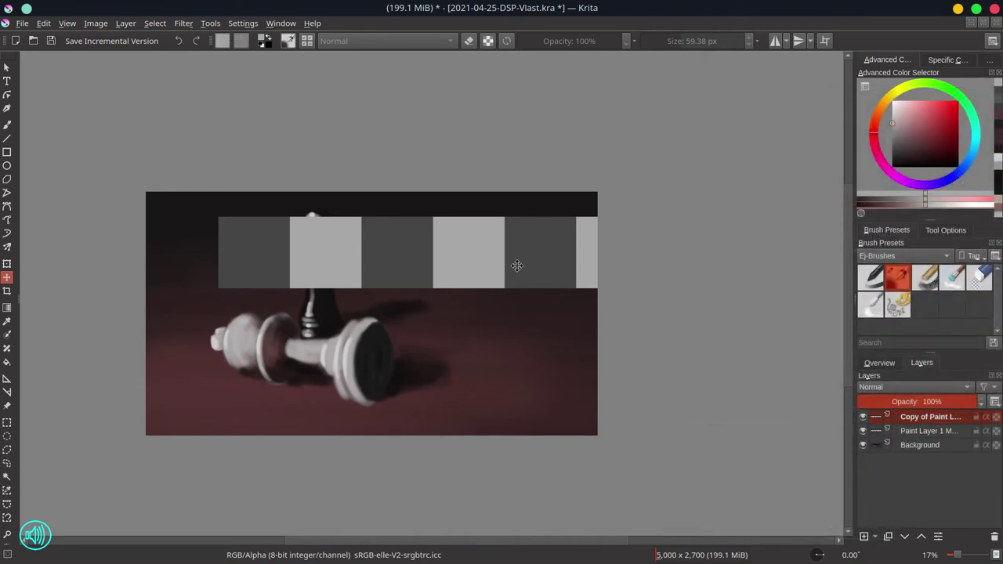
drag(516, 266, 514, 335)
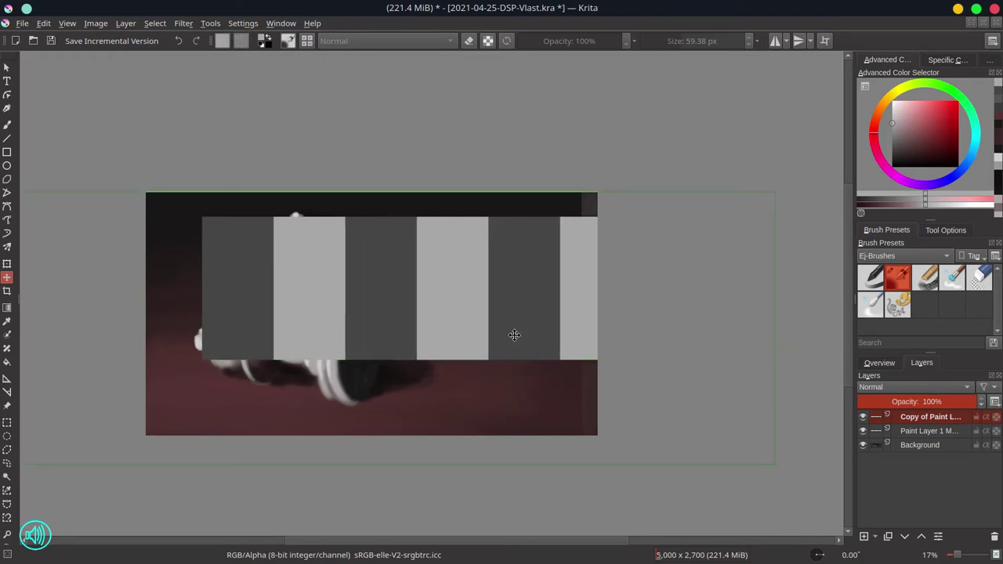
key(ctrl+z)
click(936, 418)
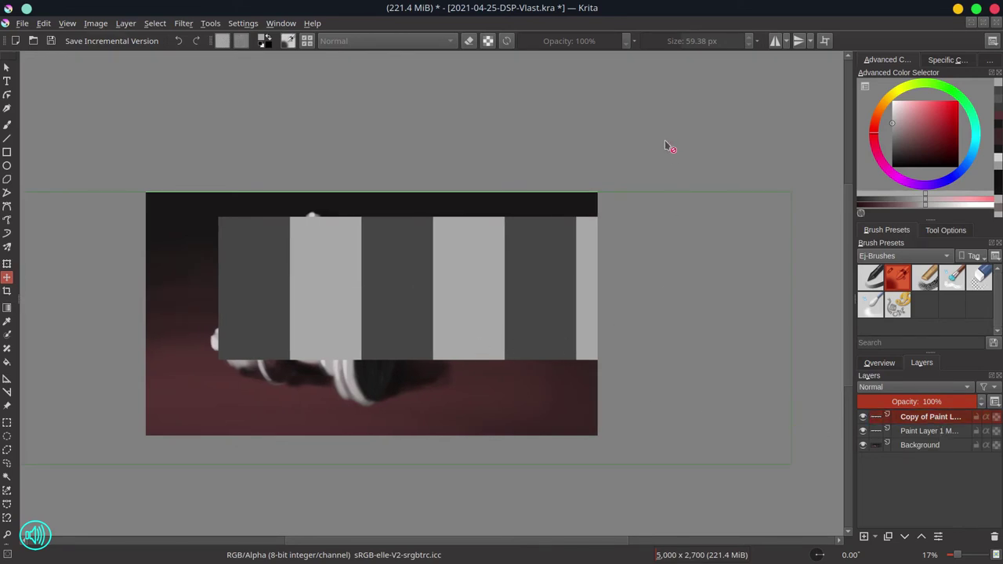
drag(525, 306, 426, 338)
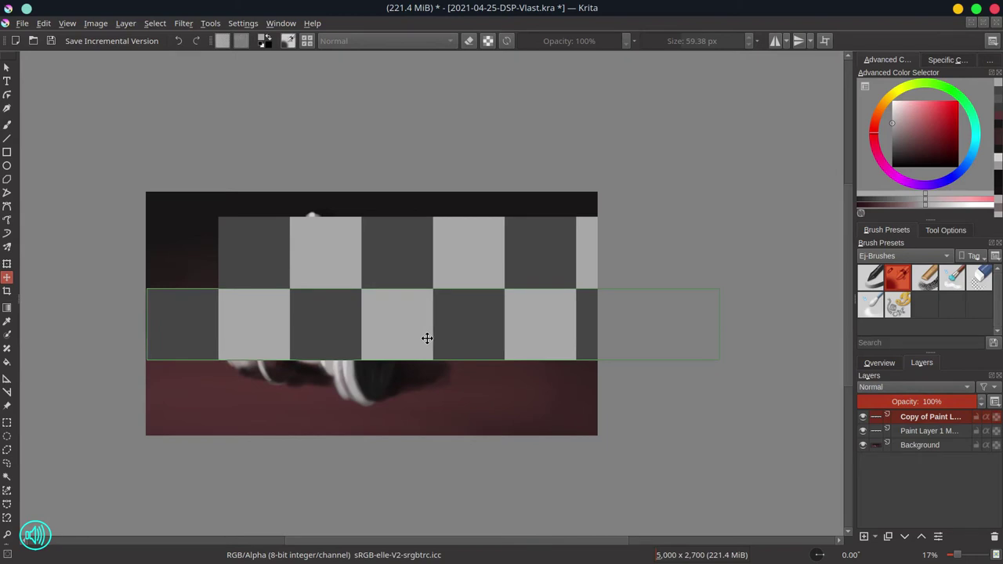
key(Return)
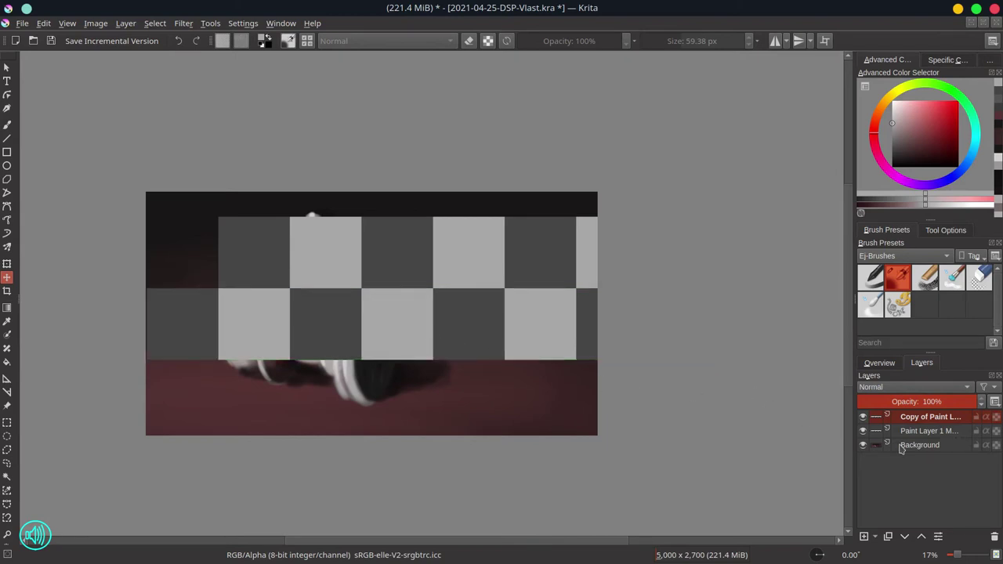
Build a four-row checkerboard by merging the two rows, placing a duplicate of them directly beneath, and merging both layers
right_click(921, 423)
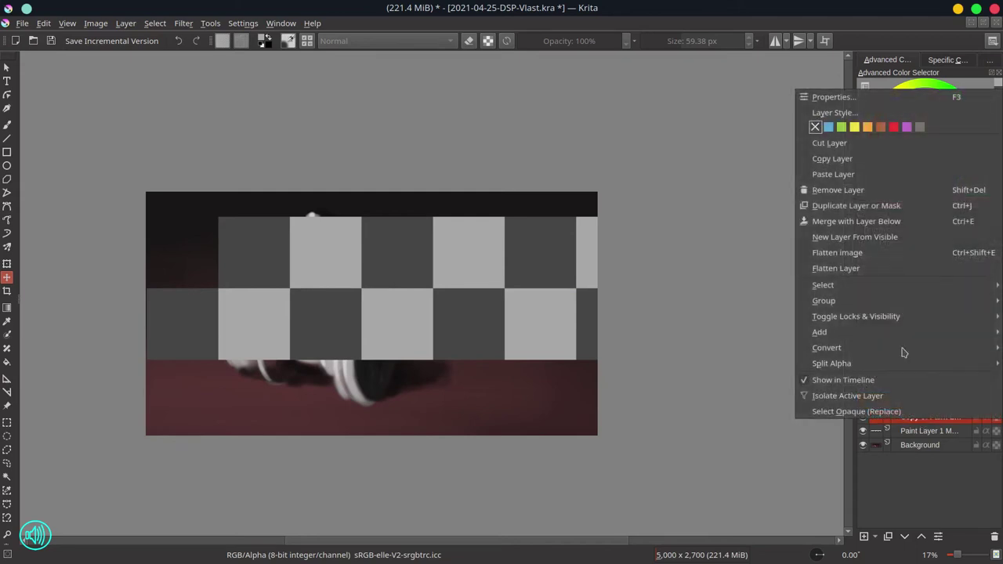
click(862, 221)
right_click(922, 420)
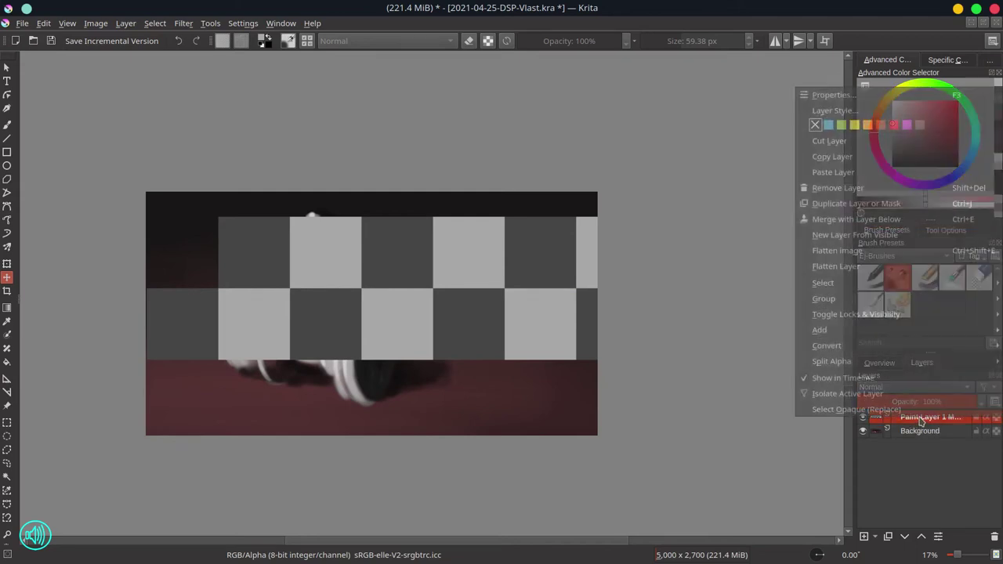
click(852, 205)
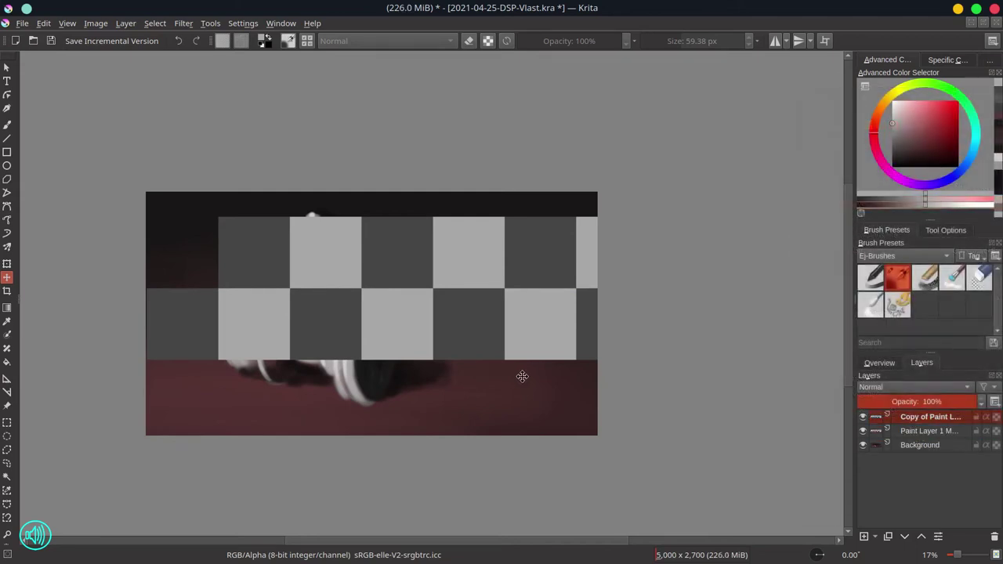
drag(522, 329, 530, 470)
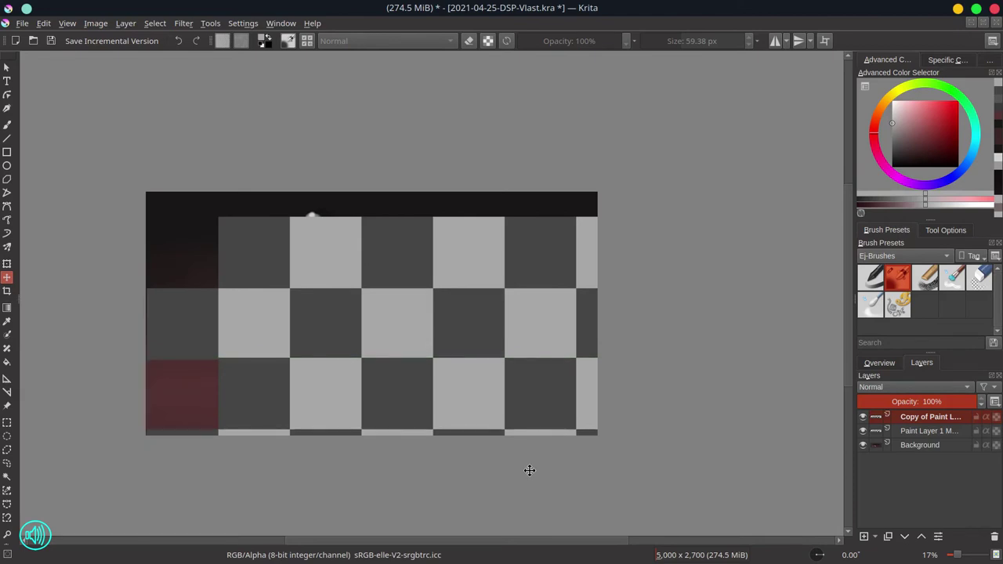
click(926, 431)
right_click(927, 433)
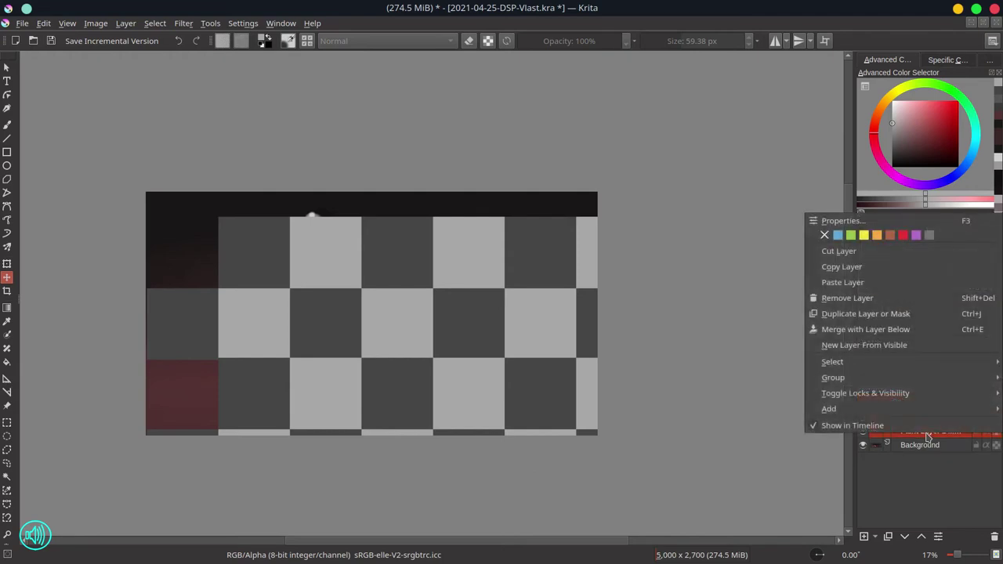
click(865, 329)
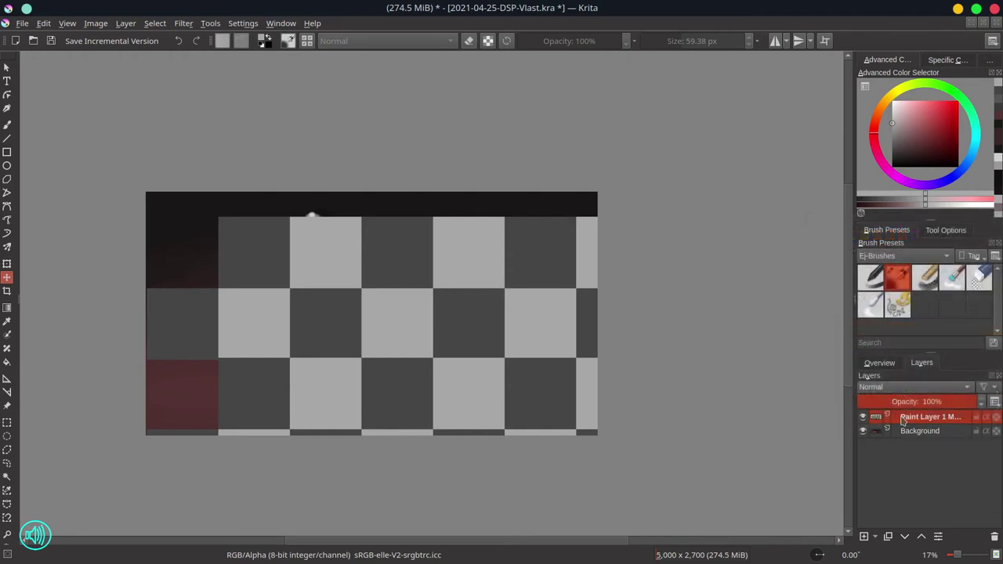
Keep a hidden duplicate of the checkerboard layer, and set the original's blending mode to Overlay
right_click(902, 422)
click(831, 203)
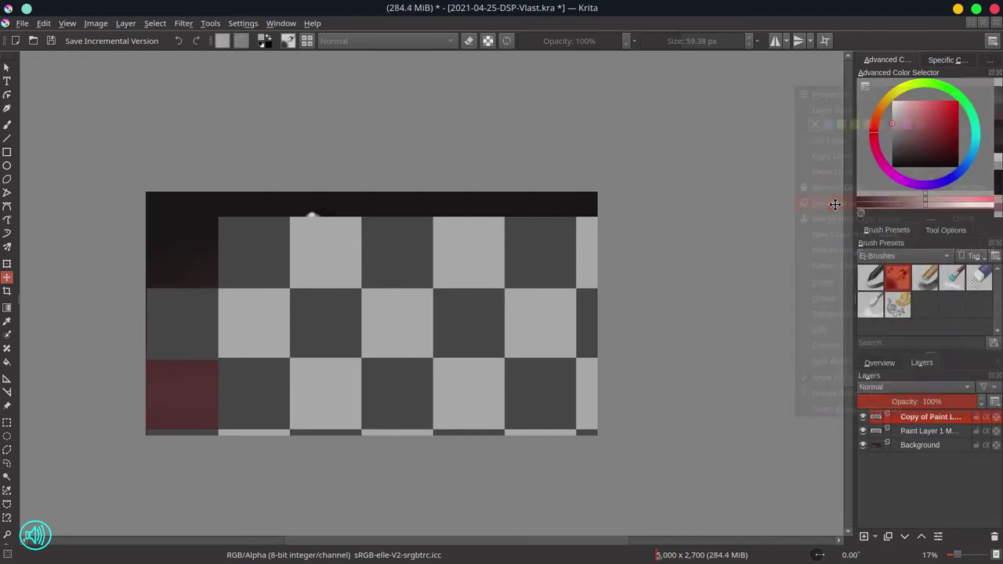
click(862, 417)
click(917, 432)
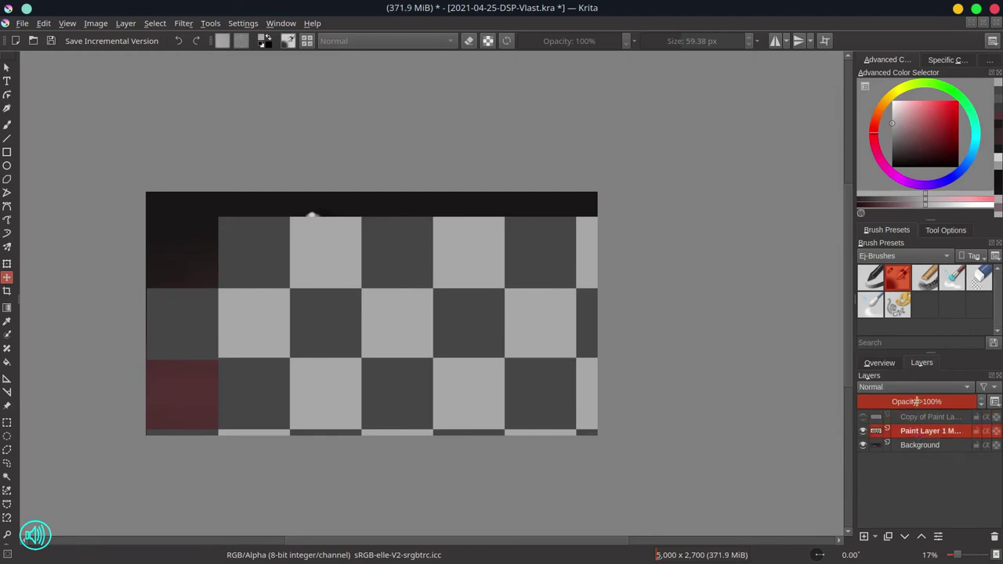
click(915, 387)
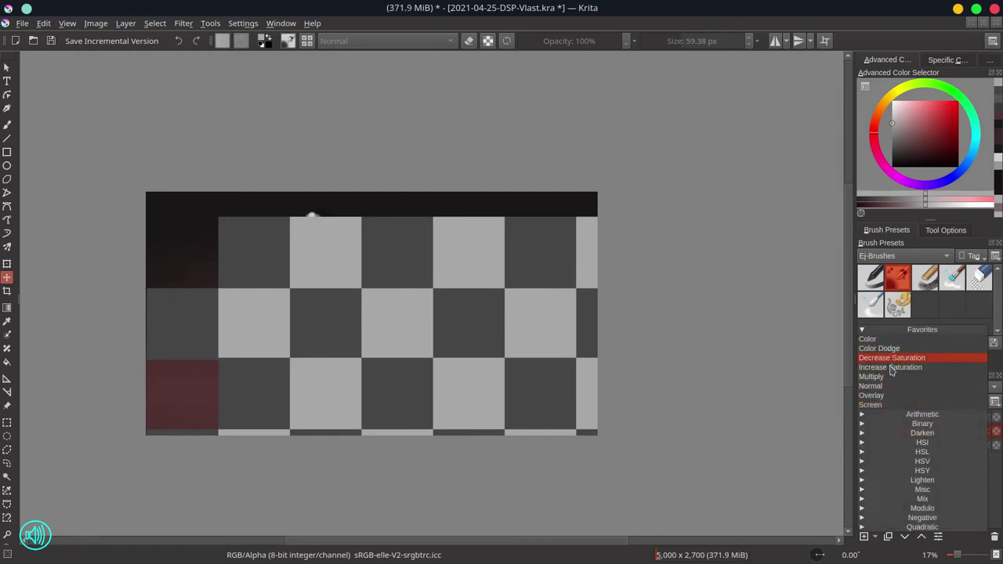
click(890, 396)
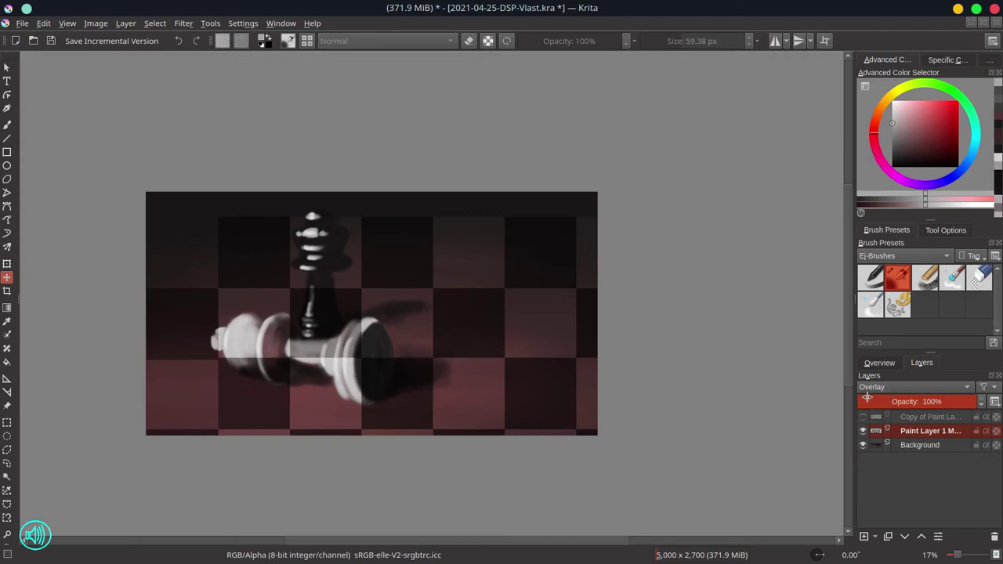
Perspective-transform the checkerboard into a receding floor by spreading its near corners outward and lowering the far edge behind the chess pieces
click(6, 263)
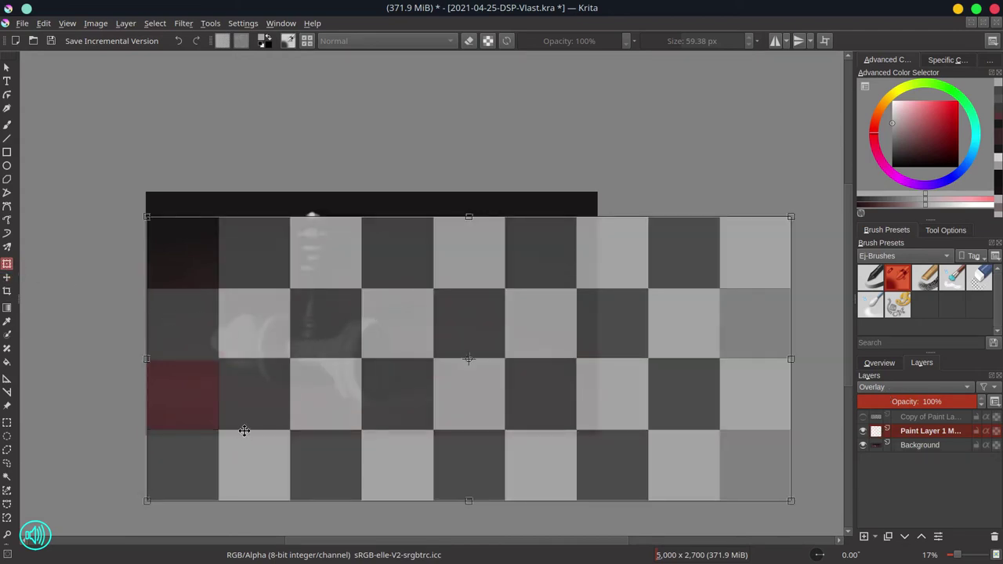
scroll(242, 430, down, 3)
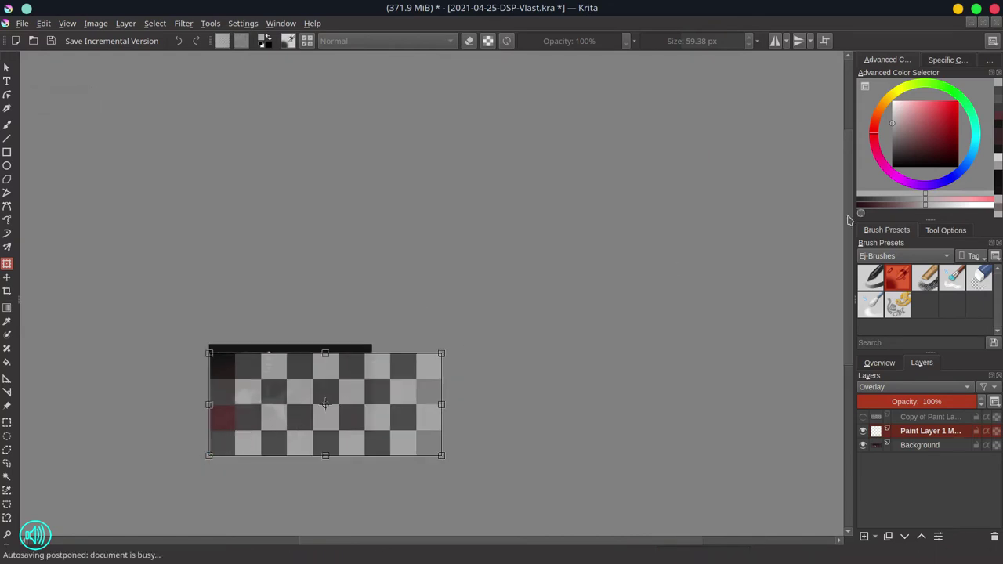
click(945, 230)
click(886, 265)
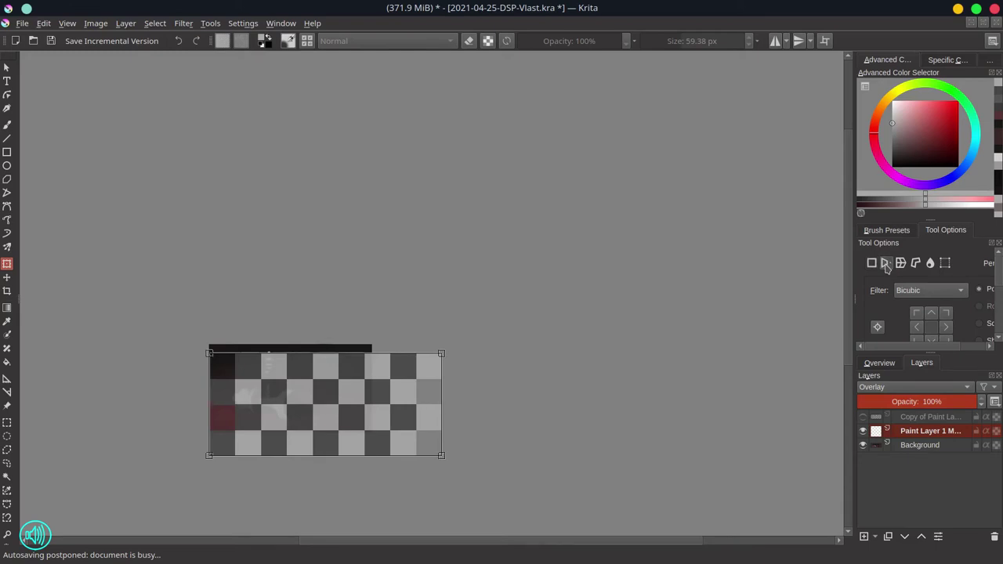
drag(210, 459, 165, 474)
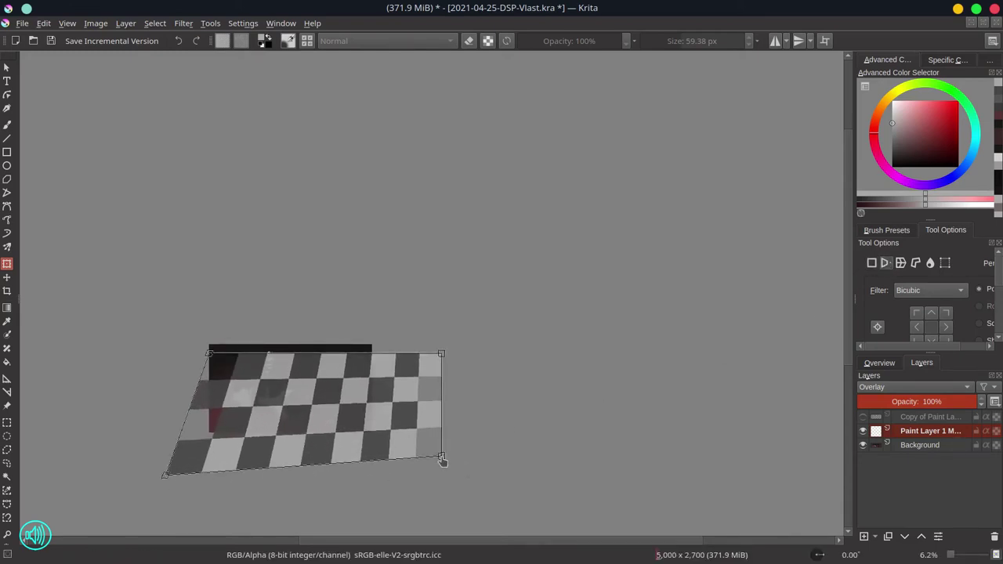
drag(441, 460, 488, 474)
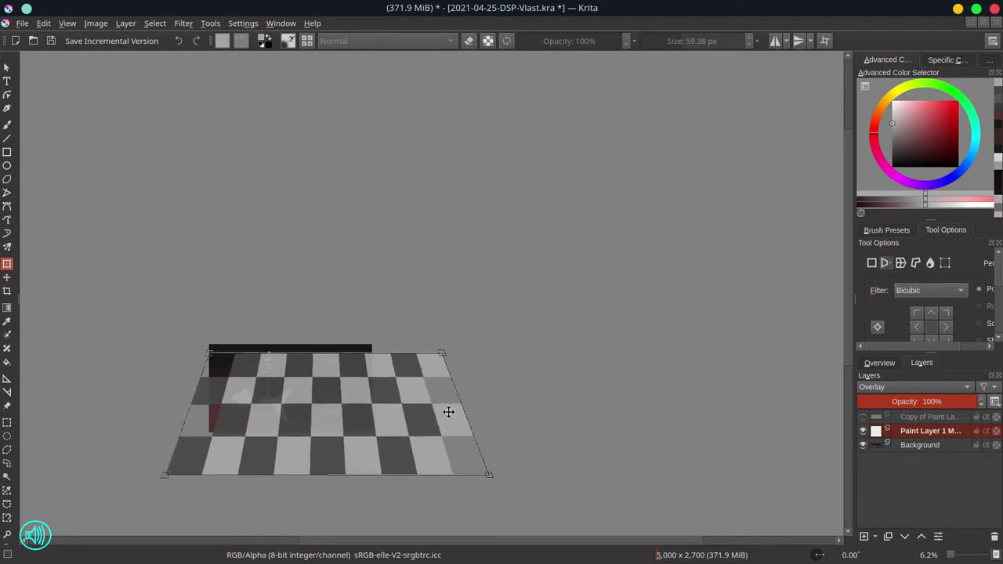
drag(443, 357, 394, 384)
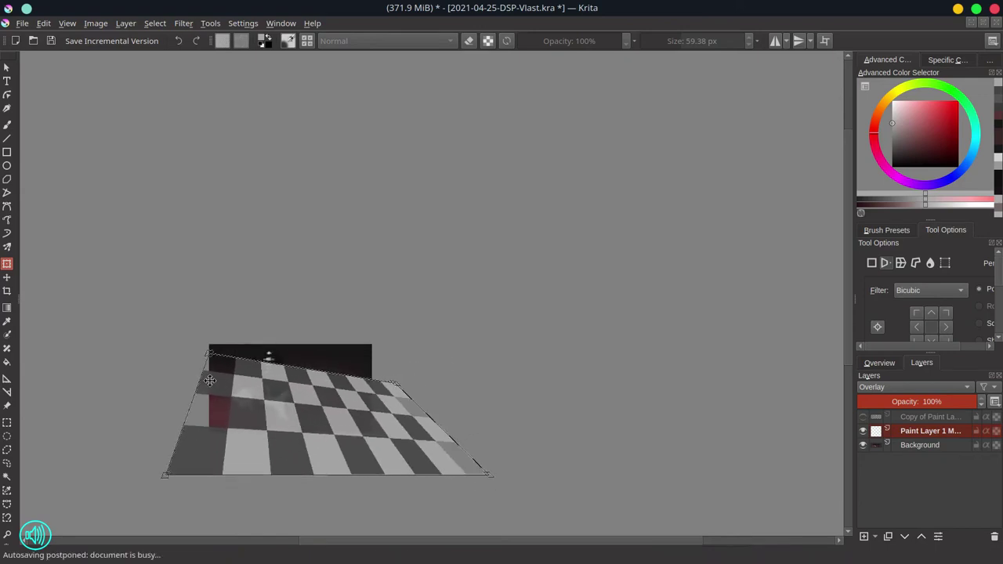
drag(210, 357, 189, 381)
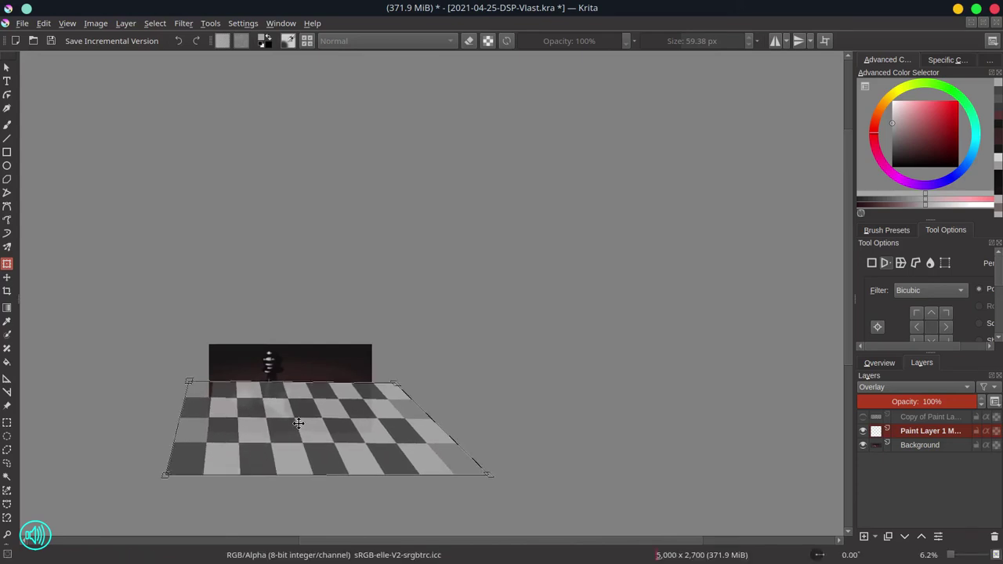
Move the perspective board up over the picture and lower both far corners to flatten it behind the standing piece
drag(299, 423, 309, 402)
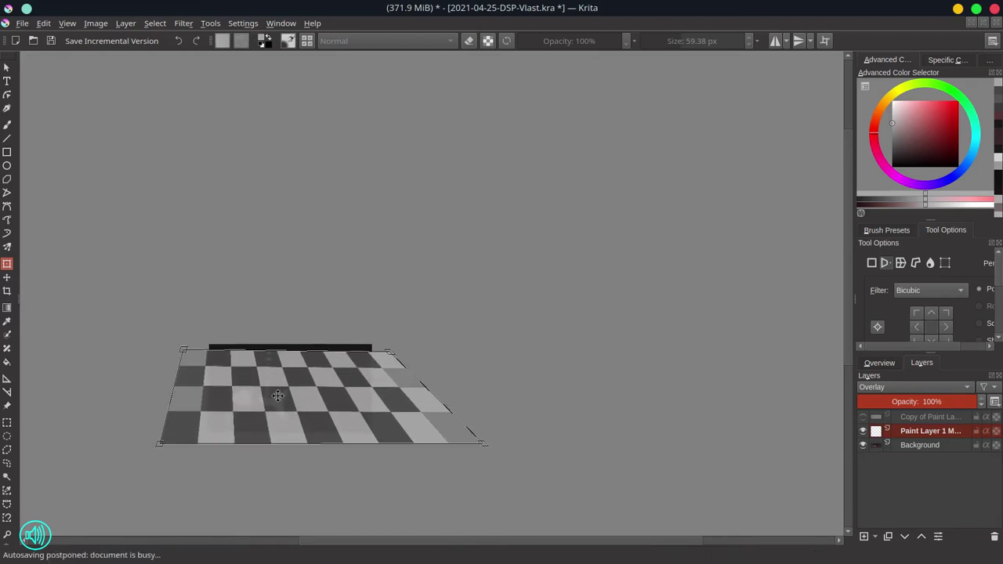
drag(184, 350, 195, 380)
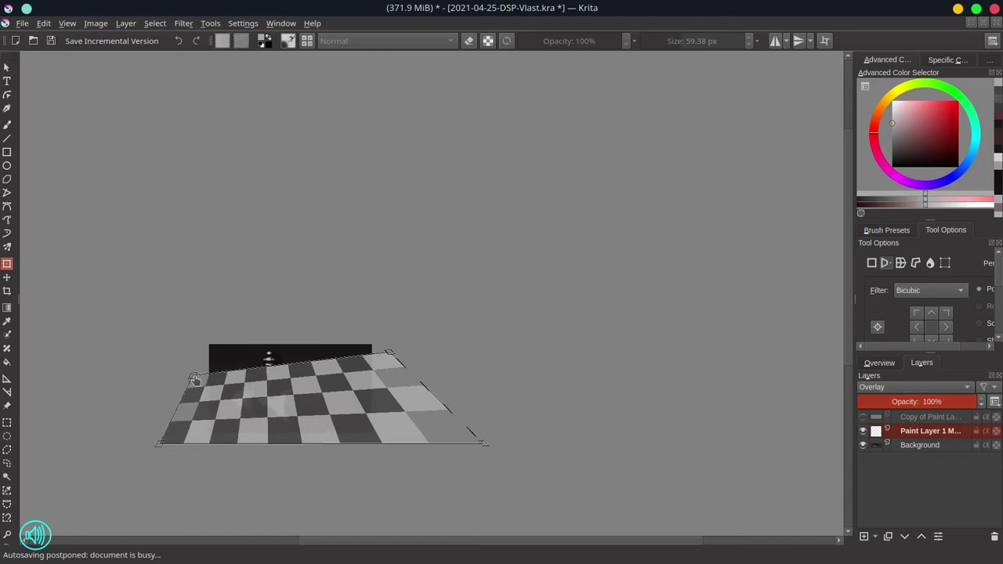
drag(389, 353, 383, 381)
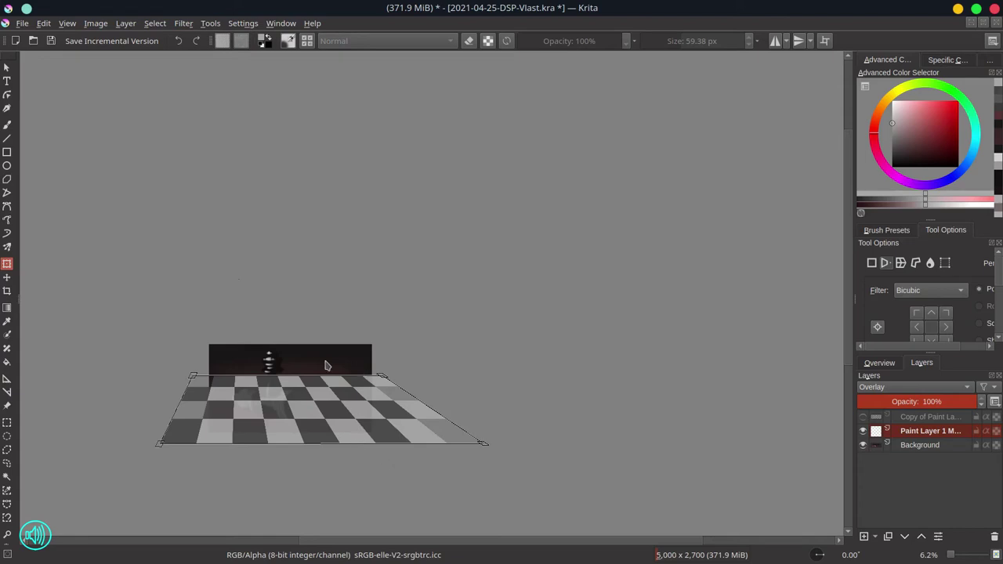
key(Return)
Angle the board by pulling in the far right corner, lowering the near left and raising the near right, and apply the transform
drag(188, 381, 186, 387)
drag(382, 377, 356, 382)
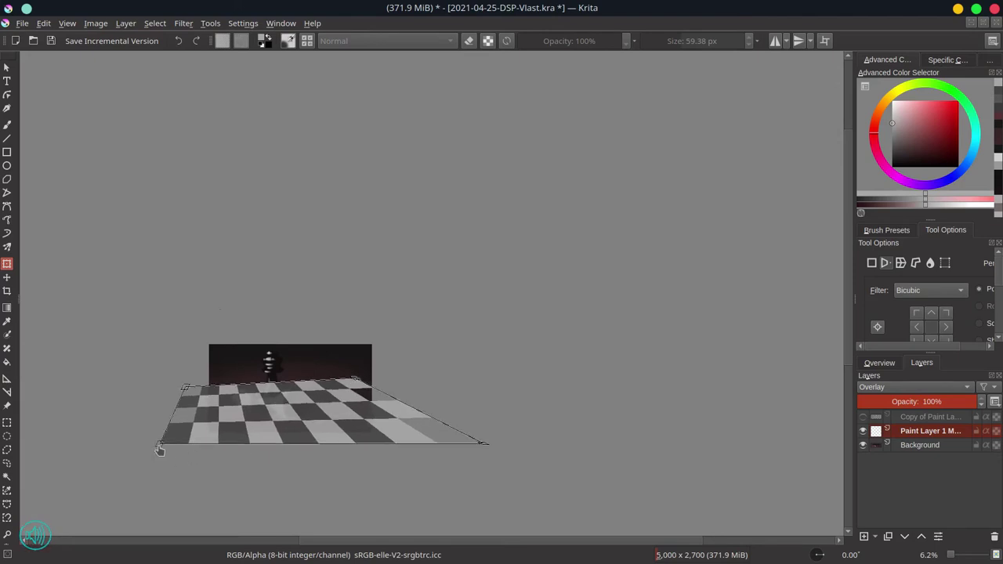
drag(160, 445, 157, 466)
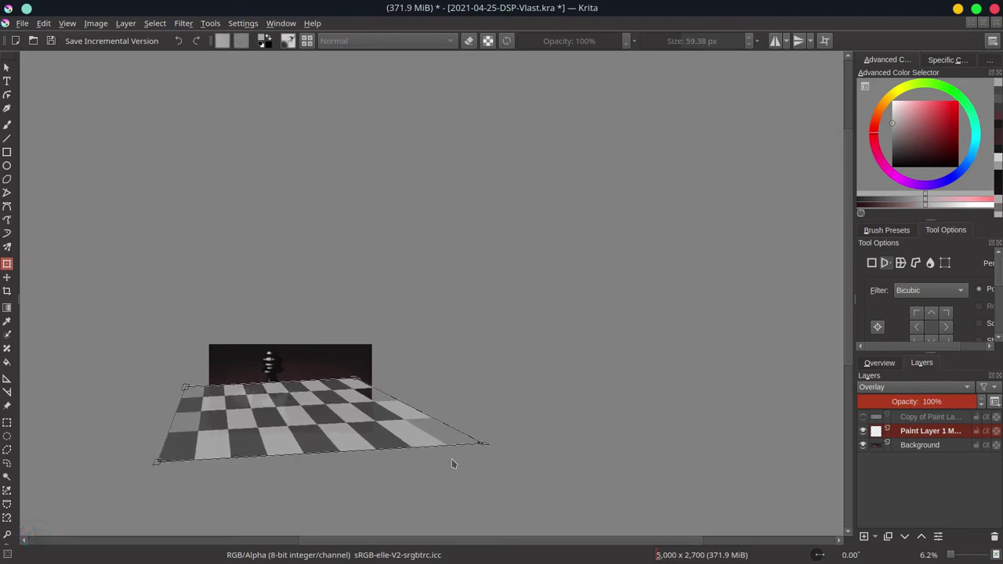
drag(484, 448, 465, 425)
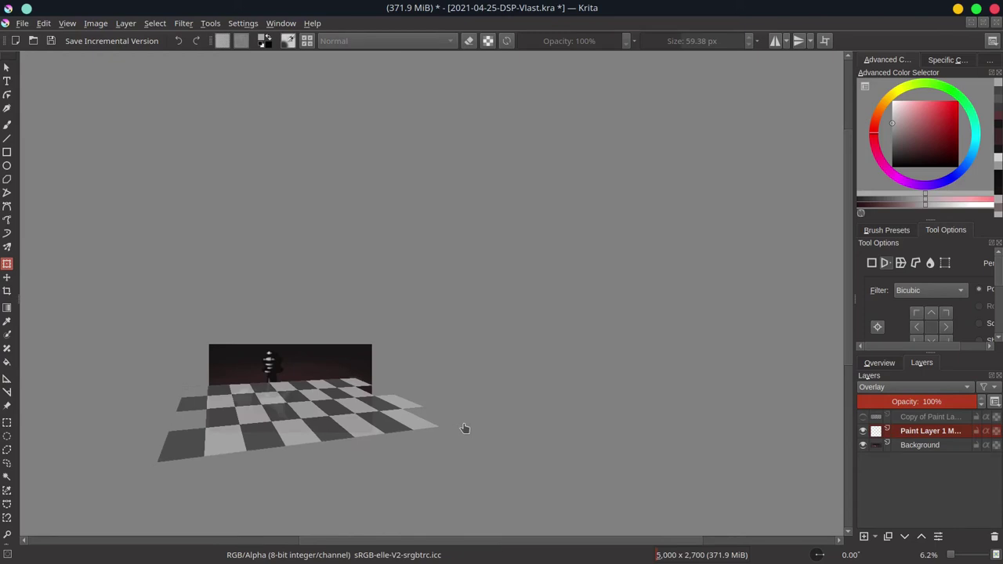
drag(154, 468, 155, 467)
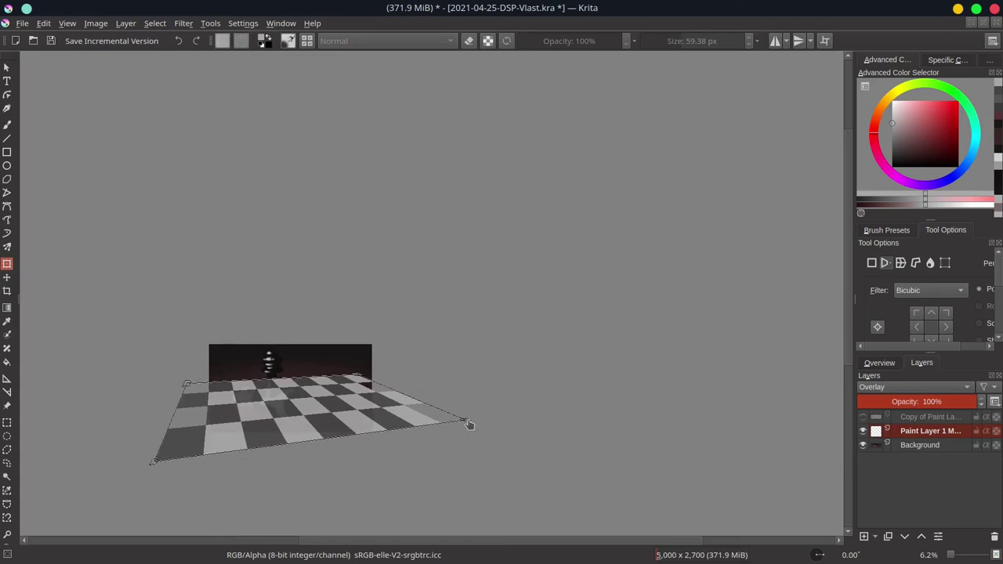
key(Return)
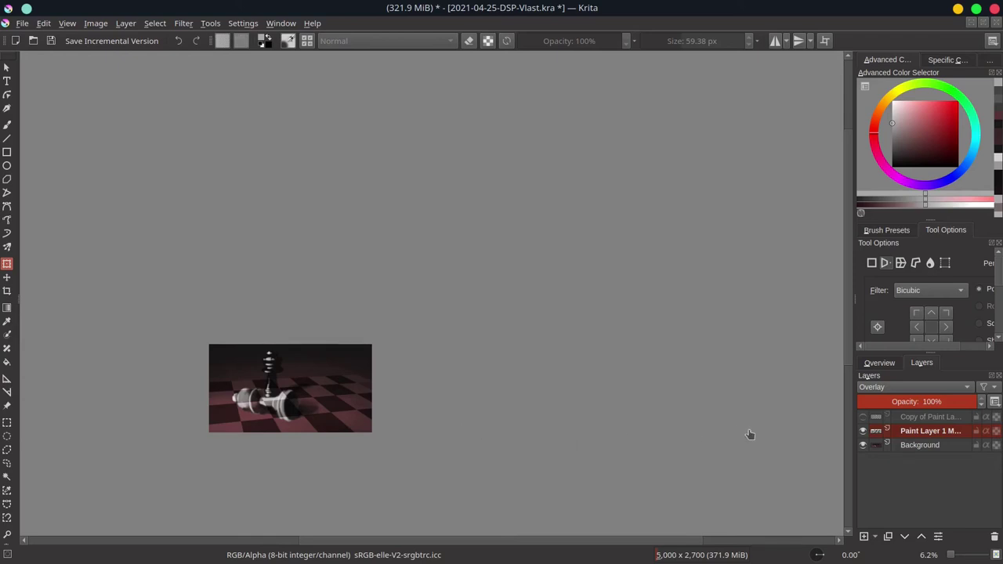
Add a new layer above Background and convert it to a transparency mask on the checkerboard layer
click(929, 446)
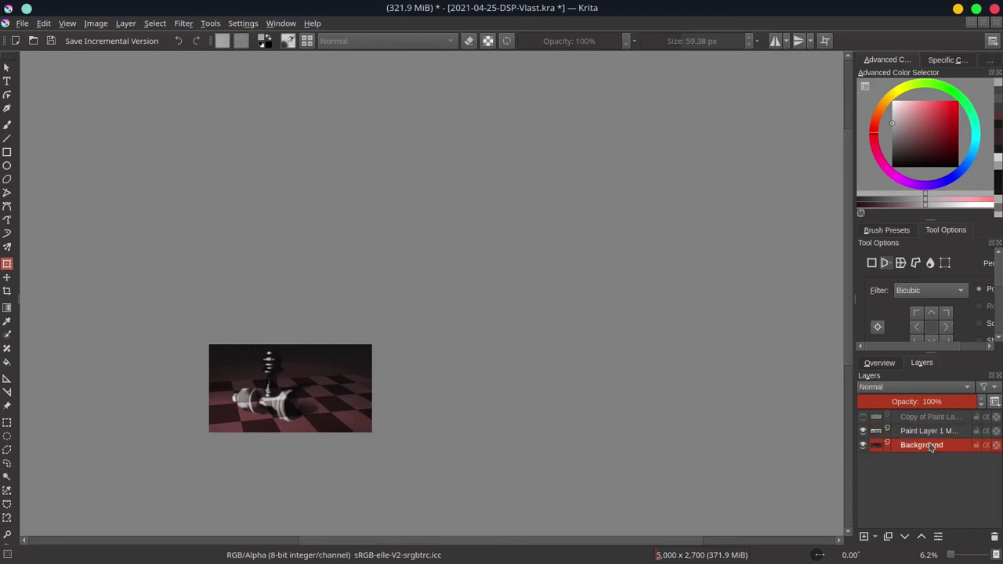
click(863, 536)
right_click(939, 448)
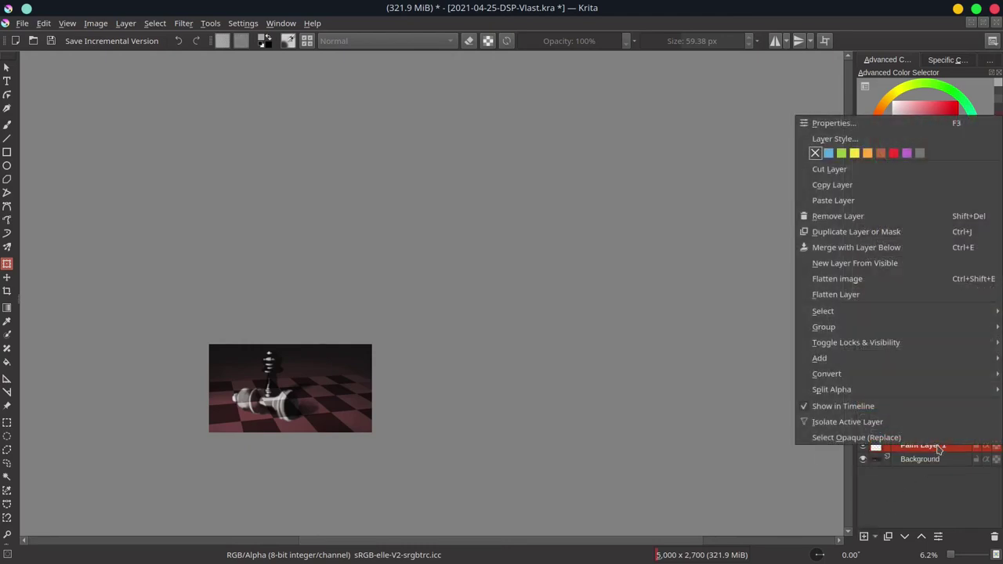
mouse_move(874, 377)
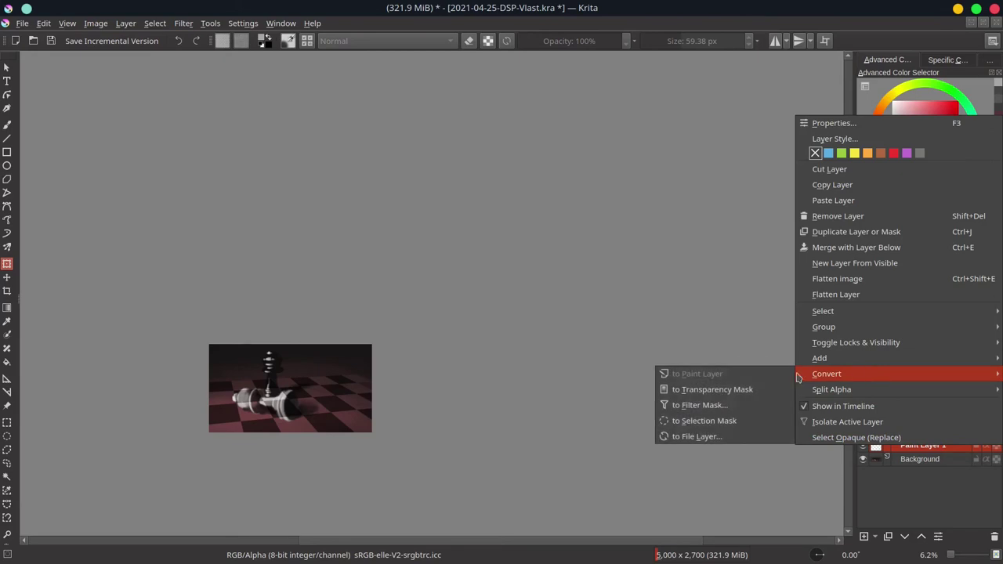
click(717, 390)
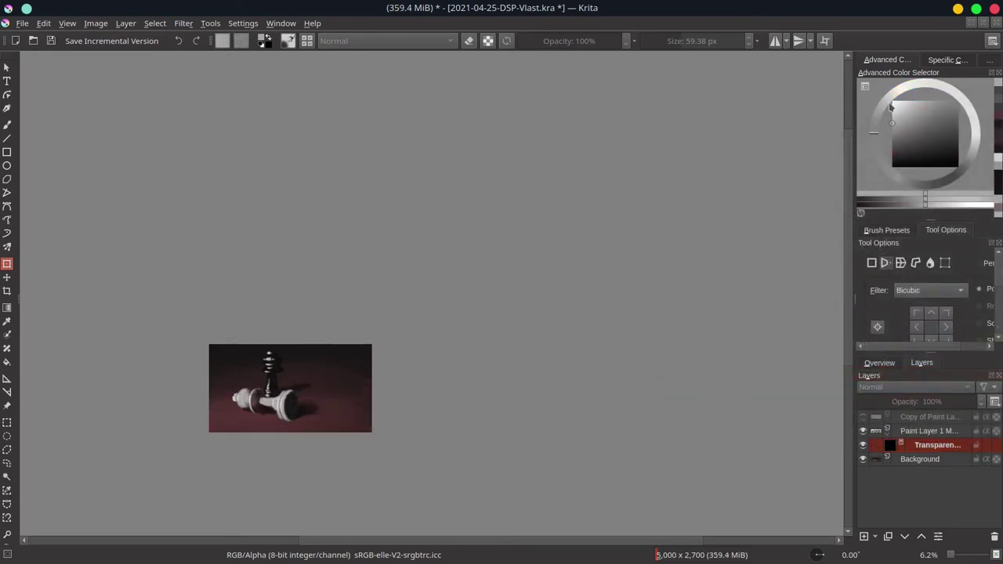
Set the foreground colour to white and activate the Gradient tool for the transparency mask
drag(899, 113, 893, 102)
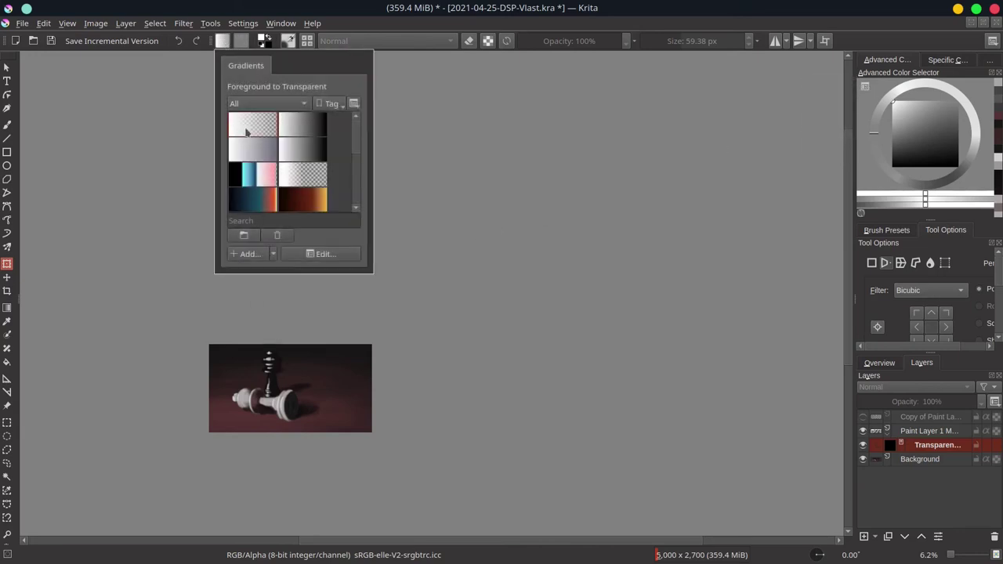
click(226, 44)
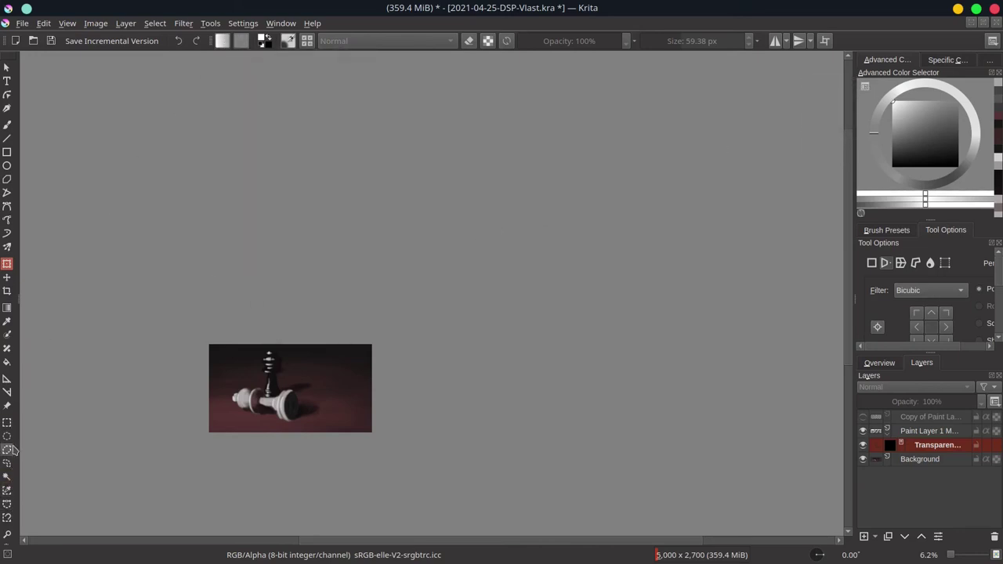
click(7, 308)
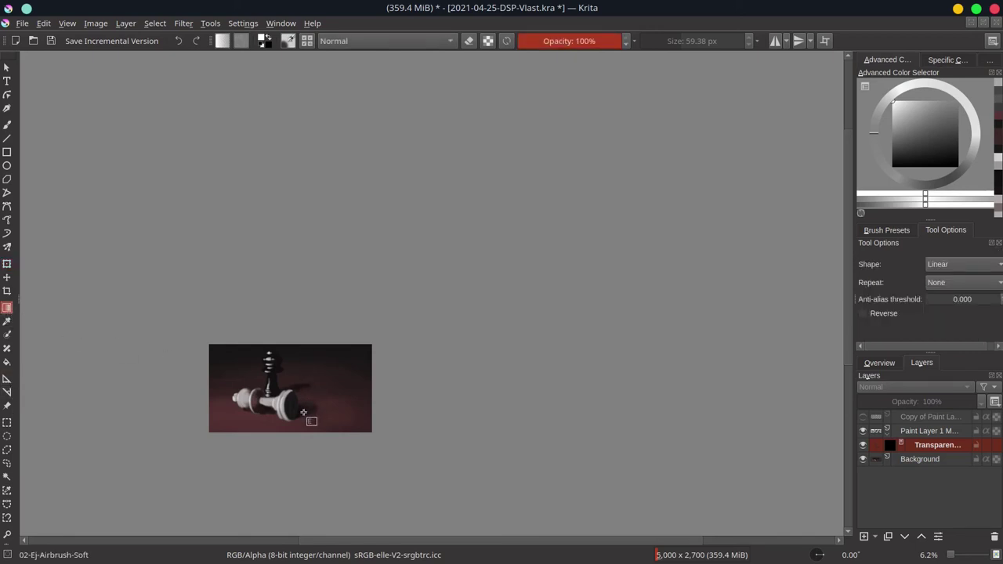
Try revealing the checkerboard with a linear gradient down the mask towards the foreground, and undo it
mouse_move(306, 416)
mouse_down()
mouse_move(311, 435)
mouse_move(311, 425)
mouse_up()
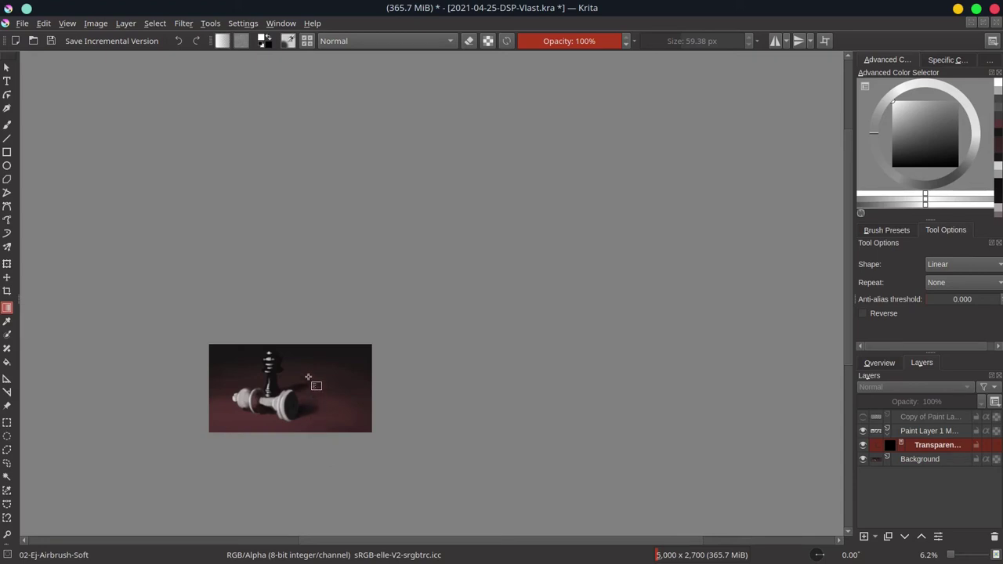
drag(308, 376, 332, 478)
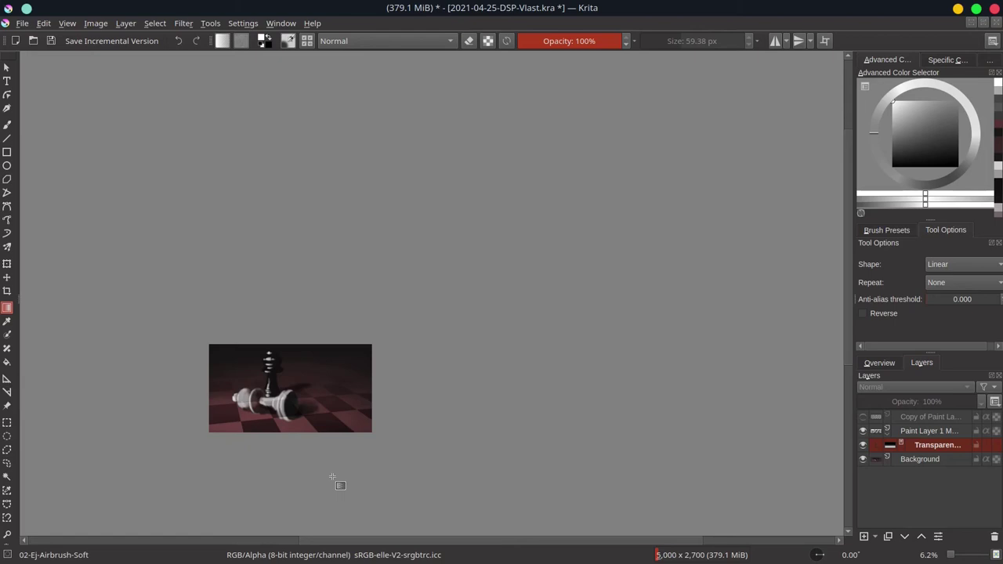
key(ctrl+z)
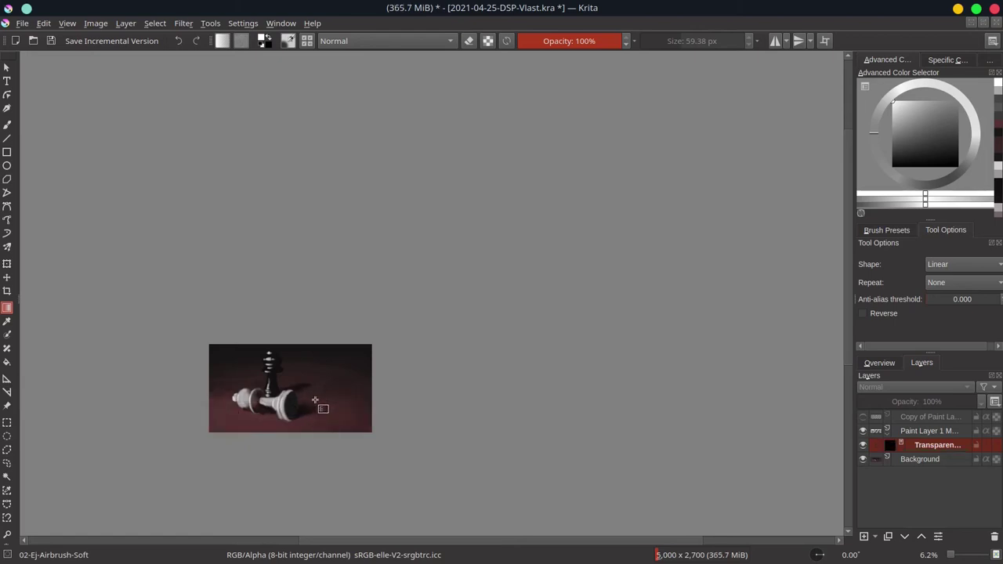
Try linear gradients of different lengths on the transparency mask, undo them, and revert the mask to the plain Paint Layer 1
drag(315, 401, 322, 531)
key(ctrl+z)
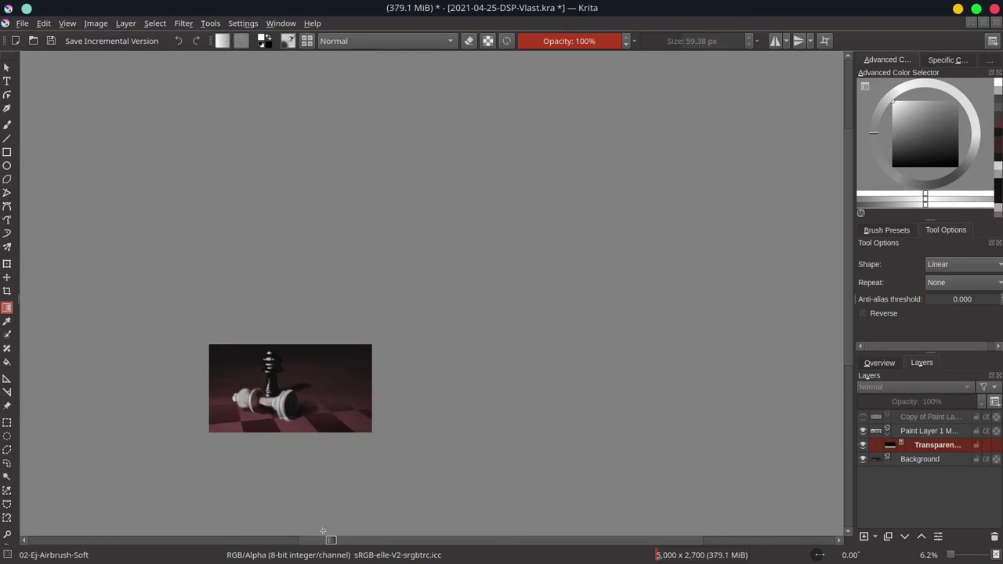
key(ctrl+z)
key(ctrl+z)
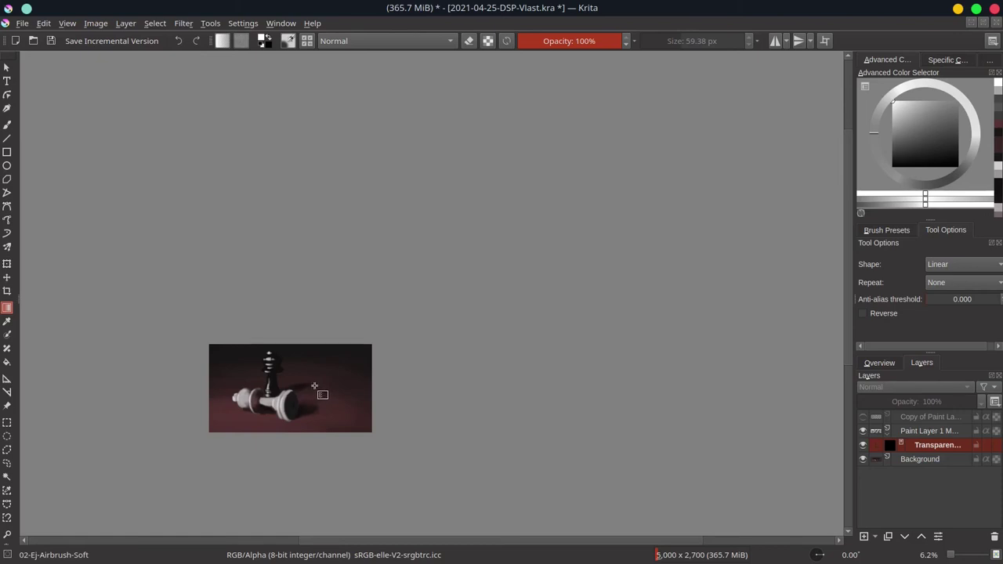
drag(327, 405, 319, 462)
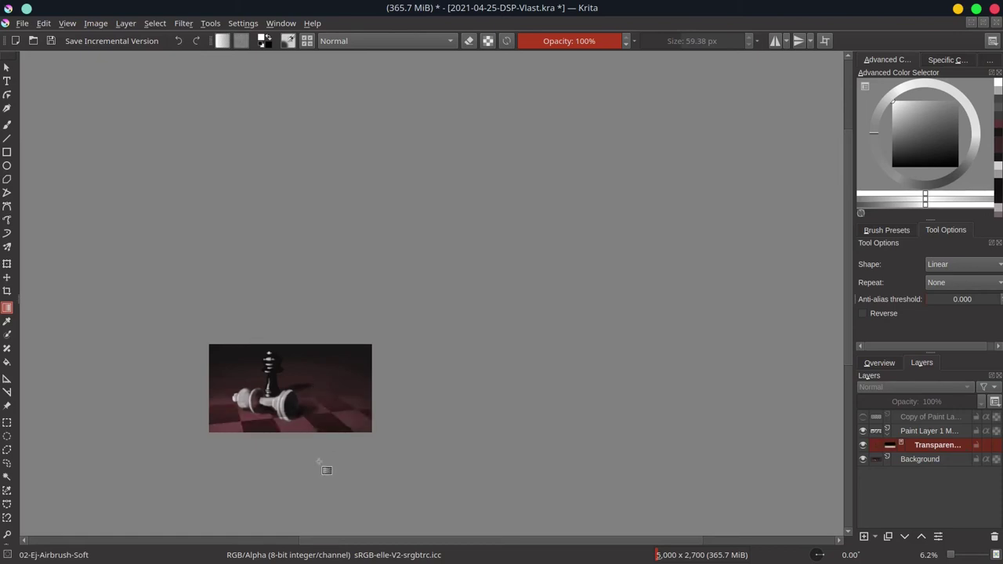
key(ctrl+z)
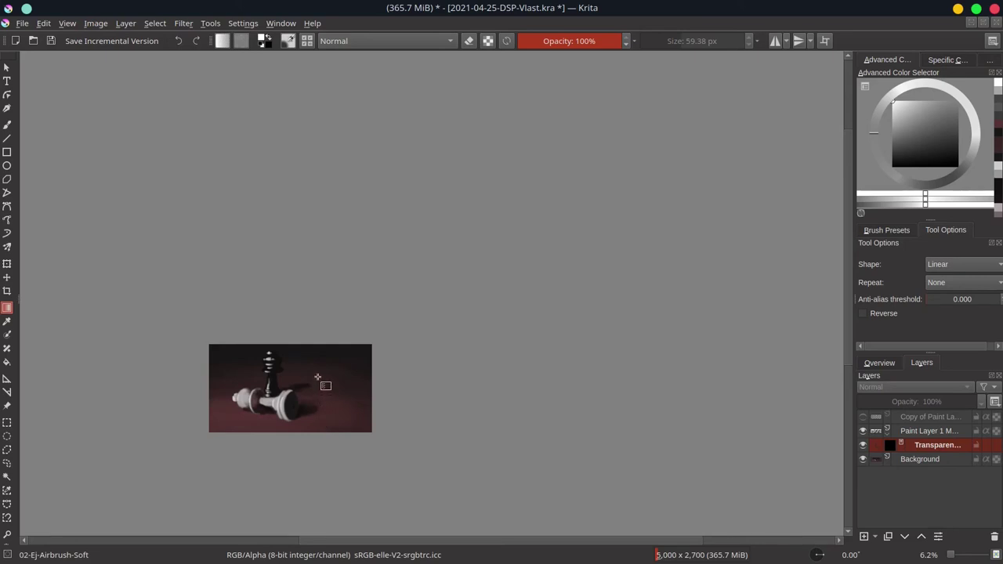
drag(317, 377, 321, 471)
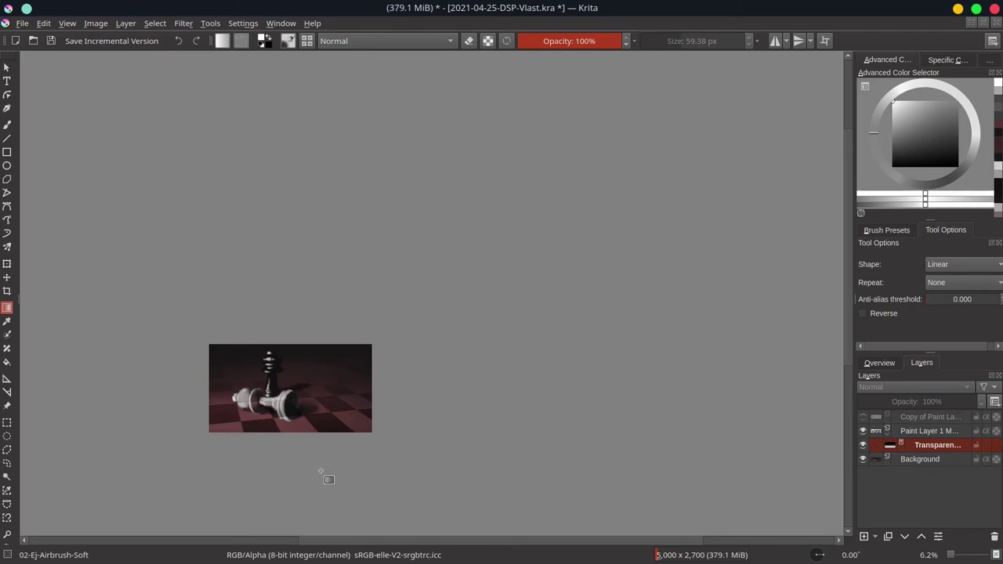
key(ctrl+z)
key(ctrl+z)
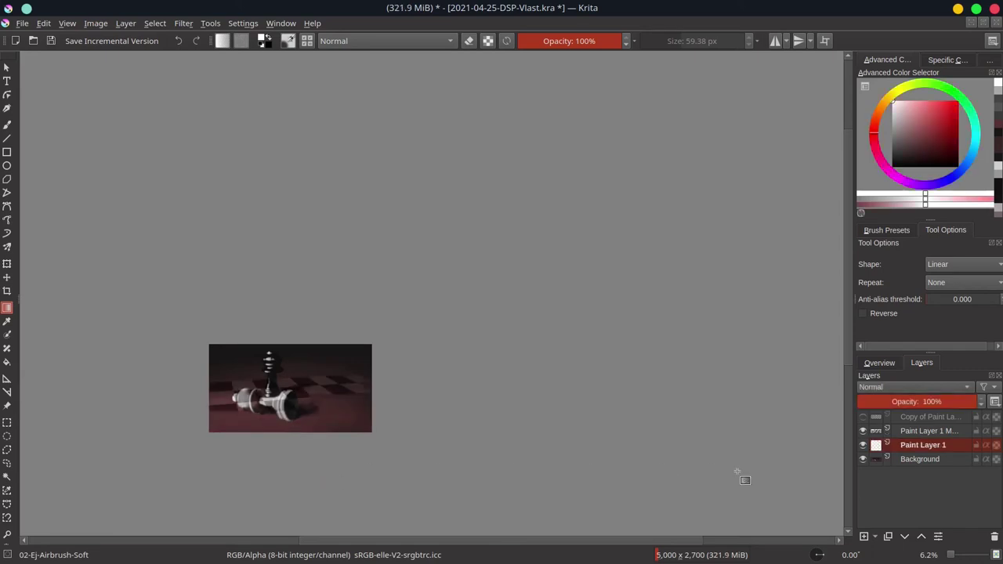
Select the checkerboard layer and move it slightly up and to the left with the Move tool
click(932, 431)
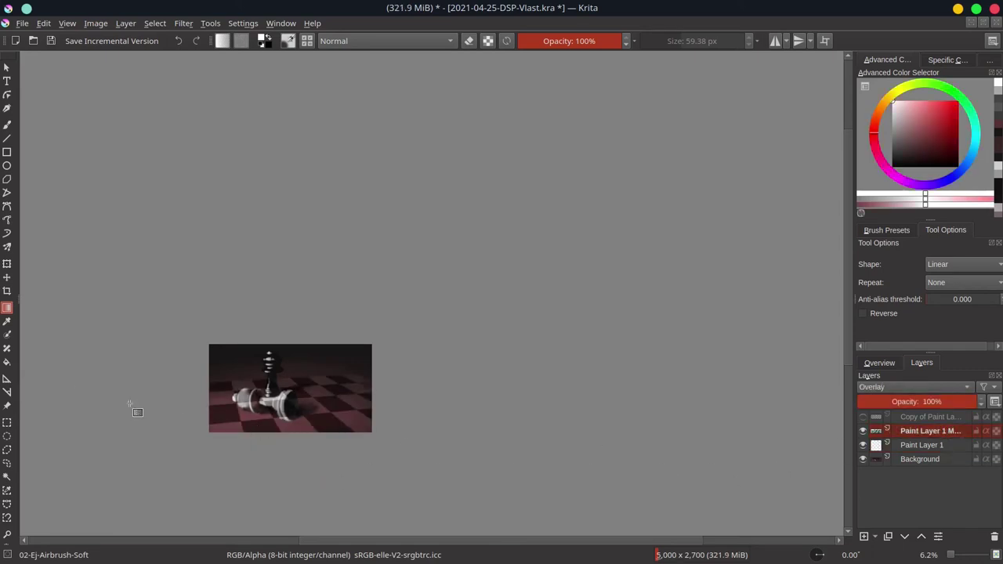
click(7, 277)
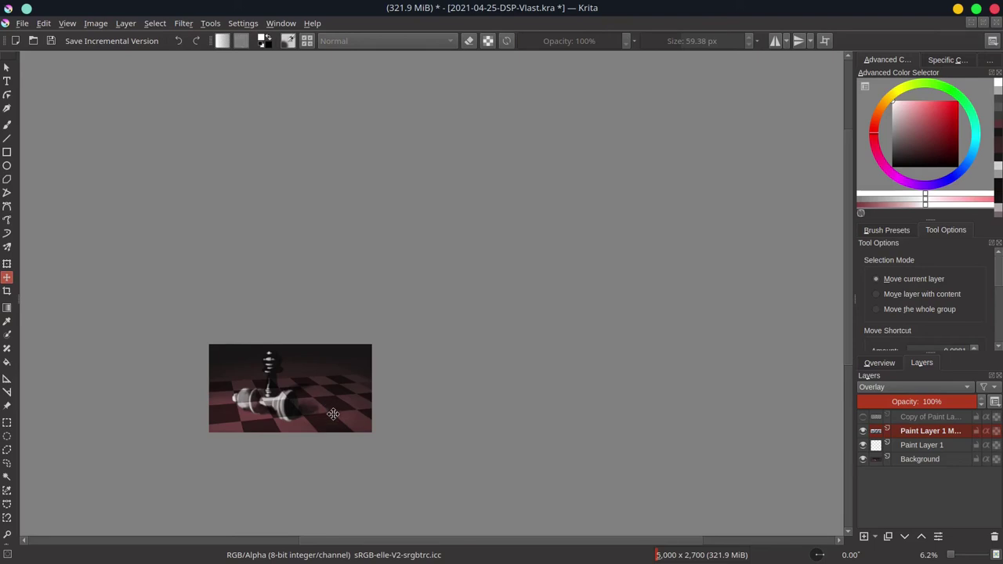
drag(333, 413, 327, 406)
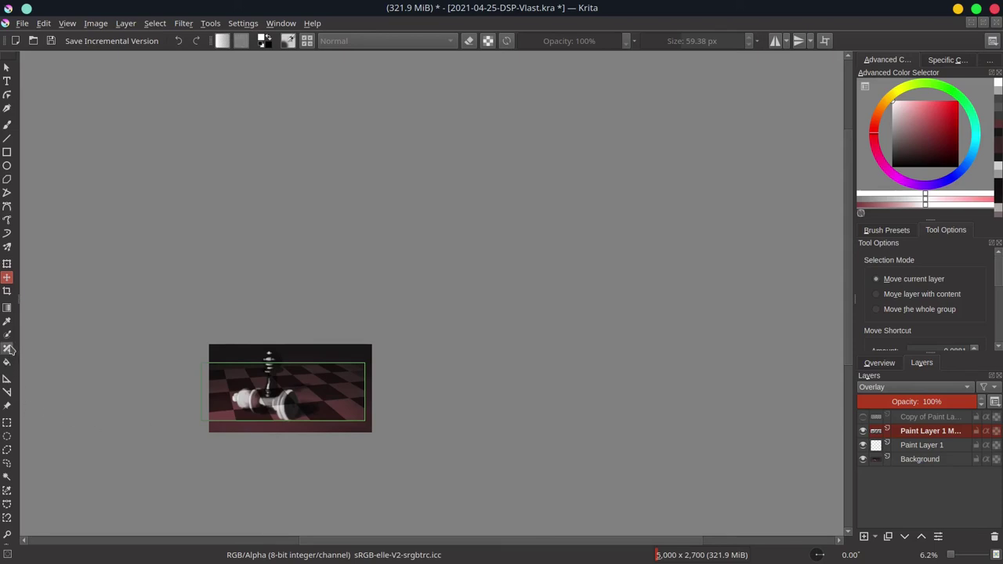
Widen the checkerboard with a perspective transform, pulling both near corners and the far right corner outward, and apply it
click(6, 265)
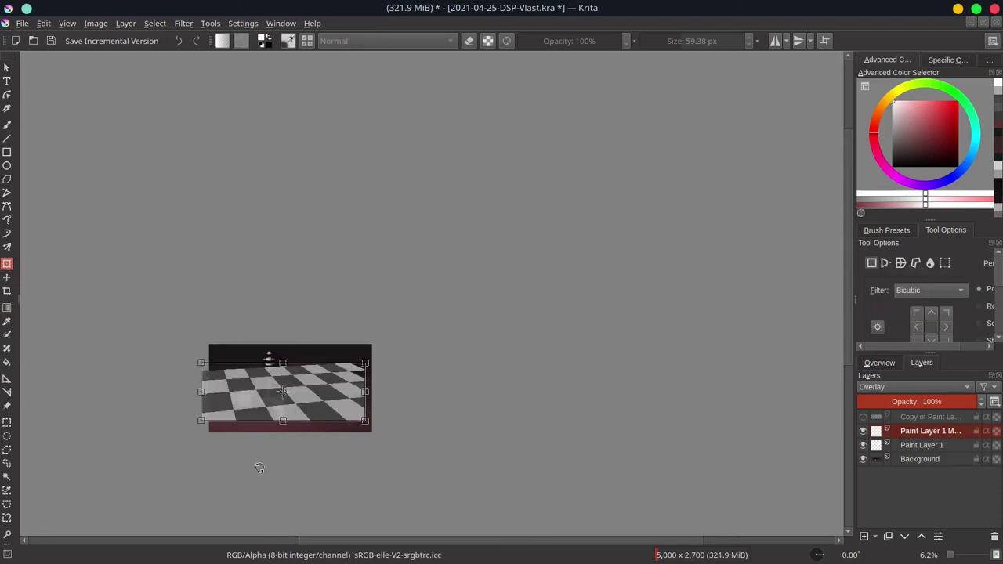
click(884, 263)
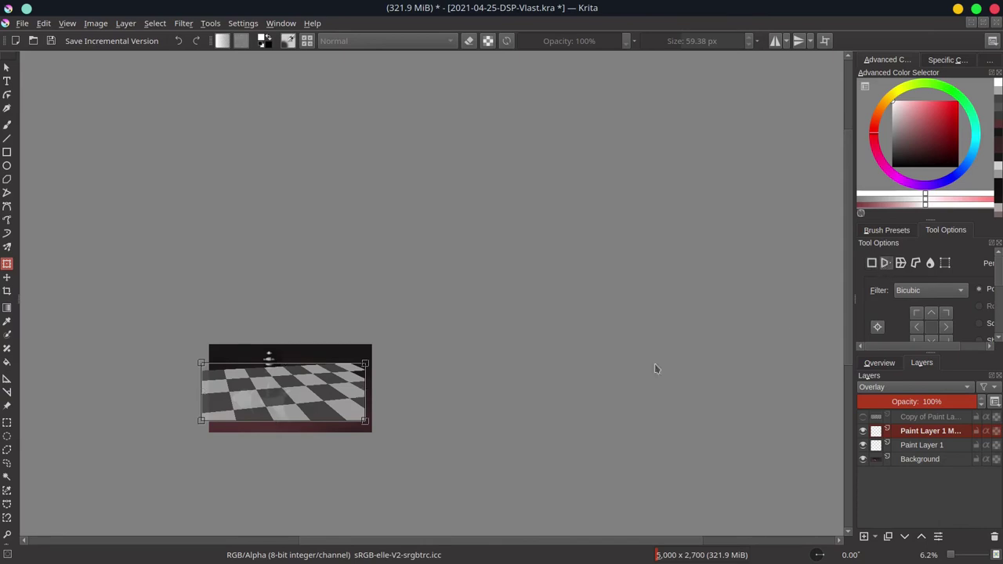
drag(201, 423, 189, 443)
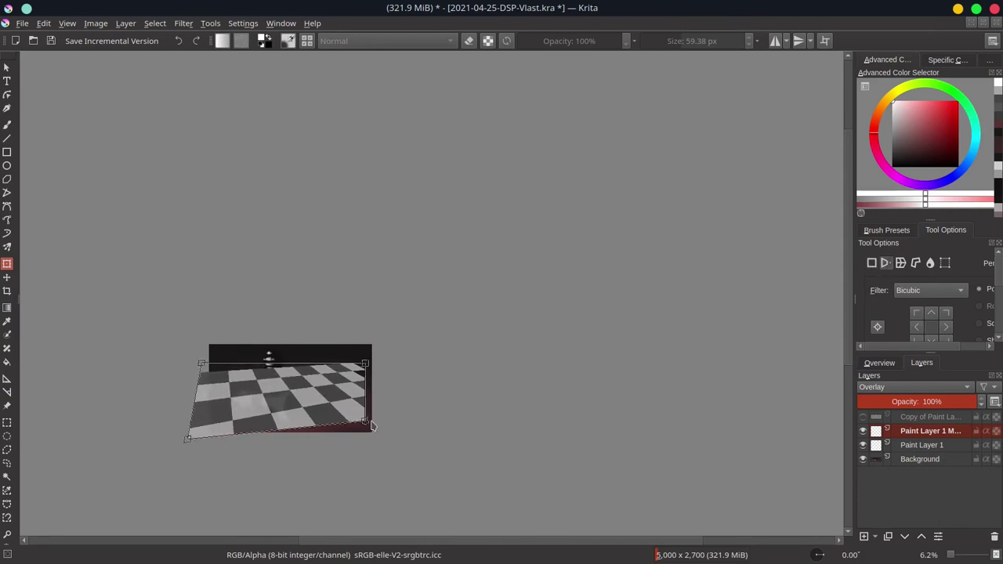
drag(371, 428, 384, 439)
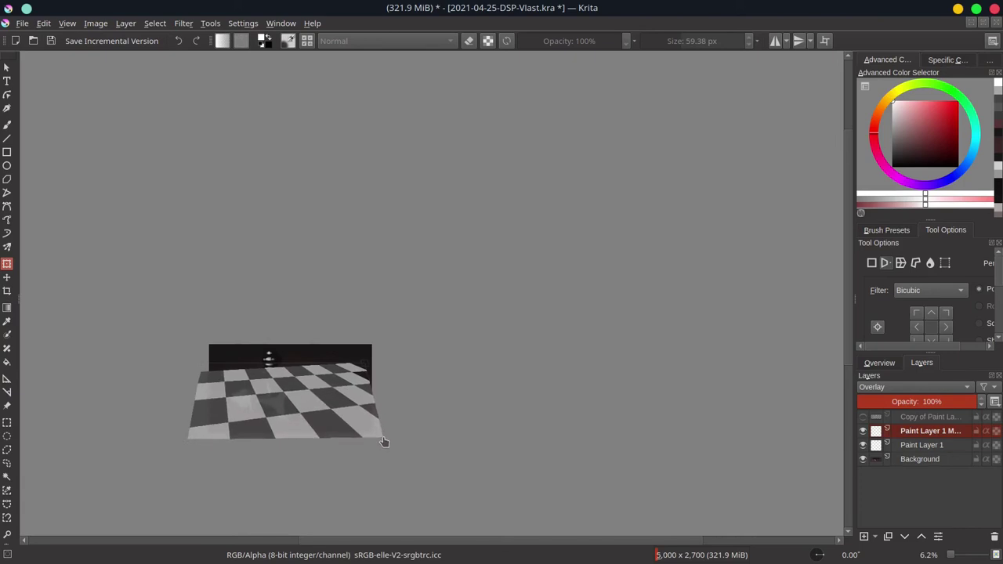
drag(365, 365, 384, 369)
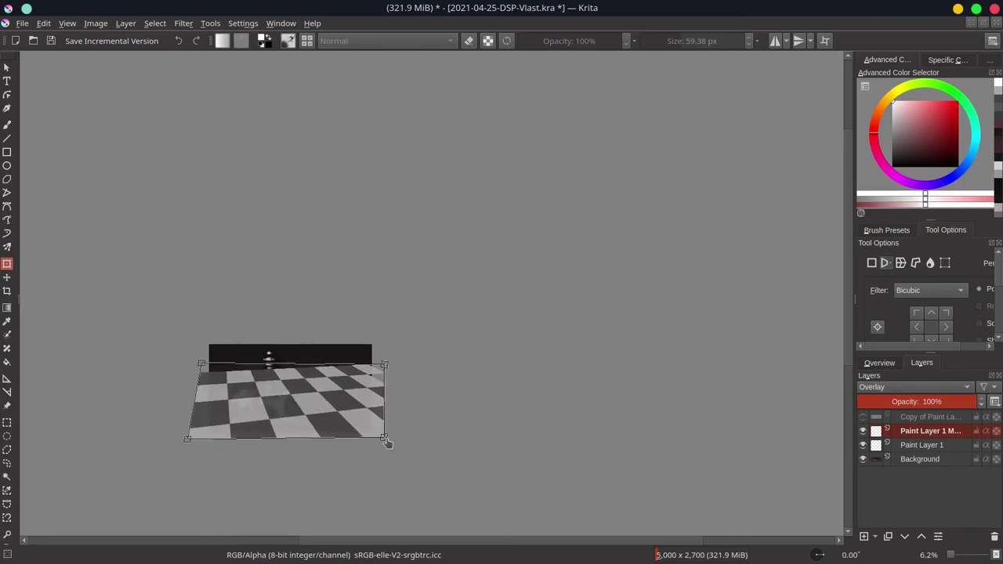
drag(385, 439, 395, 437)
key(Return)
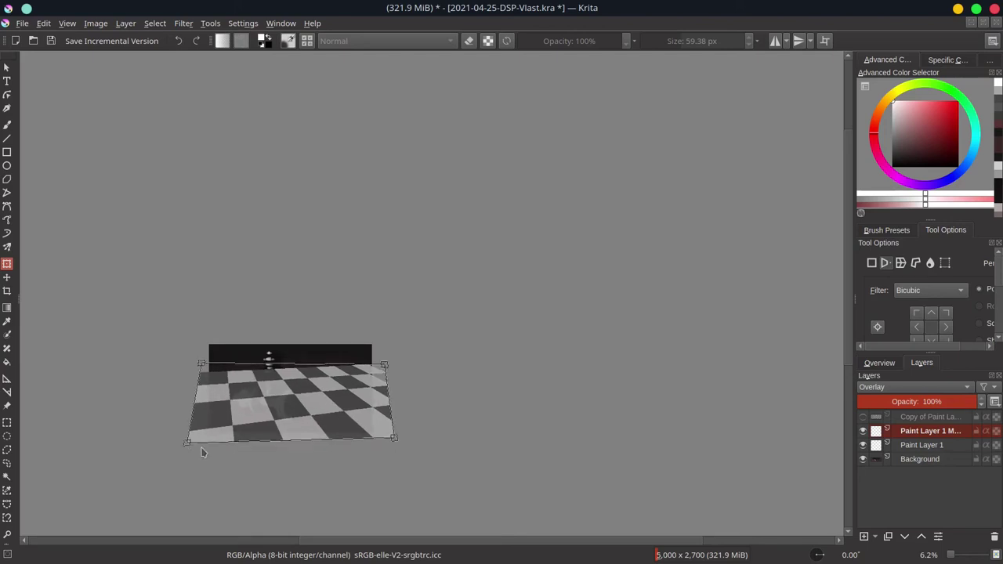
key(Return)
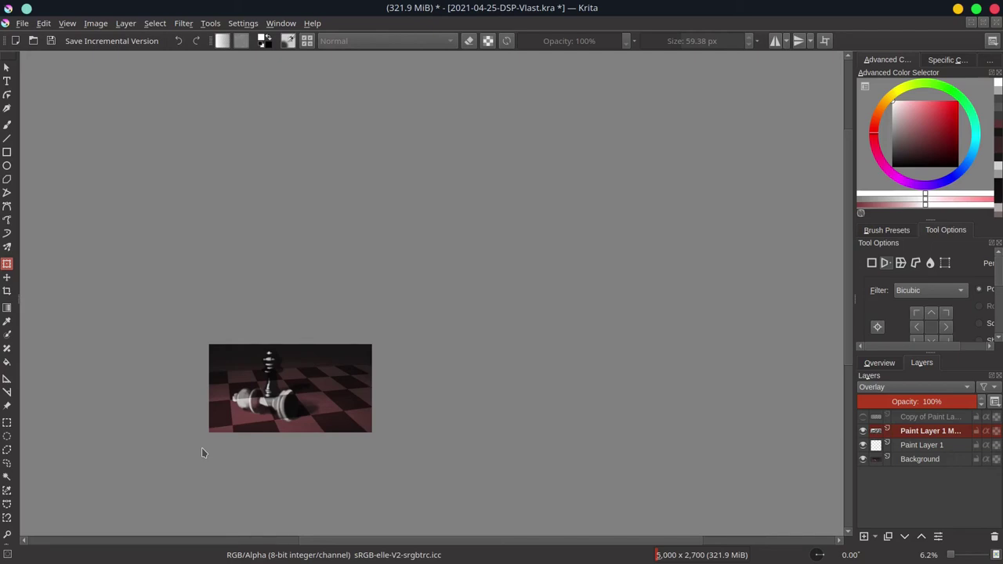
Shift the checkerboard up and left in perspective mode and spread its two near corners well beyond the canvas sides
click(320, 397)
drag(319, 397, 311, 384)
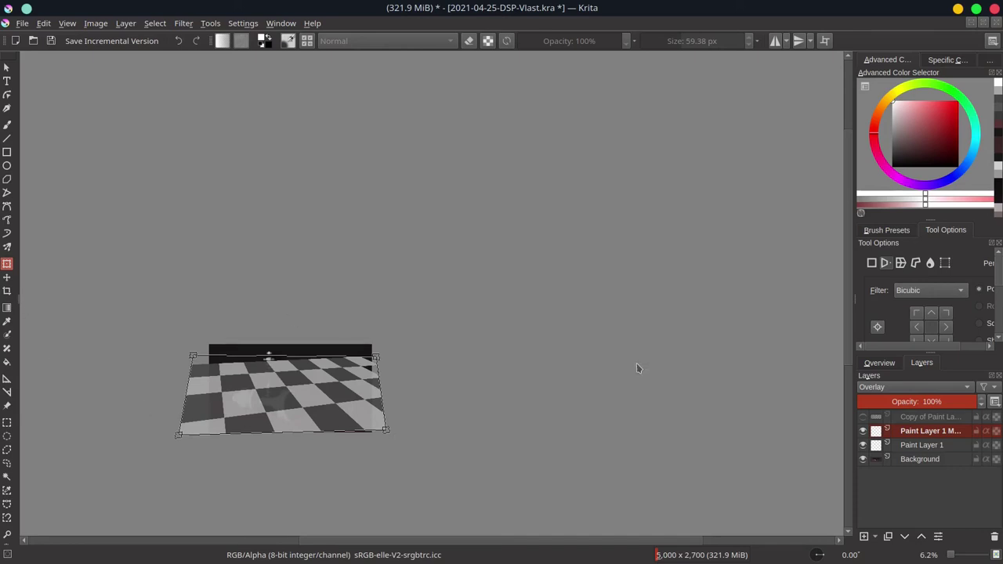
drag(178, 441, 134, 459)
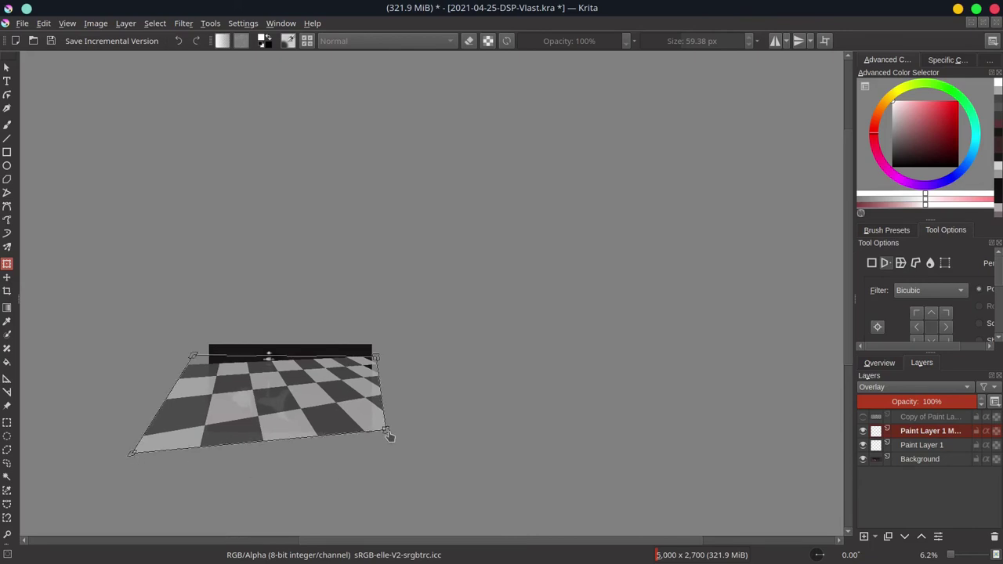
drag(391, 437, 451, 451)
drag(132, 452, 127, 454)
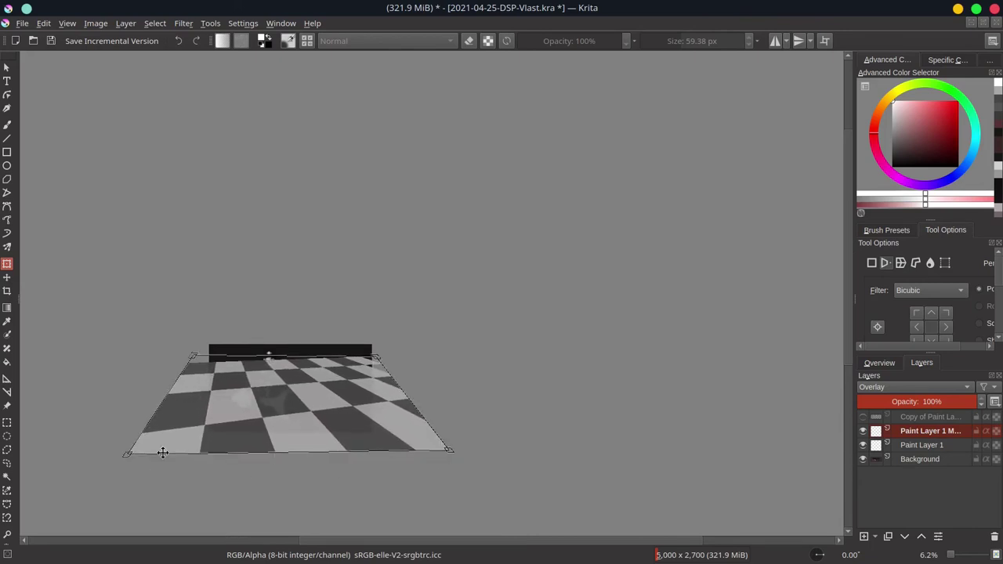
key(Return)
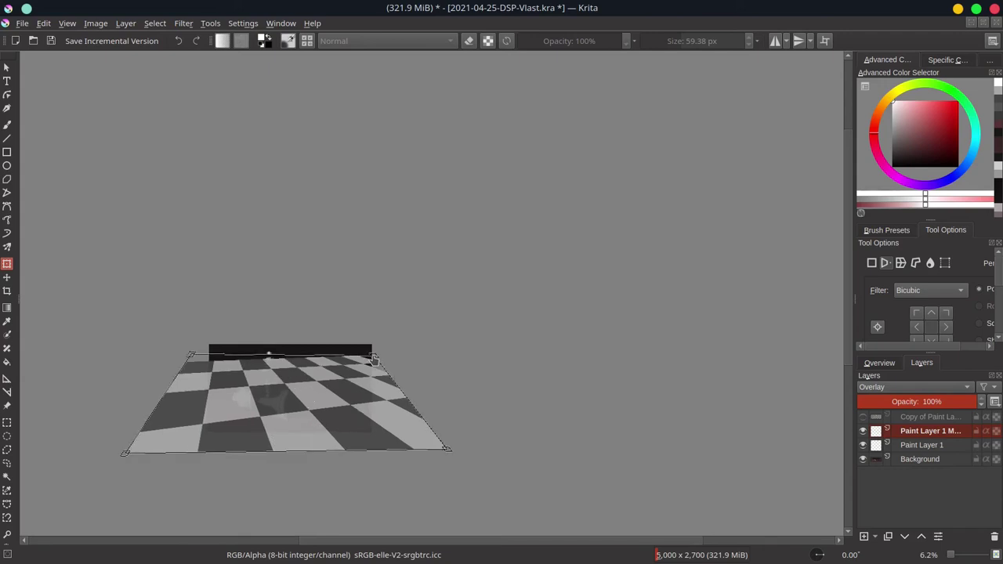
Lower the checkerboard's two far corners to flatten the perspective, nudge the board upward, and apply the transform
drag(377, 364, 381, 372)
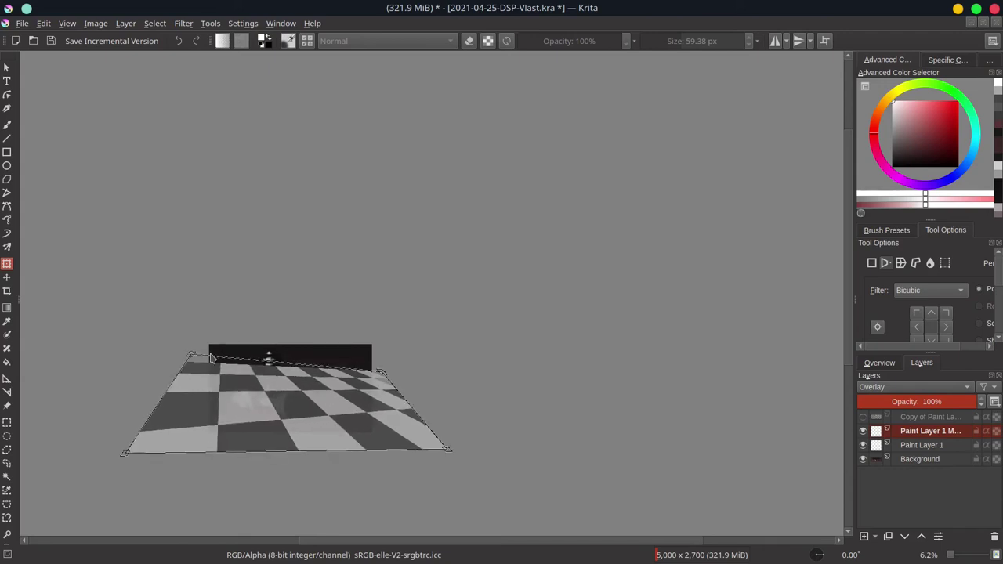
drag(192, 359, 182, 372)
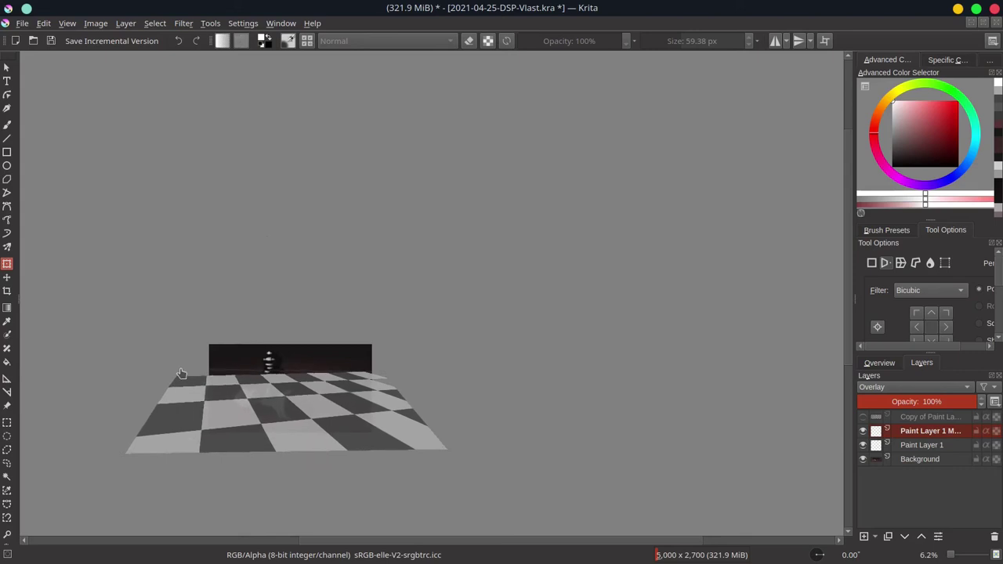
drag(303, 429, 302, 421)
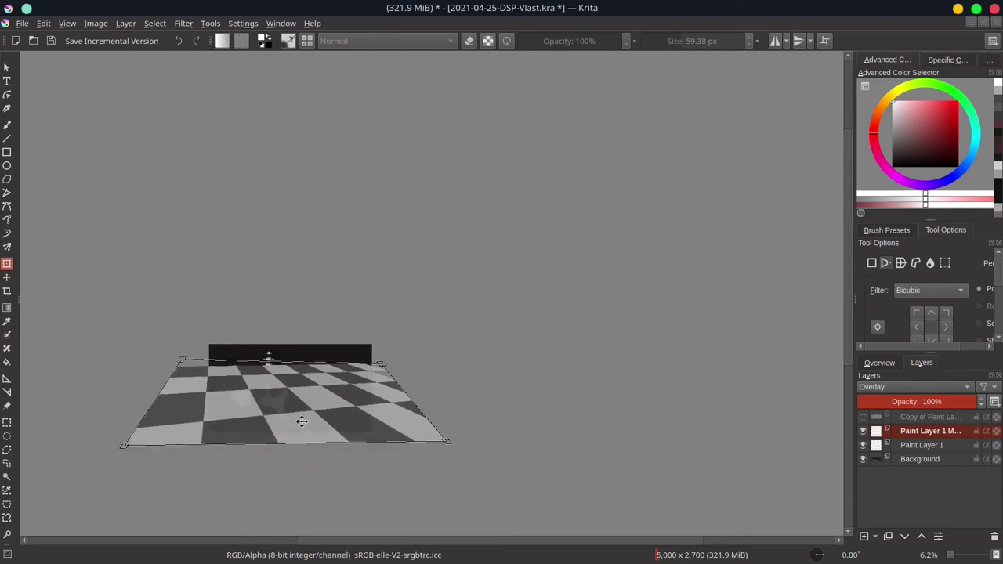
key(Return)
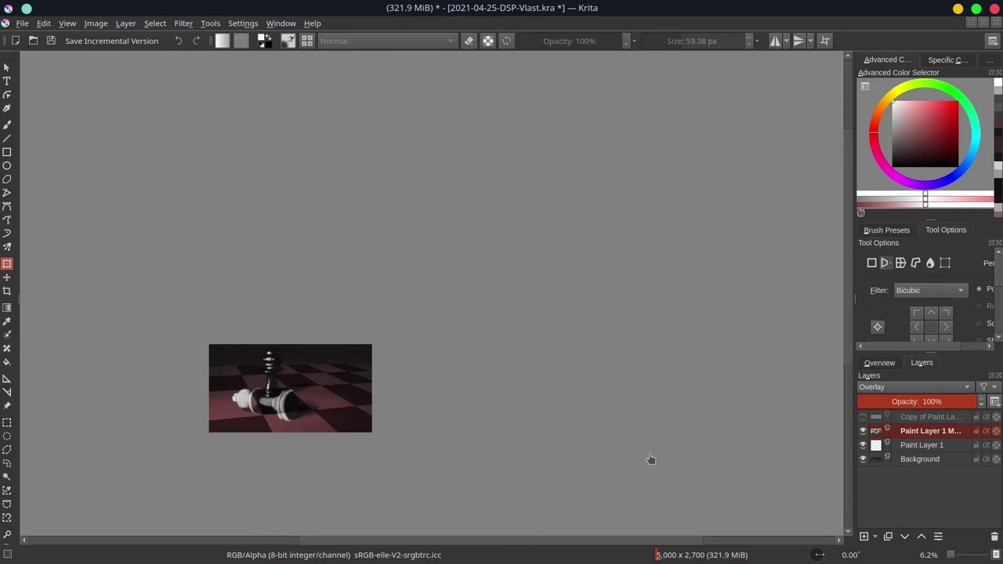
Convert Paint Layer 1 to a transparency mask on the checkerboard layer
click(950, 445)
right_click(950, 447)
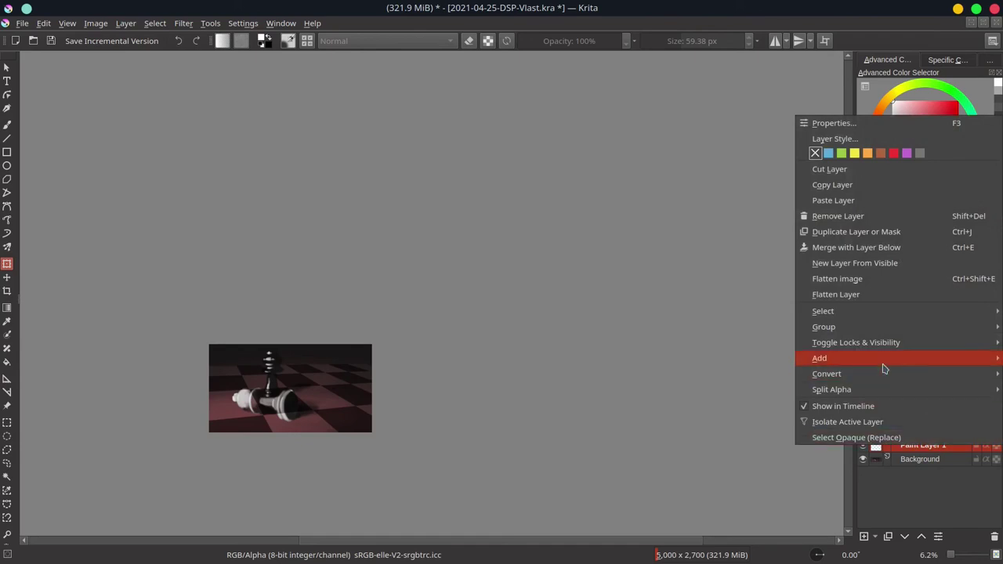
mouse_move(883, 375)
click(716, 391)
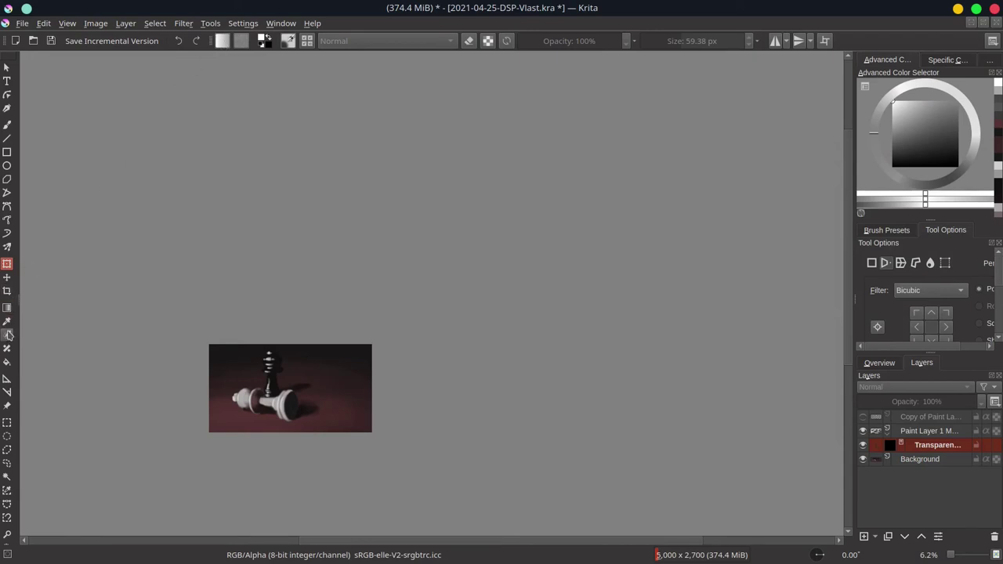
Reveal the checkerboard with a linear gradient drawn down the mask from behind the pieces towards the foreground, and save the file
click(7, 307)
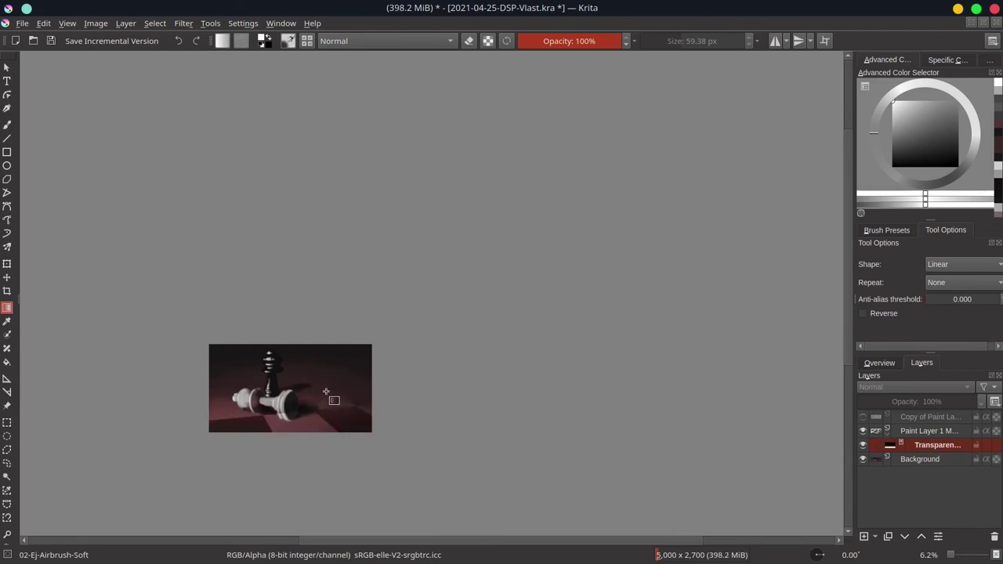
key(ctrl+z)
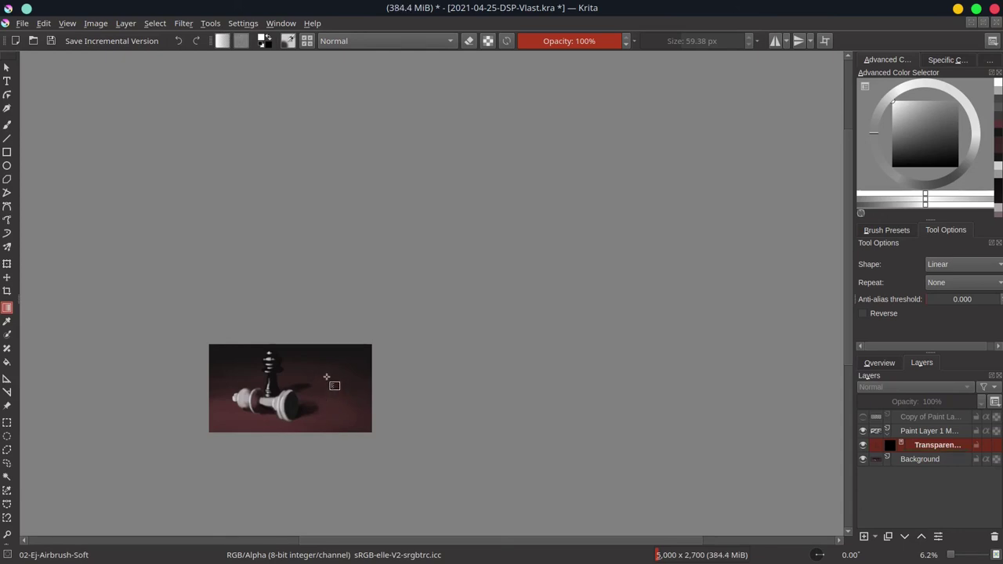
key(ctrl+shift+z)
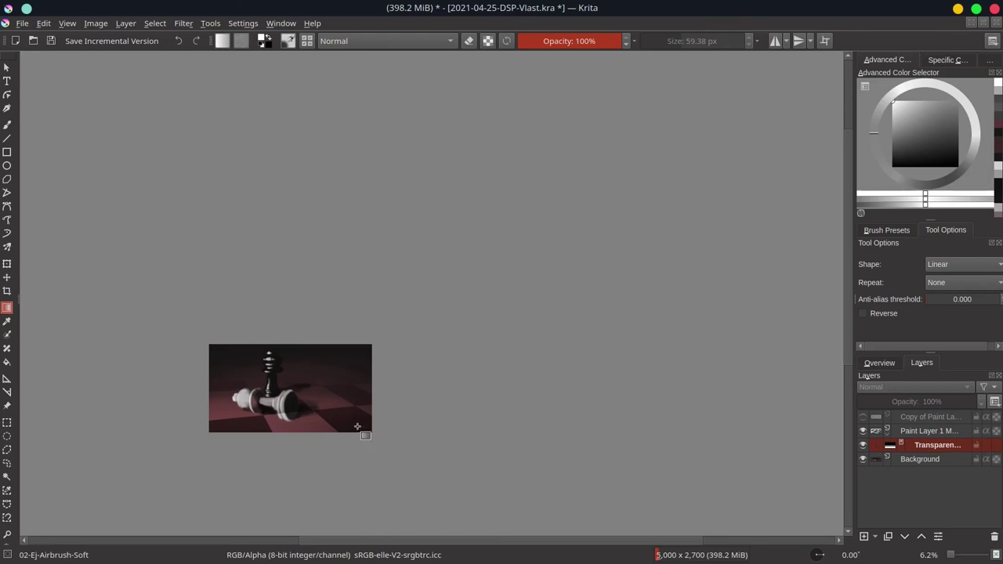
key(ctrl+z)
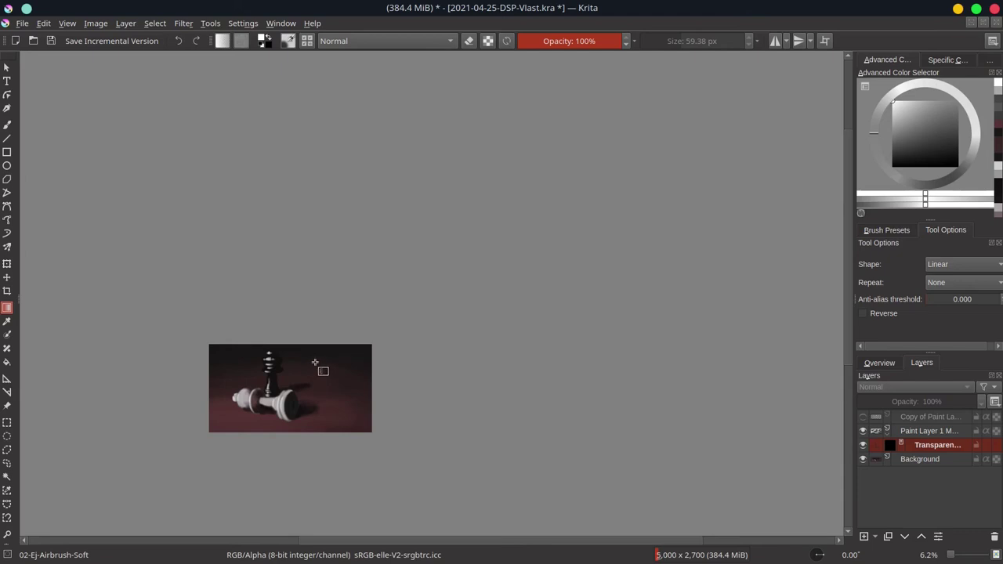
drag(320, 365, 329, 407)
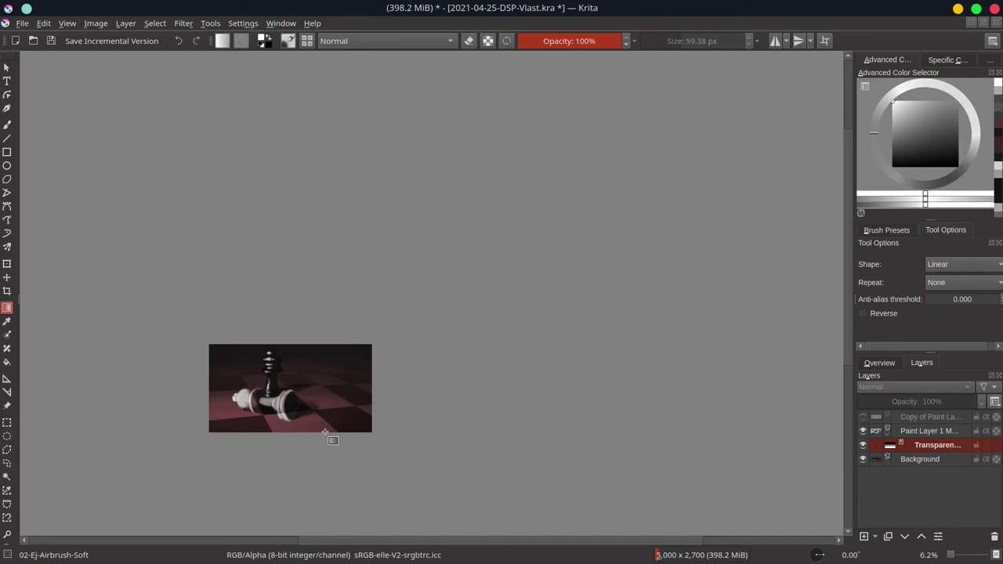
click(51, 41)
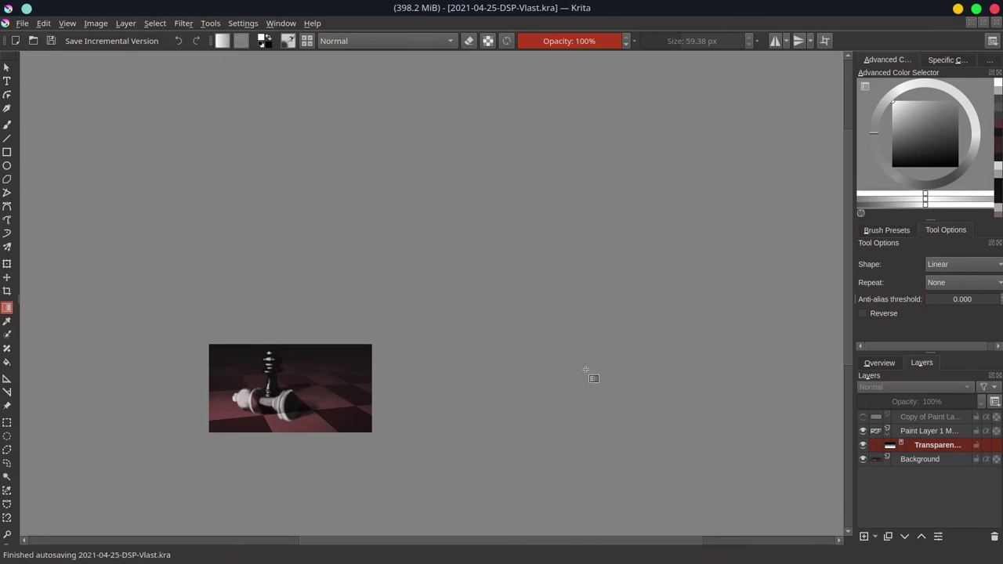
Hide the checkerboard layer and activate the Polygonal Selection tool to work on the chess pieces up close
click(863, 433)
scroll(295, 347, up, 3)
drag(299, 349, 397, 223)
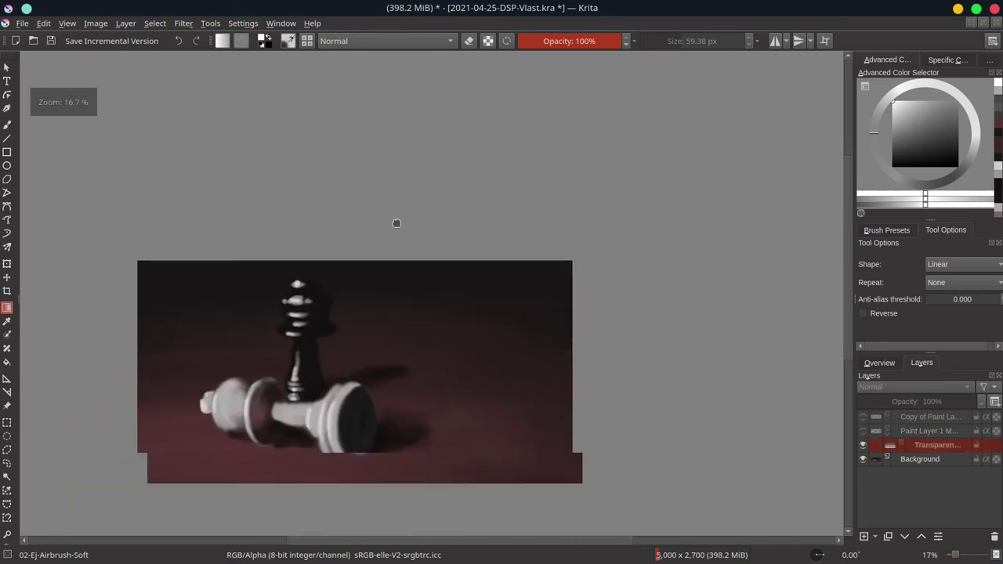
scroll(357, 367, up, 1)
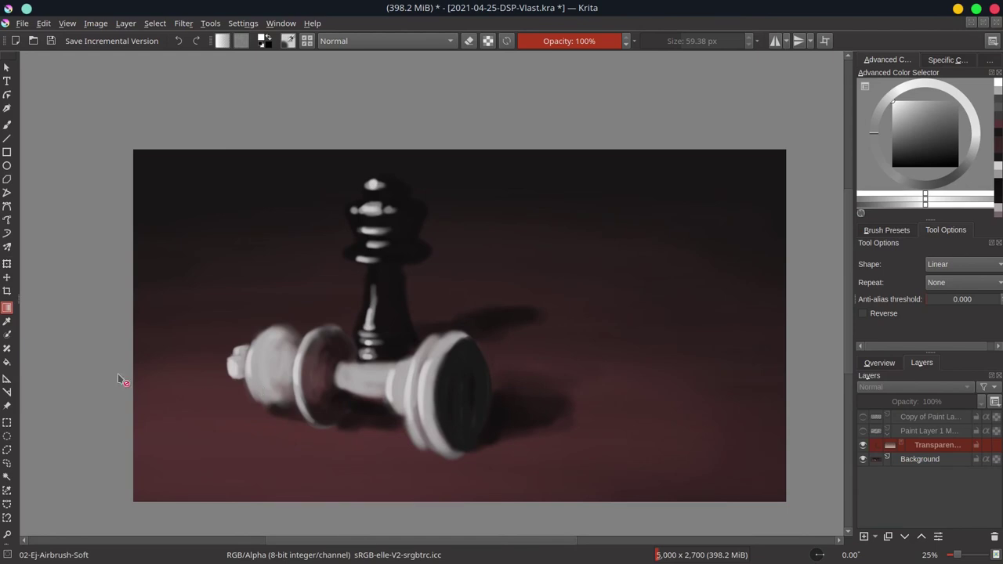
click(6, 450)
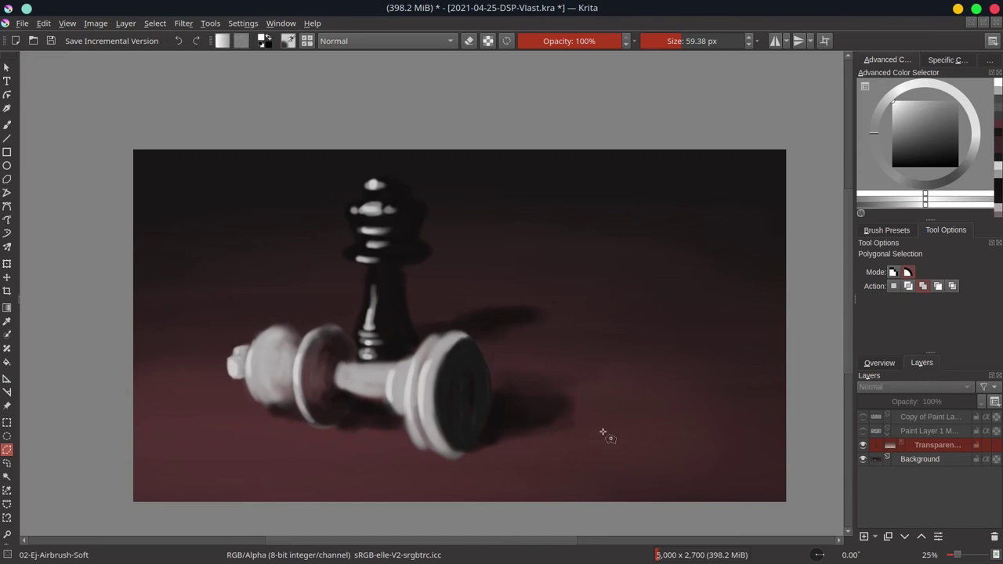
Outline the fallen white piece and the standing black piece together with one closed polygonal selection
click(228, 358)
click(243, 378)
click(253, 403)
click(266, 411)
click(293, 407)
click(312, 425)
click(337, 425)
click(356, 398)
click(390, 404)
click(407, 438)
click(419, 450)
click(430, 451)
click(459, 460)
click(471, 451)
click(492, 401)
click(492, 368)
click(472, 338)
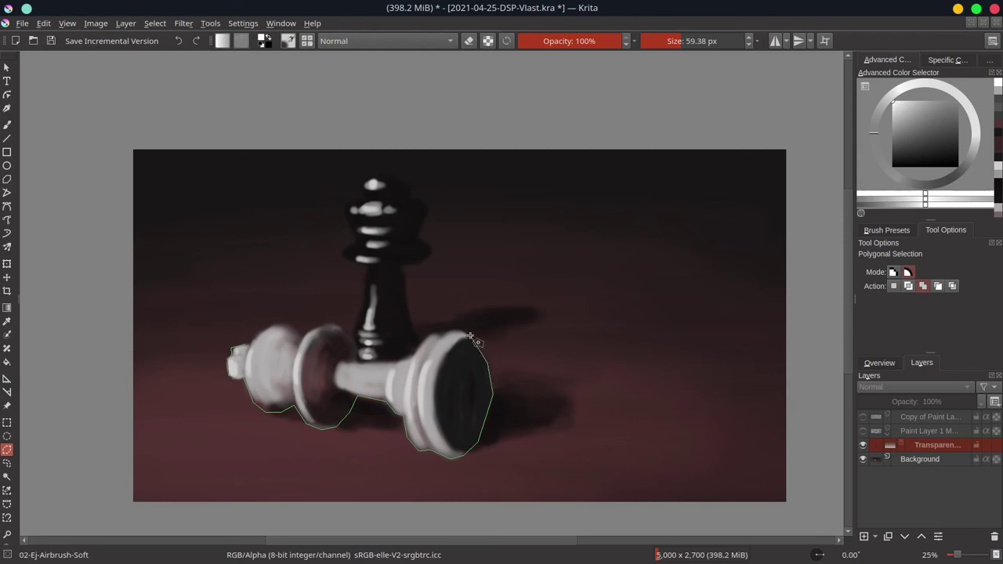
click(421, 339)
click(403, 265)
click(424, 263)
click(435, 251)
click(434, 251)
click(423, 232)
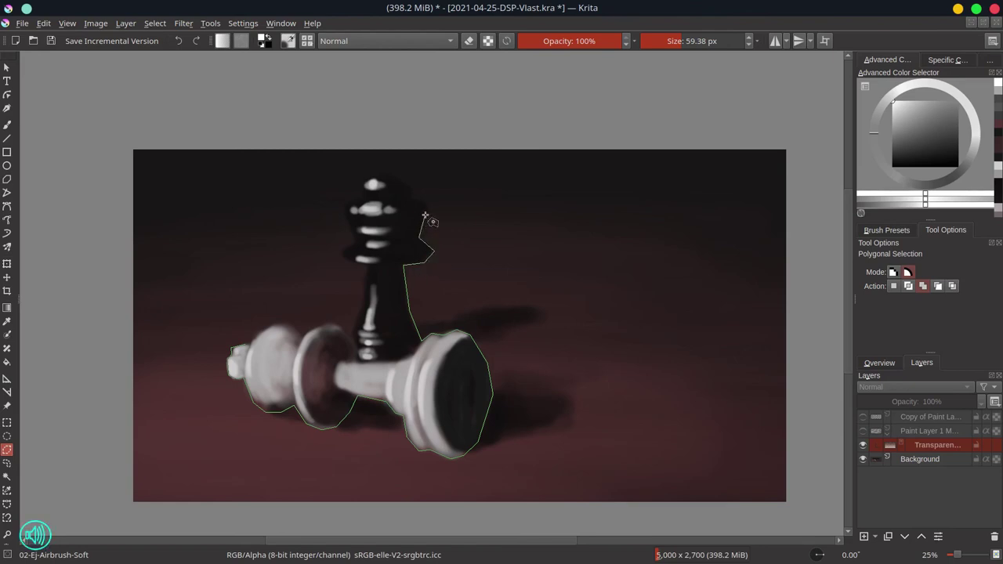
click(428, 208)
click(410, 185)
click(389, 175)
click(369, 178)
click(362, 185)
click(344, 205)
click(343, 258)
click(367, 265)
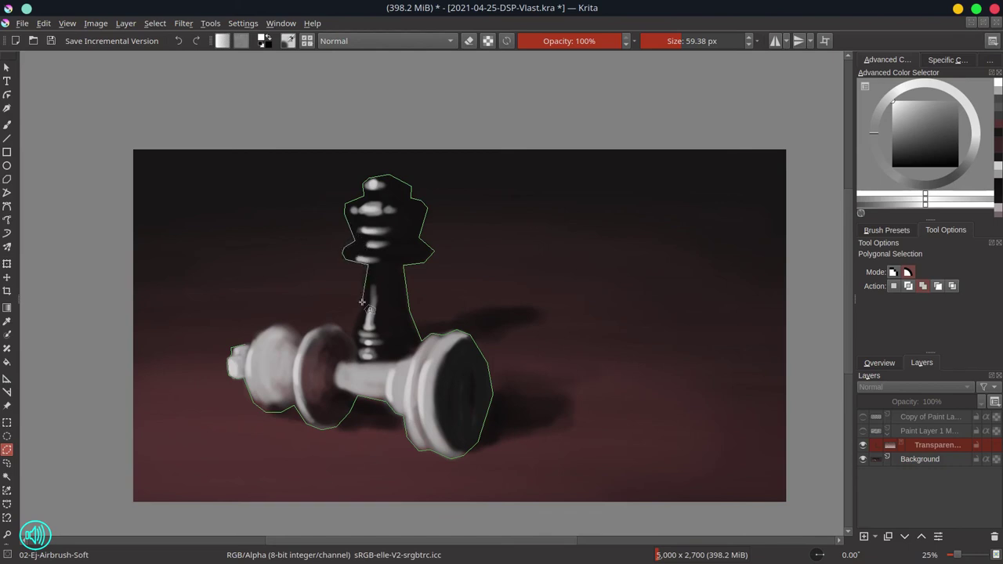
click(356, 327)
click(328, 324)
click(321, 325)
click(308, 331)
click(285, 324)
click(270, 327)
click(274, 412)
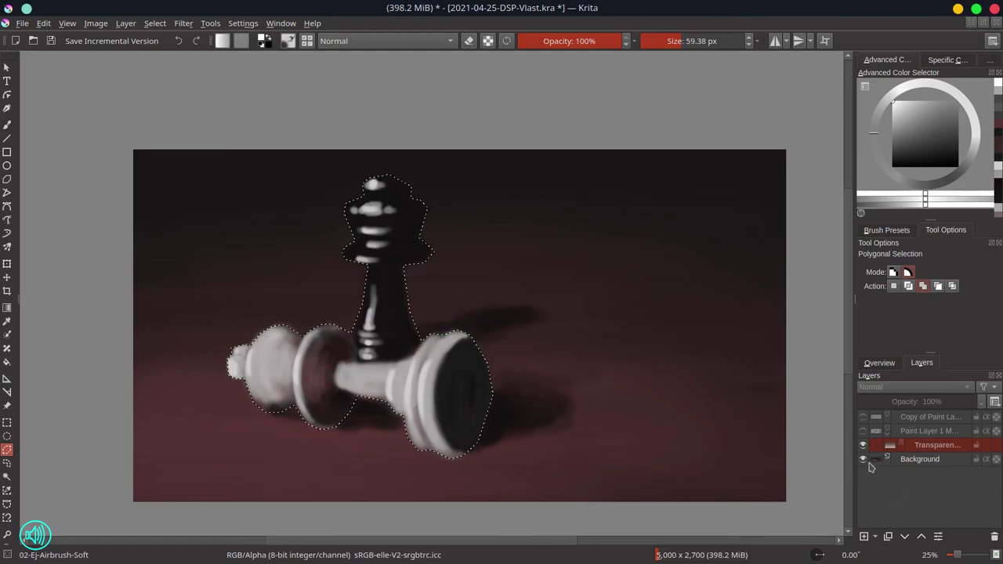
Show the checkerboard layer and flood-fill the selected pieces with black on its transparency mask
click(863, 431)
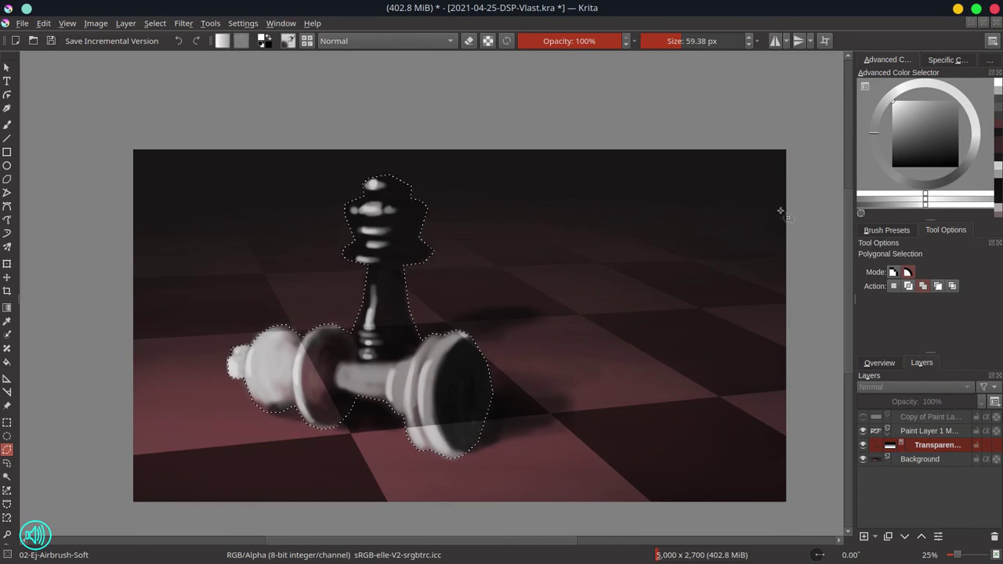
click(6, 362)
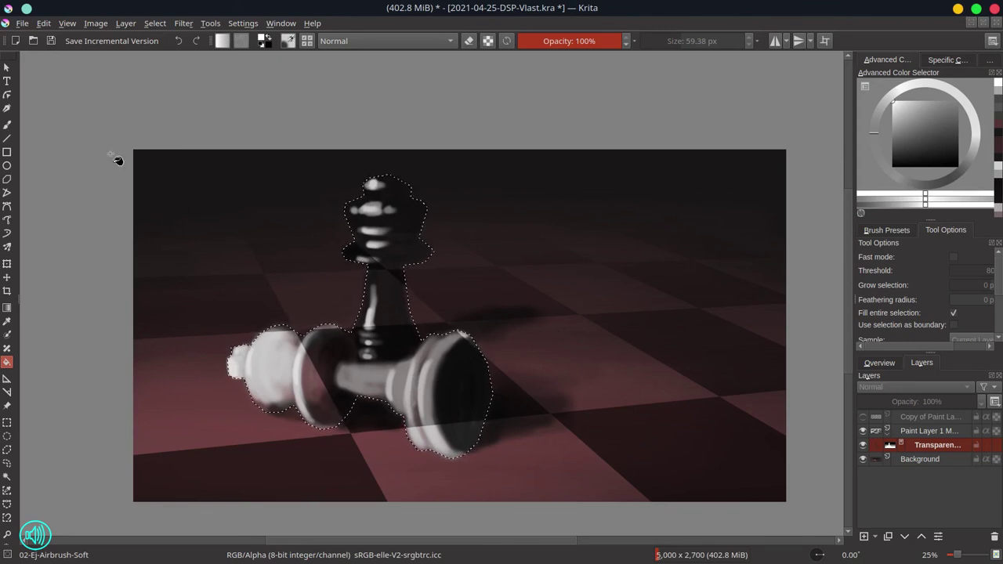
click(44, 22)
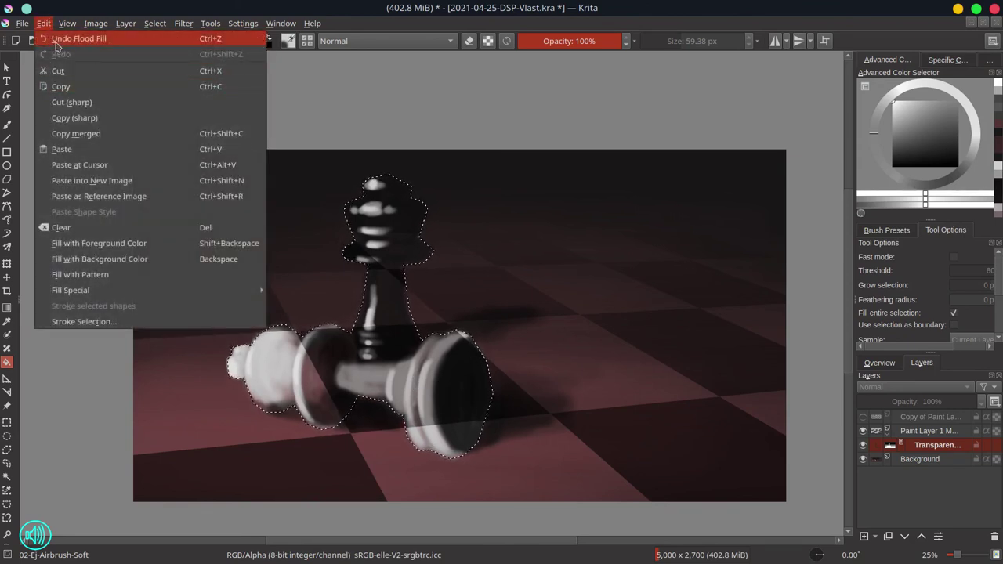
click(56, 42)
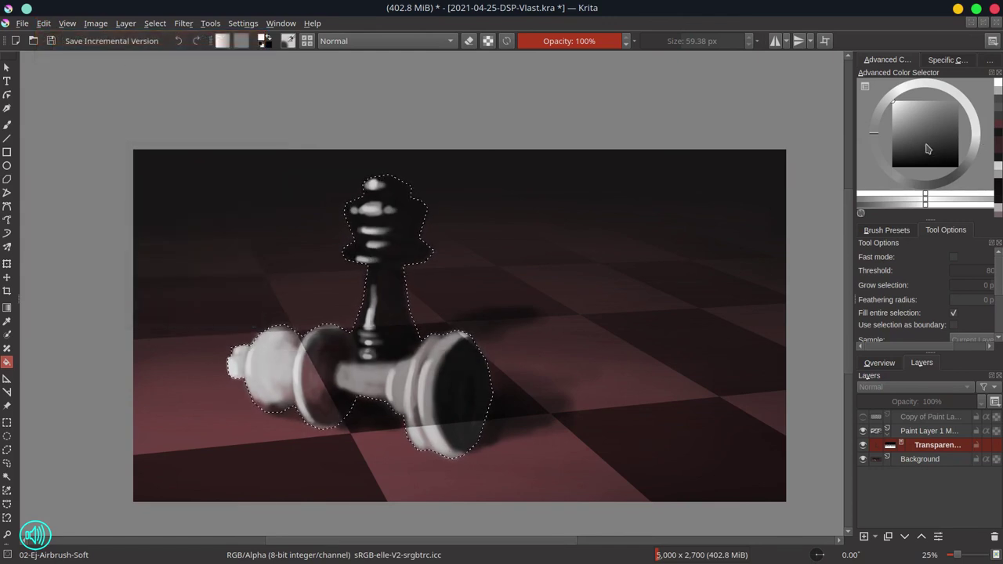
click(346, 379)
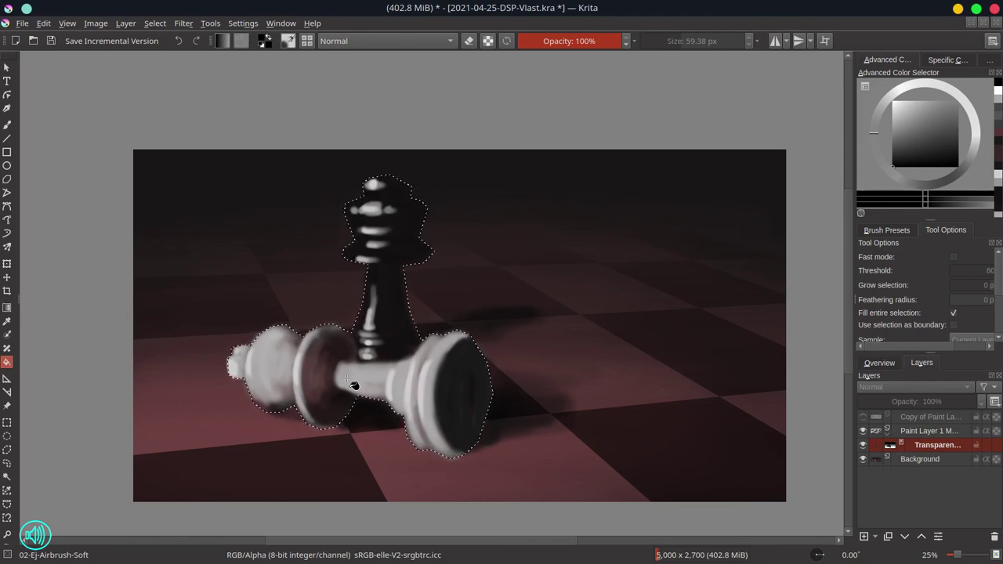
Check the whole picture at a small size and clear the selection around the pieces
key(minus)
key(minus)
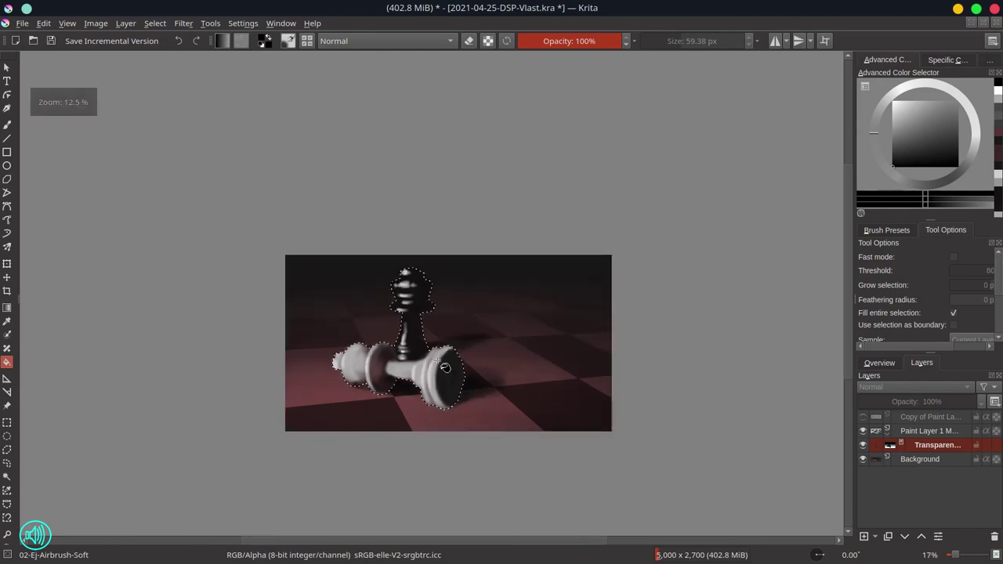
click(879, 363)
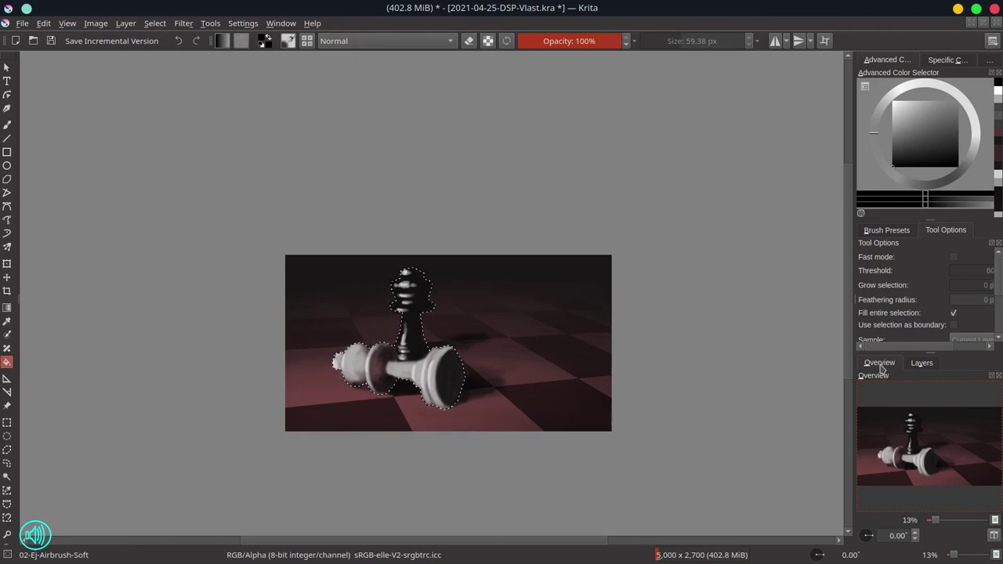
click(156, 24)
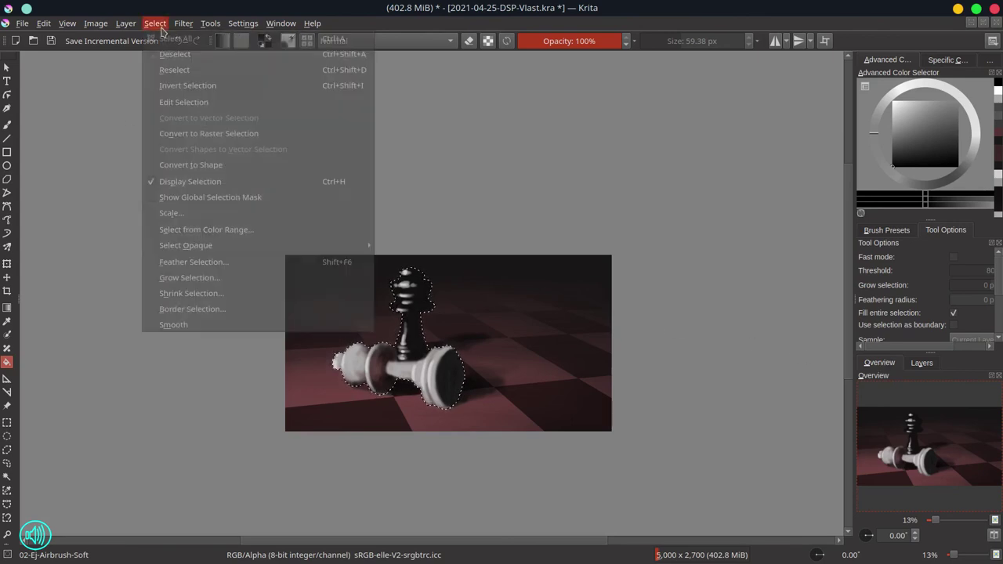
click(165, 56)
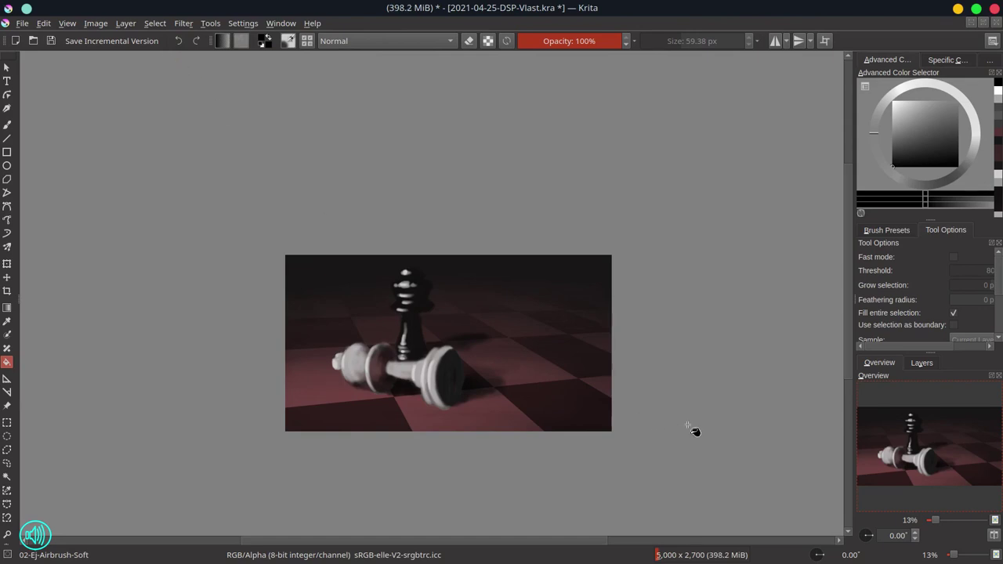
Add a new paint layer directly above the checkerboard layer and save the file
click(922, 363)
click(917, 432)
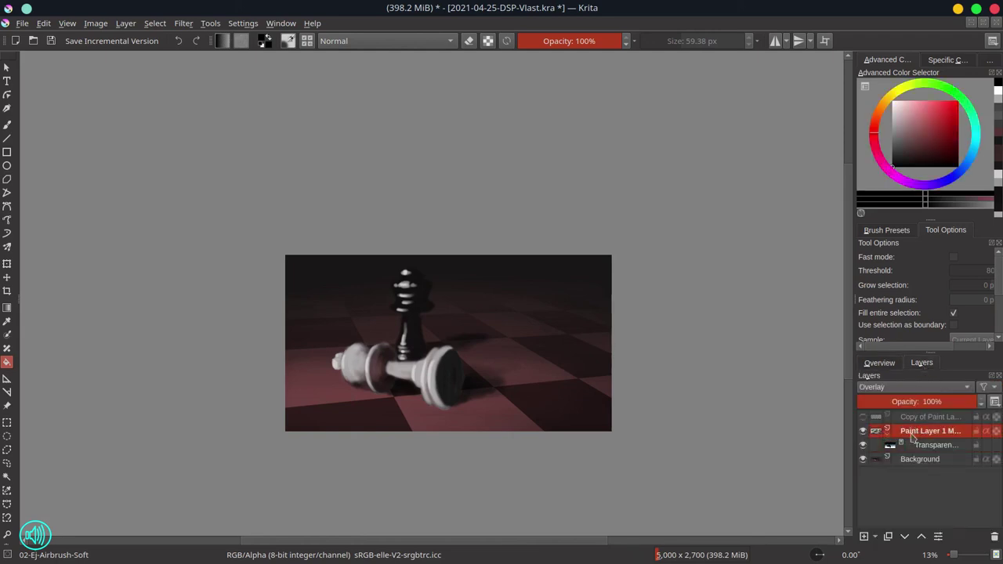
click(863, 536)
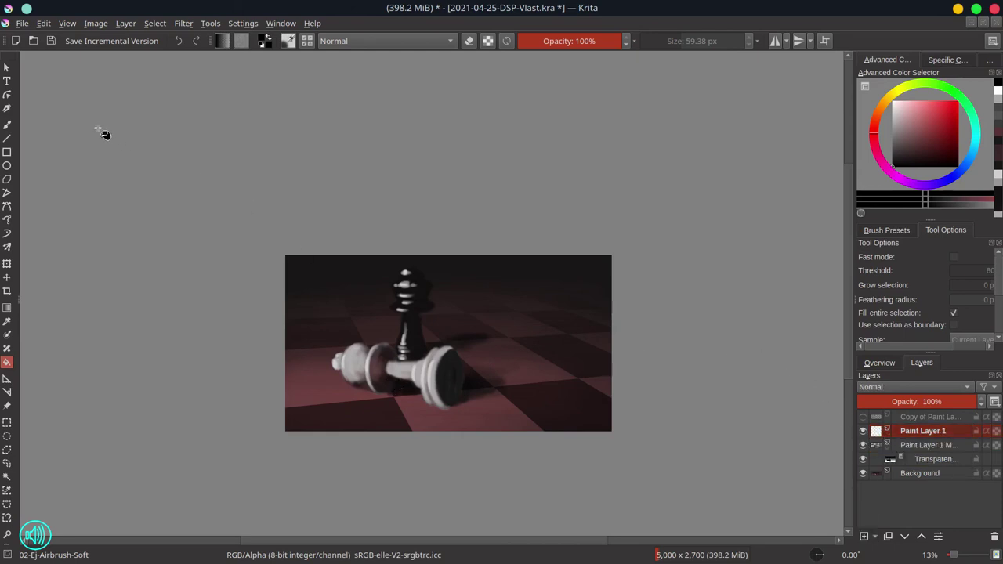
click(51, 40)
Repaint the upper edge of the fallen piece's collar with the soft airbrush at about 38 px in sampled grey
click(894, 231)
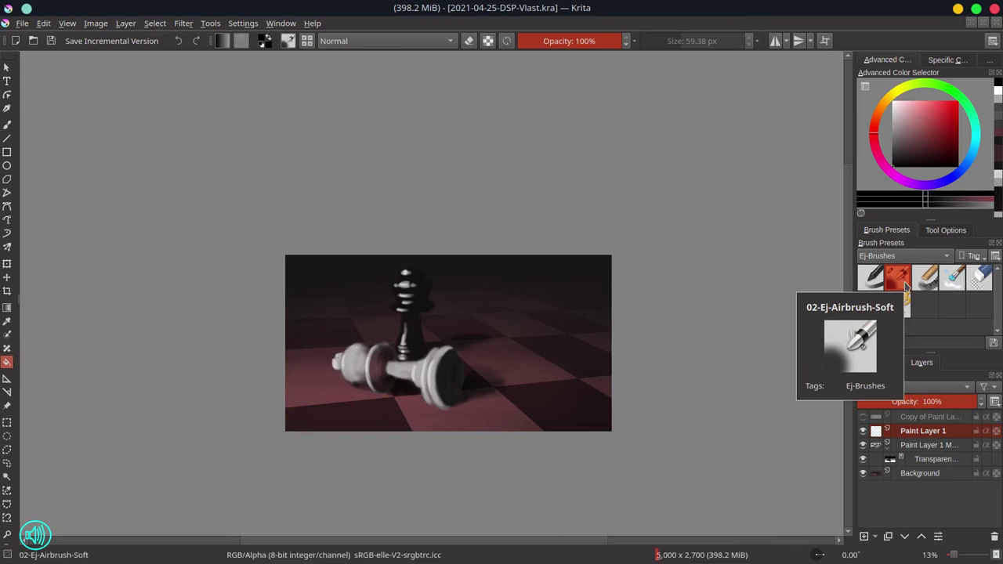
key(b)
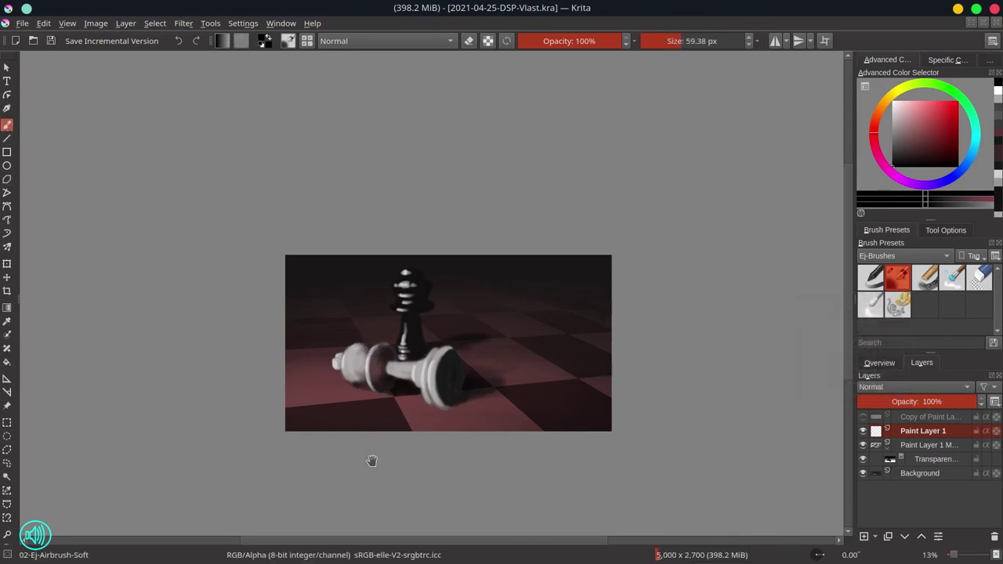
scroll(384, 451, up, 3)
ctrl+click(363, 339)
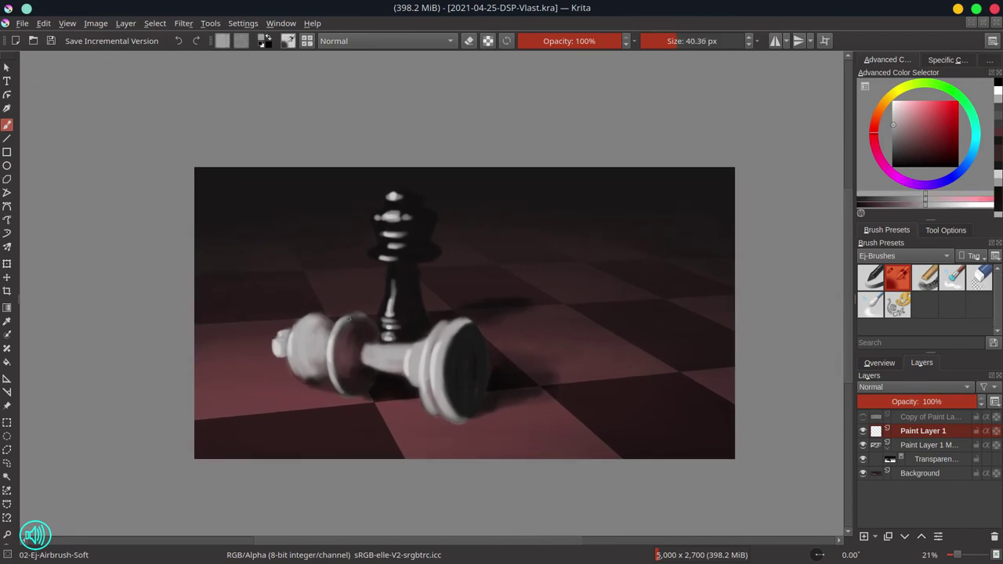
ctrl+click(343, 320)
drag(342, 319, 359, 315)
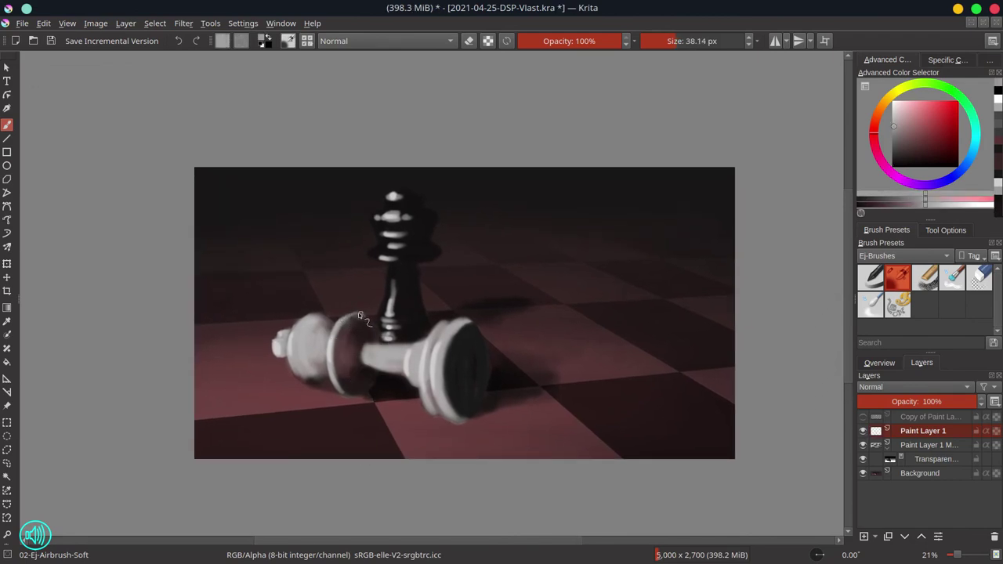
Touch up the upper and lower edges of the fallen piece's rounded head with greys sampled from it
ctrl+click(302, 325)
drag(295, 328, 306, 317)
ctrl+click(299, 371)
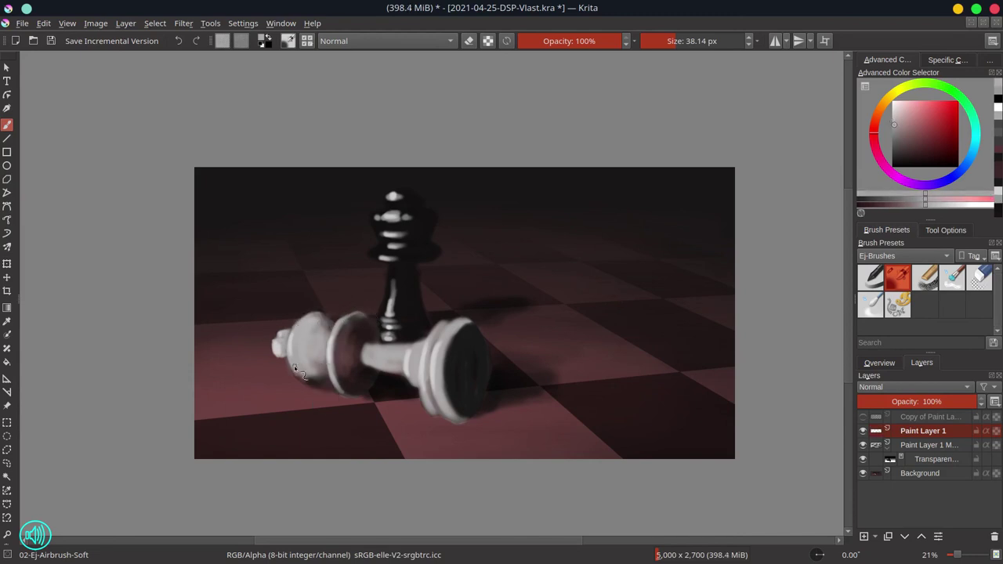
drag(300, 371, 293, 368)
ctrl+click(298, 350)
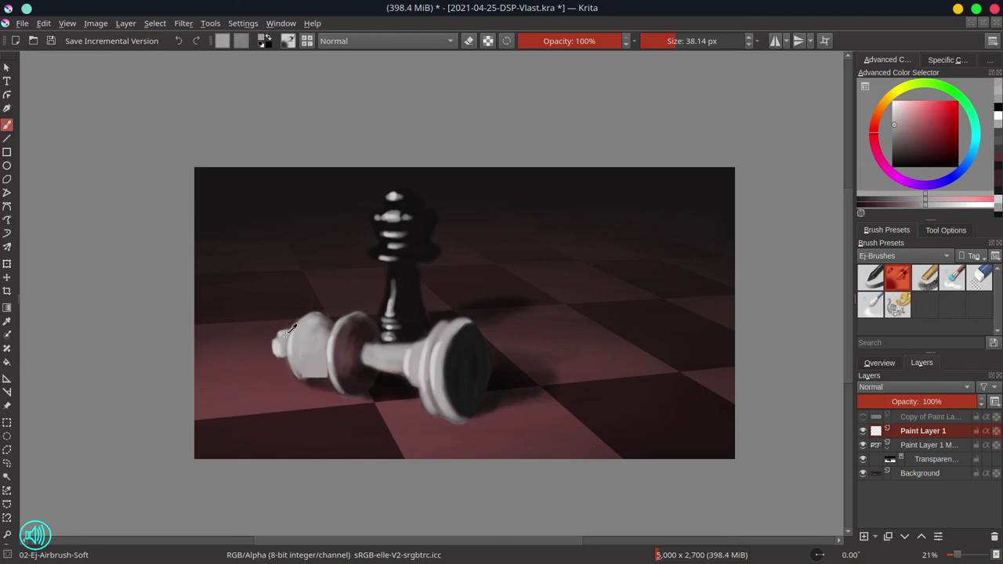
drag(285, 324, 287, 331)
Refine the light outer rim of the fallen piece's collar with sampled greys, enlarging the brush to about 45 px
ctrl+click(336, 377)
mouse_move(332, 367)
mouse_down()
mouse_move(337, 384)
mouse_move(335, 357)
mouse_up()
ctrl+click(334, 351)
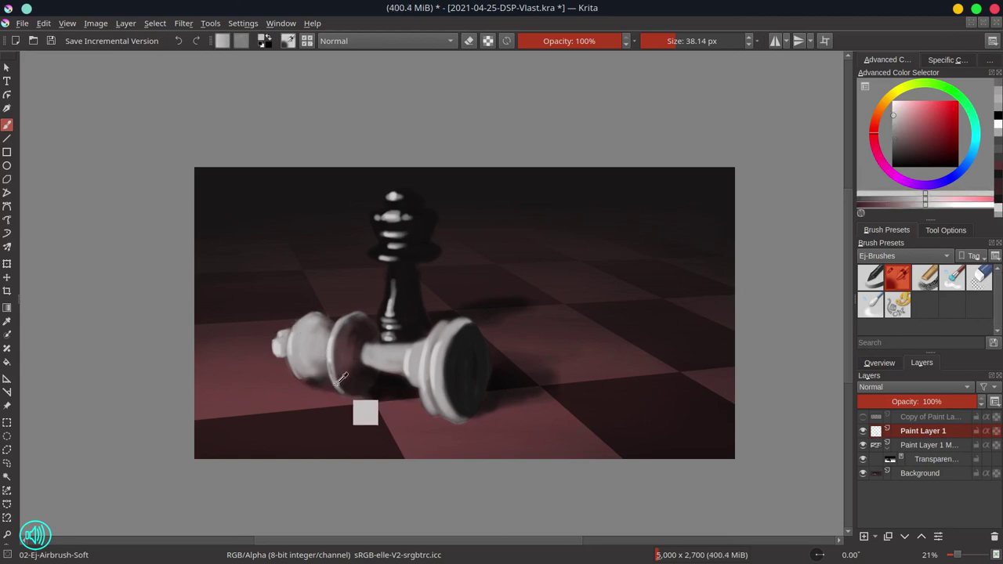
ctrl+click(340, 377)
key(])
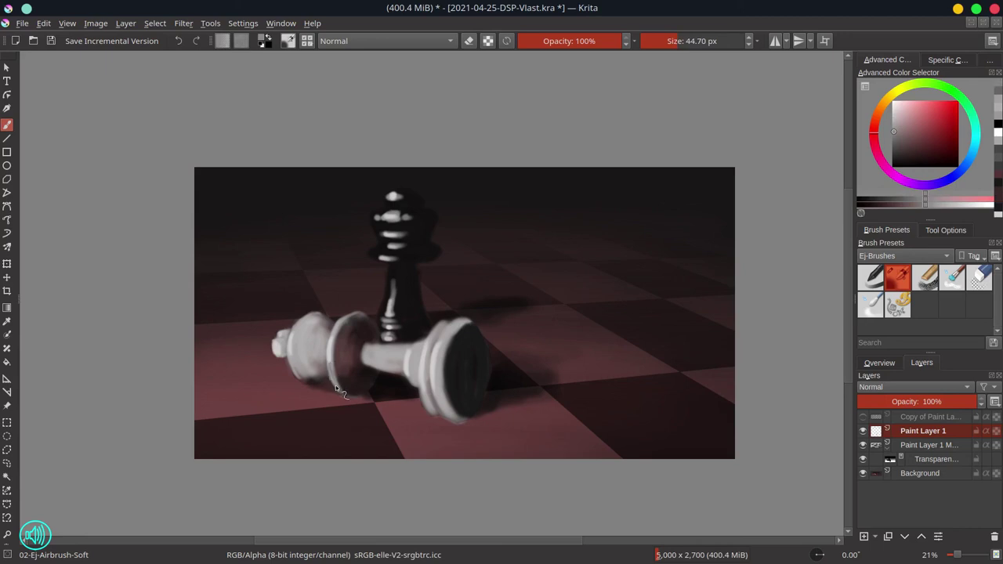
ctrl+click(339, 376)
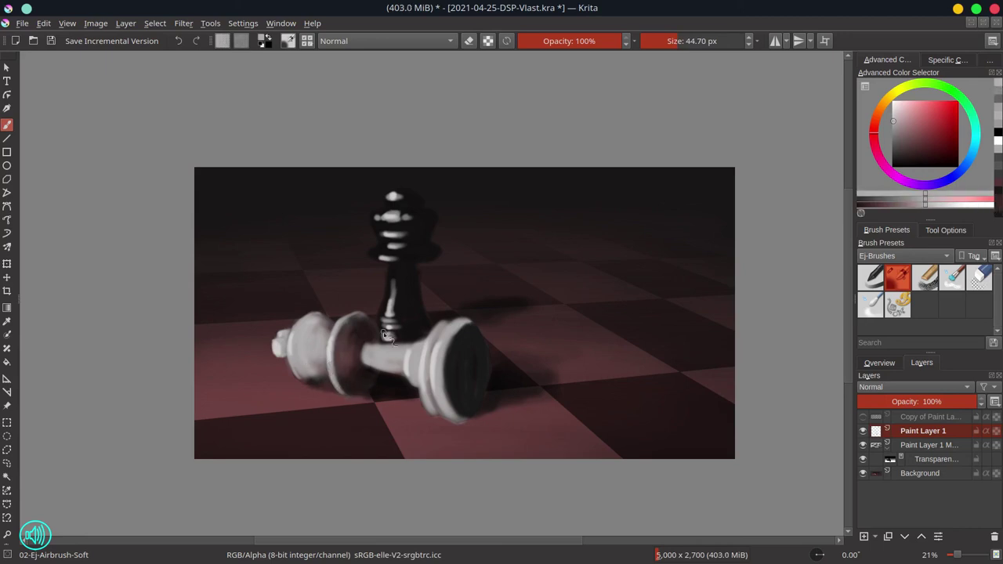
Clean up the upper edge of the fallen piece's stem up to its base with sampled light grey
ctrl+click(369, 350)
drag(377, 347, 421, 340)
ctrl+click(423, 342)
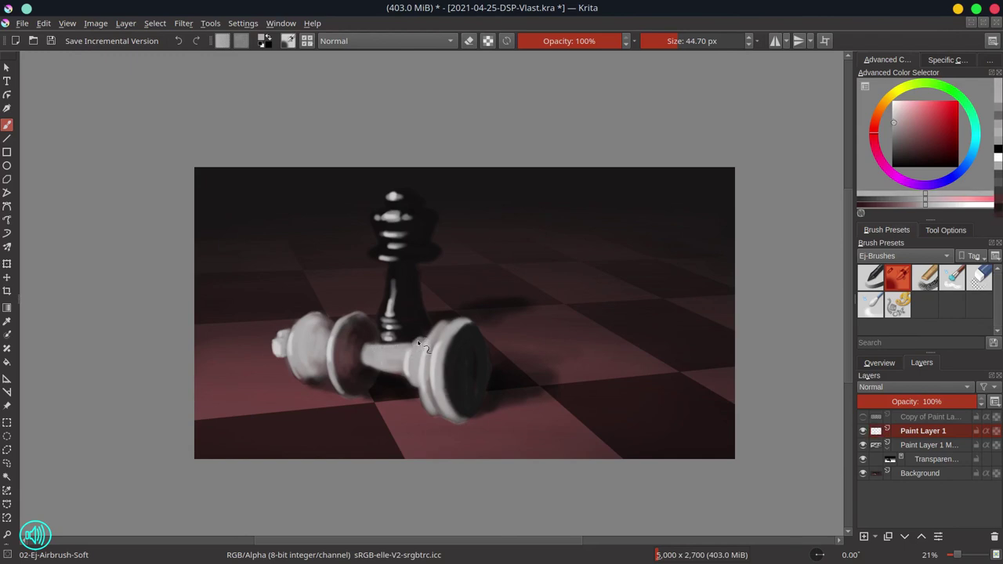
Darken the gaps beneath the fallen piece's stem and beside the black piece's foot with sampled near-black, enlarging the brush to about 47 px
ctrl+click(392, 377)
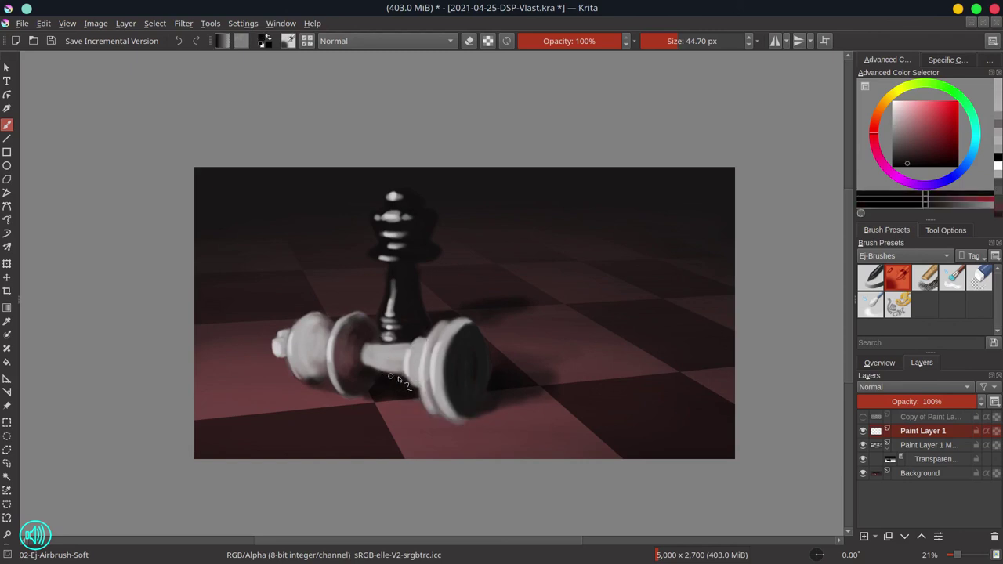
ctrl+click(378, 377)
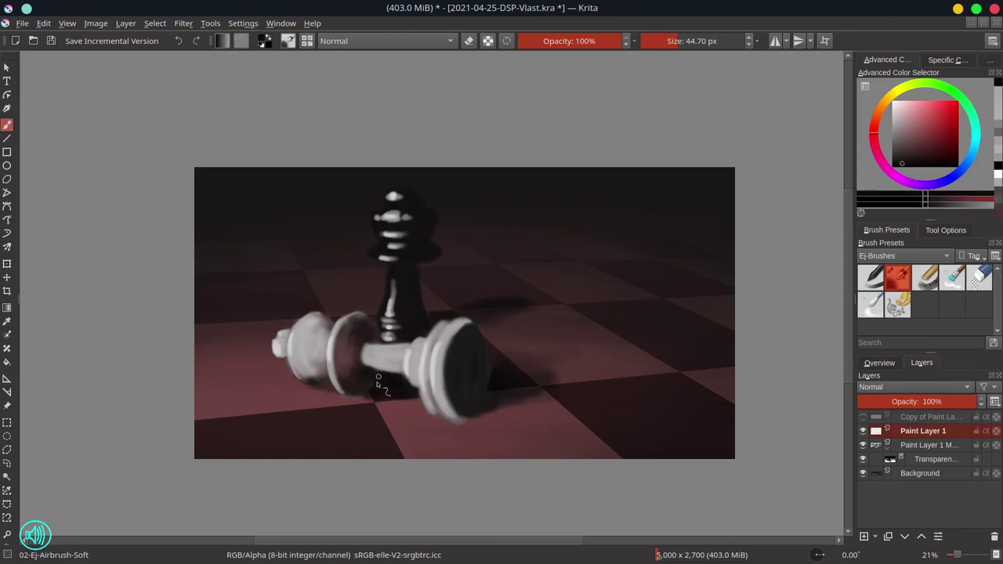
drag(379, 377, 373, 384)
ctrl+click(425, 327)
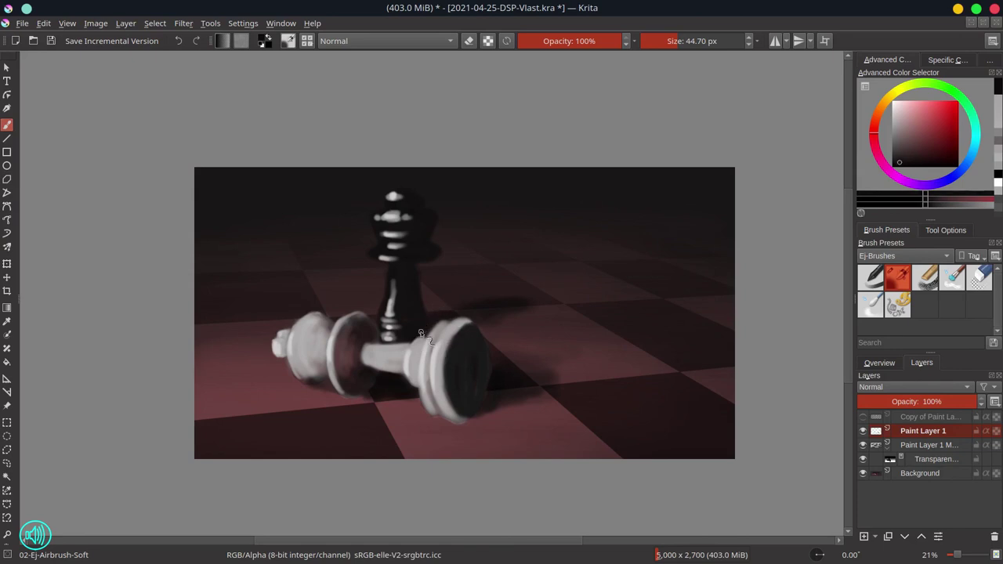
drag(421, 333, 428, 329)
ctrl+click(420, 314)
shift+drag(418, 279, 427, 327)
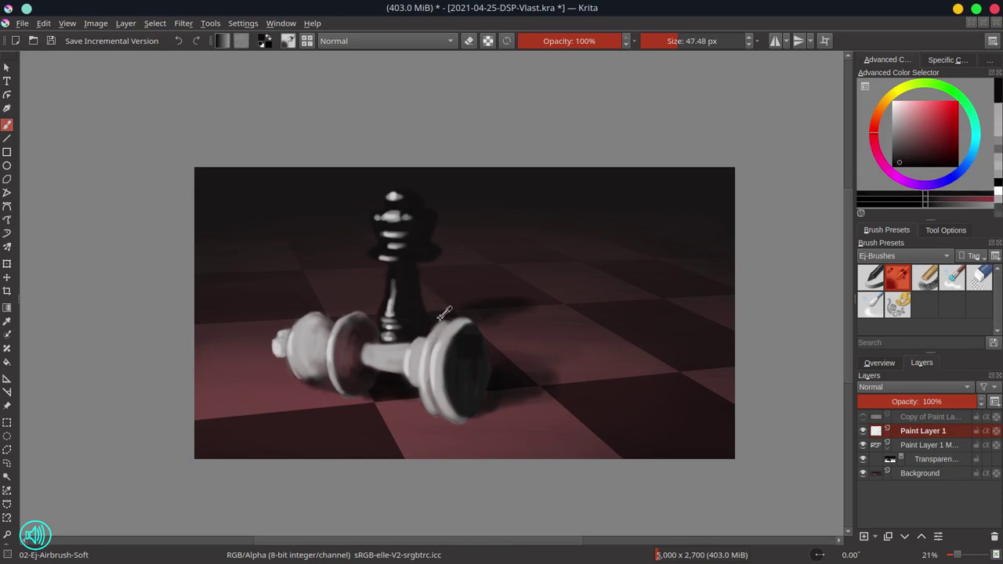
Repaint the upper and lower rims of the fallen piece's base with greys sampled from them
ctrl+click(449, 326)
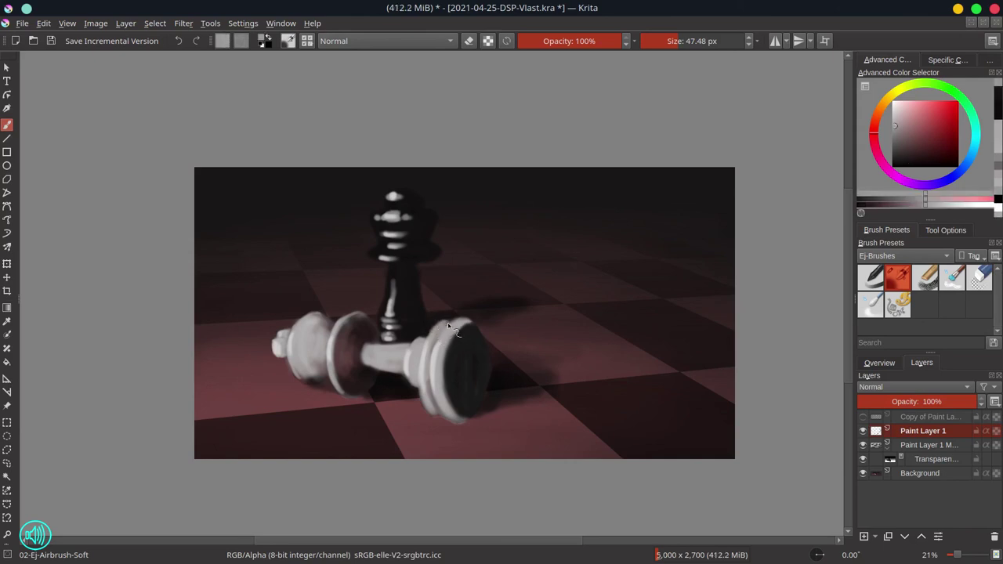
ctrl+click(448, 321)
drag(451, 325, 472, 321)
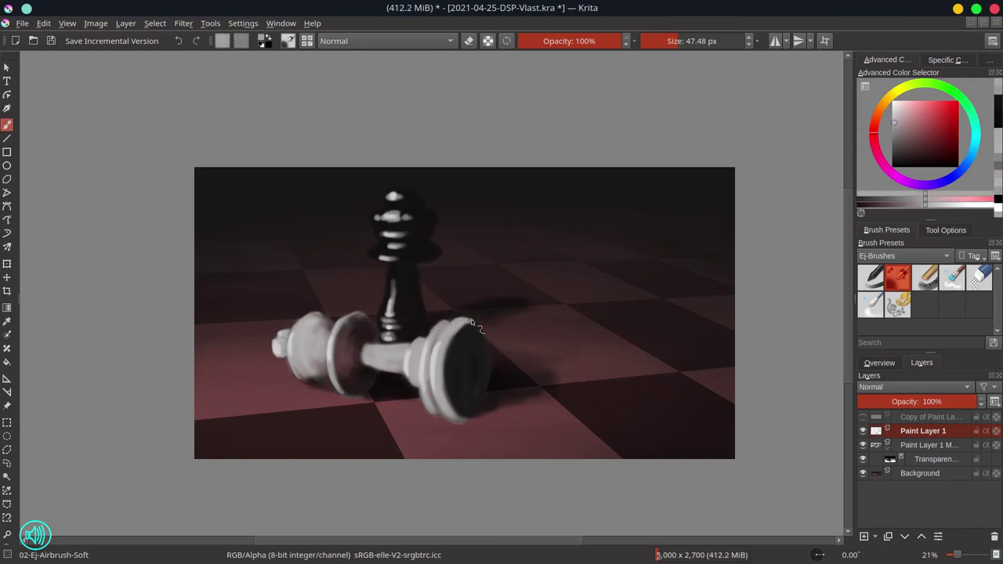
ctrl+click(496, 354)
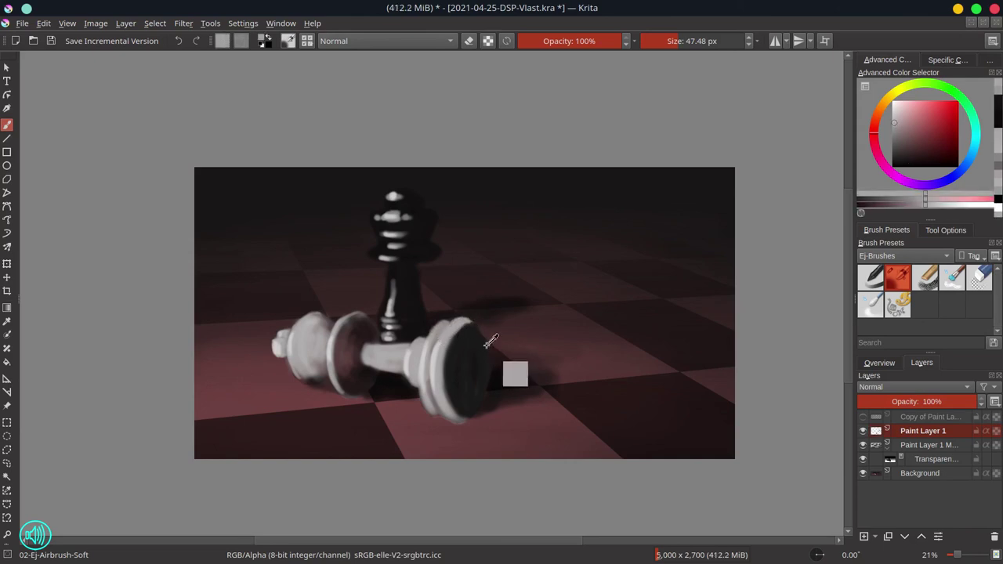
ctrl+click(452, 413)
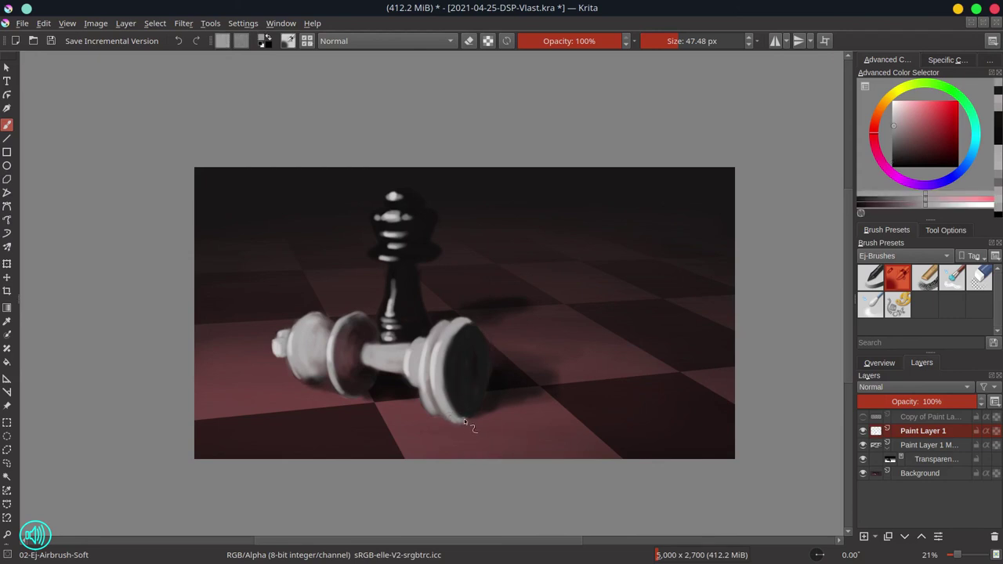
ctrl+click(443, 408)
drag(425, 399, 436, 416)
Clean up the floor along the lower edges of the fallen piece's base and head with sampled muted reds
ctrl+click(419, 408)
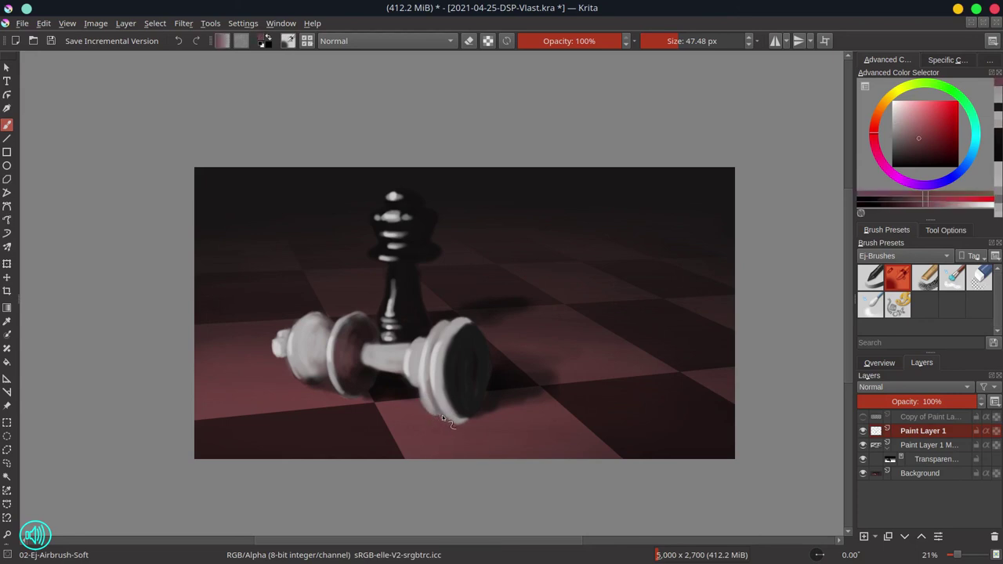
ctrl+click(443, 421)
mouse_move(443, 421)
mouse_down()
mouse_move(433, 417)
mouse_move(476, 423)
mouse_up()
ctrl+click(468, 431)
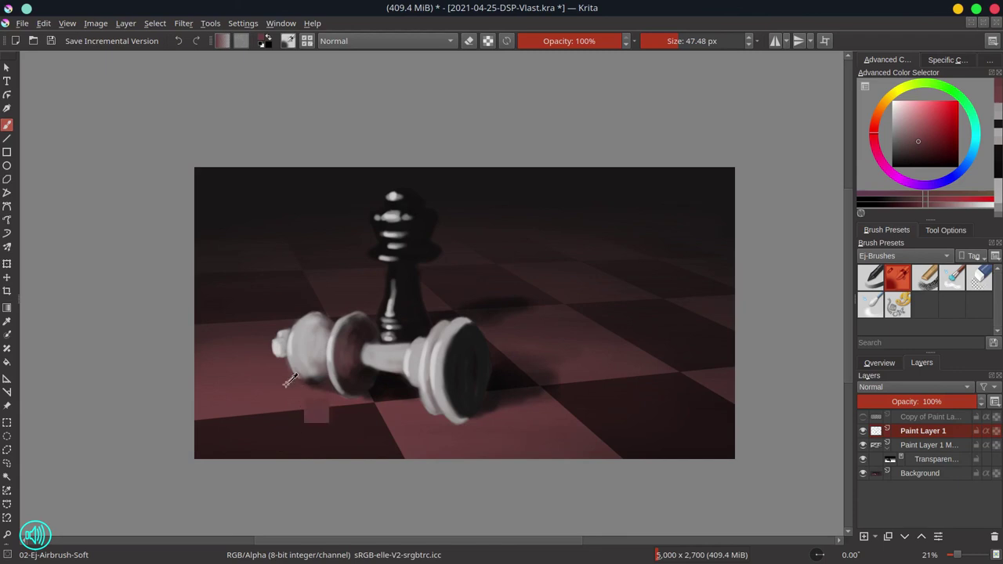
ctrl+click(292, 381)
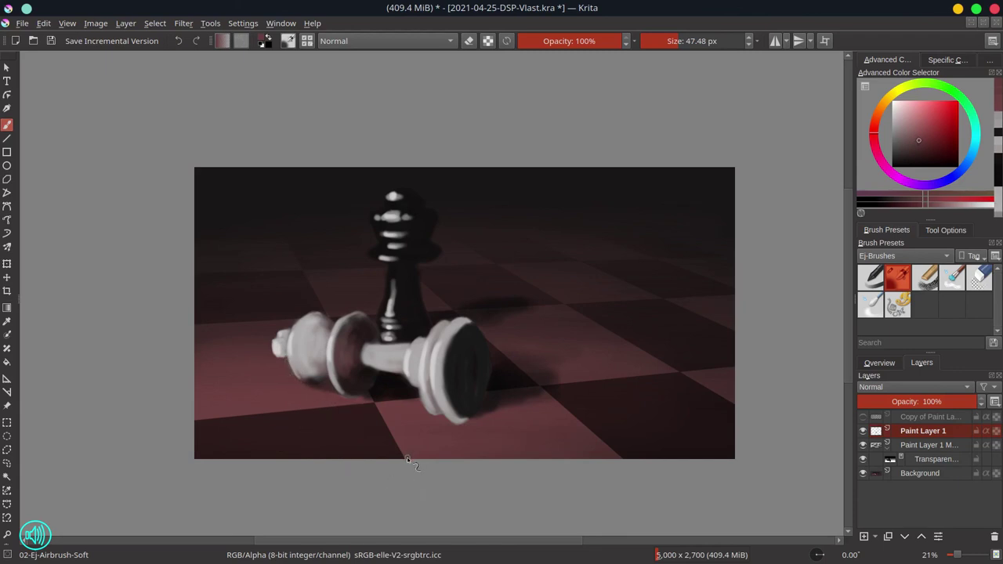
Refine both side edges of the black piece's stem with dark reds sampled from the checkerboard behind it
ctrl+click(383, 277)
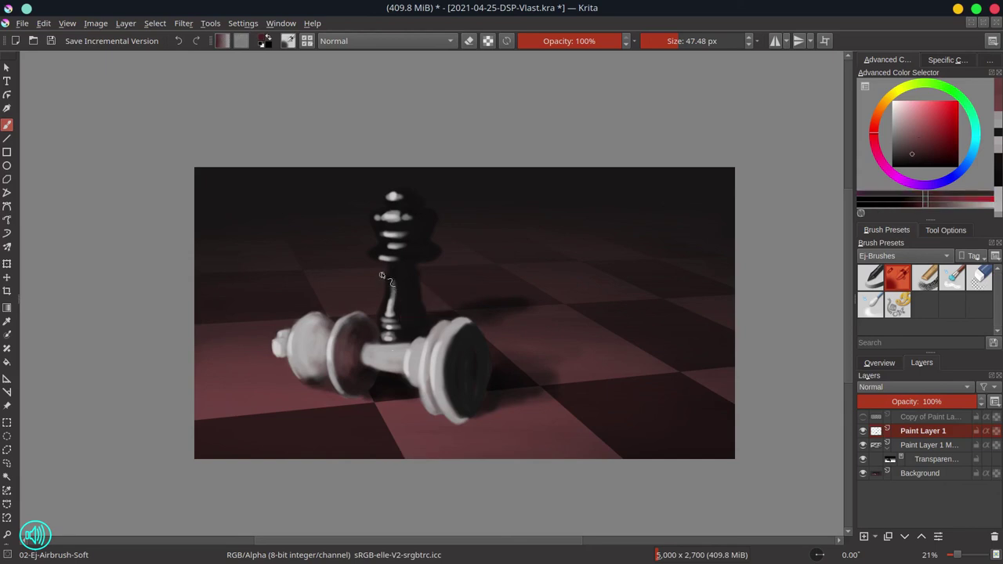
drag(381, 275, 384, 279)
ctrl+click(423, 276)
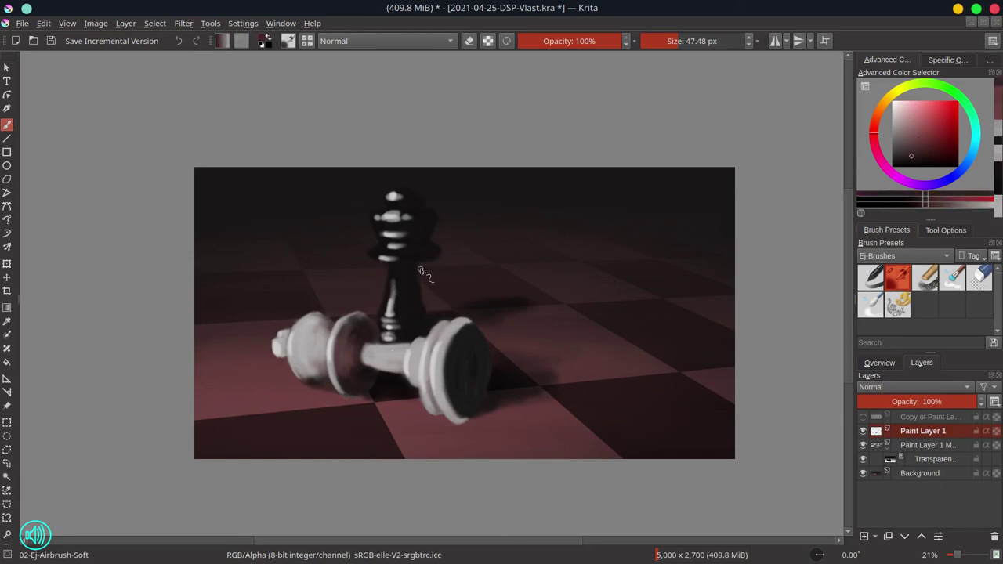
mouse_move(422, 279)
mouse_down()
mouse_move(424, 268)
mouse_move(425, 283)
mouse_up()
ctrl+click(423, 289)
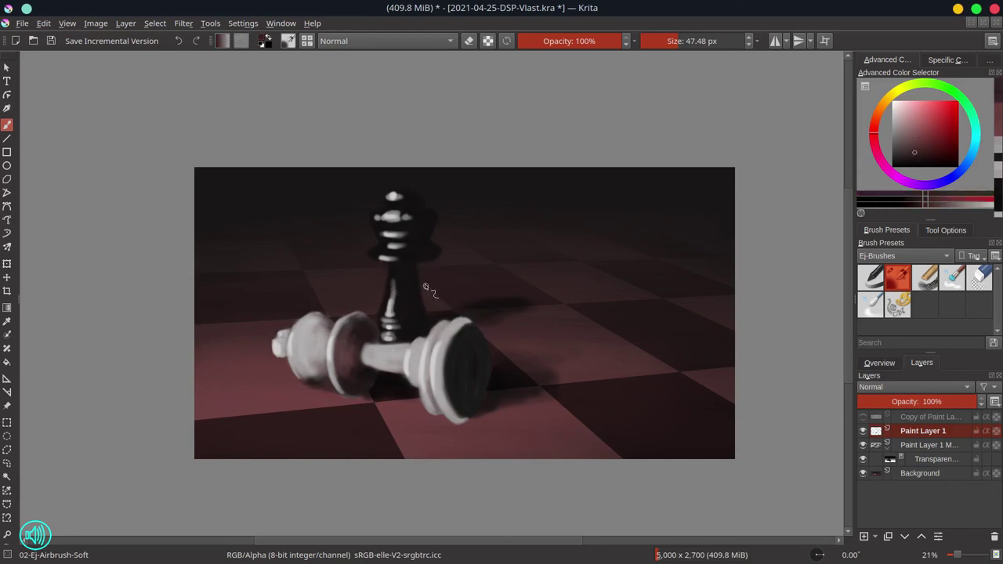
Touch up the outline of the black piece's collar and head with sampled near-black tones
ctrl+click(437, 255)
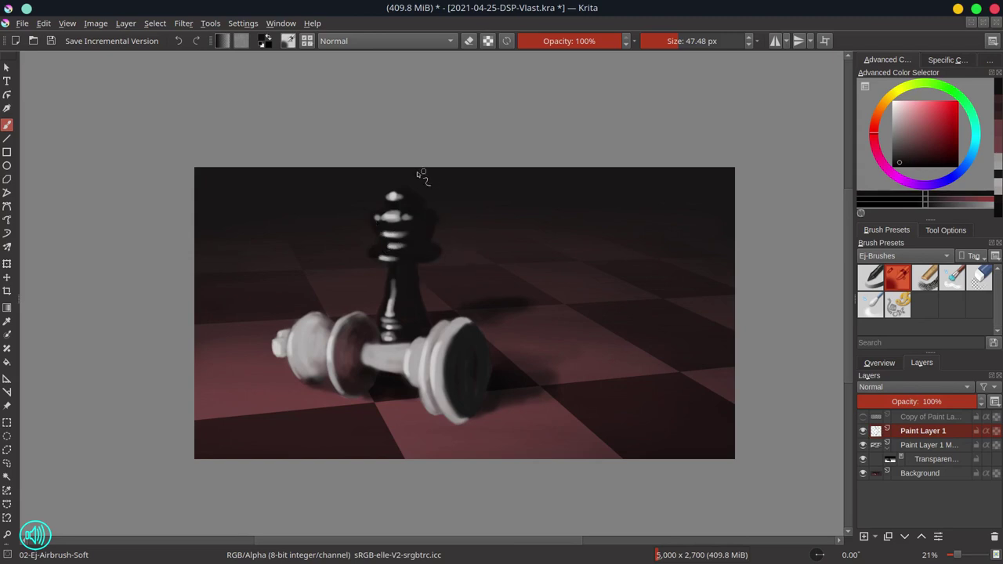
ctrl+click(428, 221)
drag(388, 205, 394, 204)
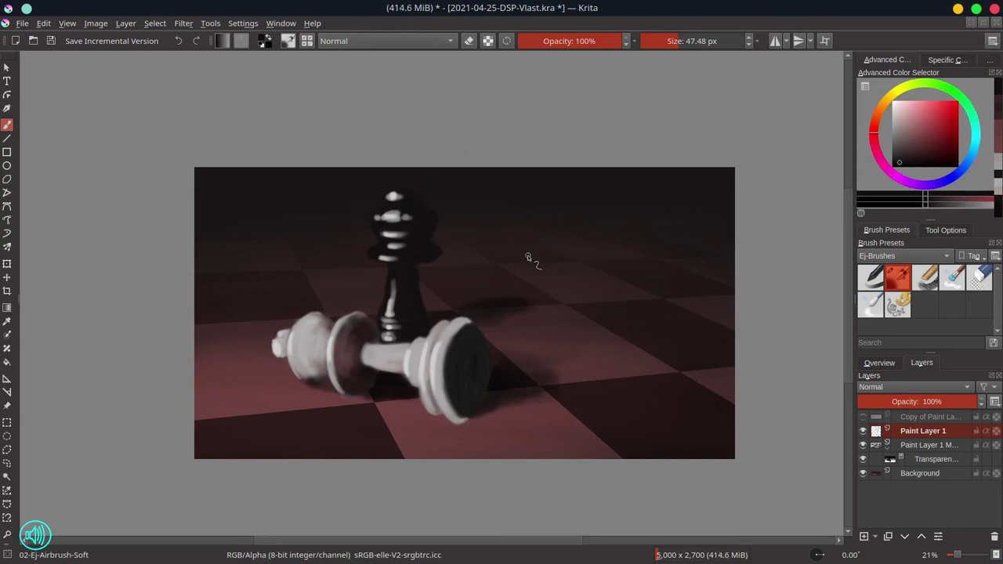
Repaint the outer edge of the fallen piece's dark underside and the shadow beside it with sampled dark tones
ctrl+click(501, 364)
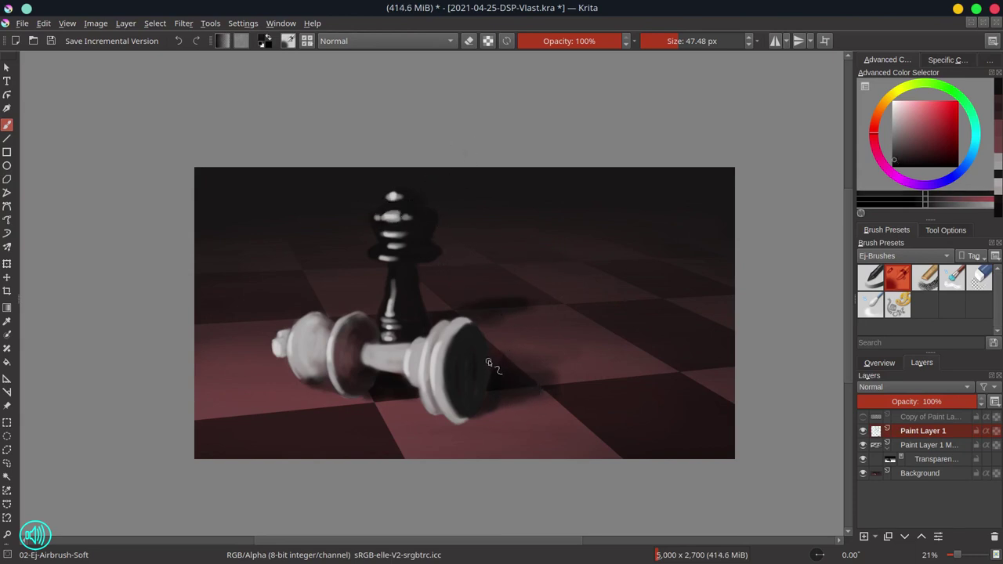
drag(489, 369, 472, 406)
ctrl+click(500, 359)
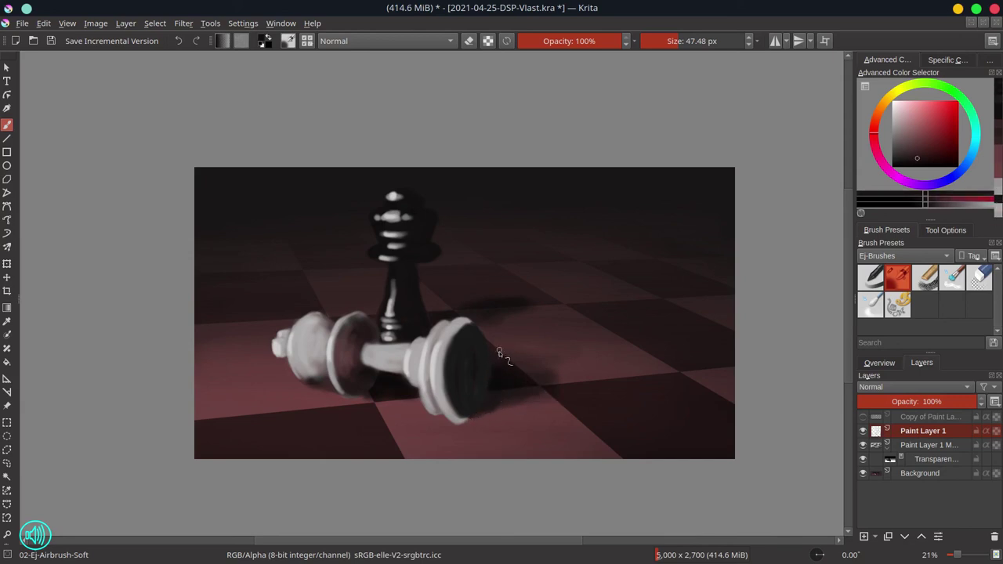
click(505, 377)
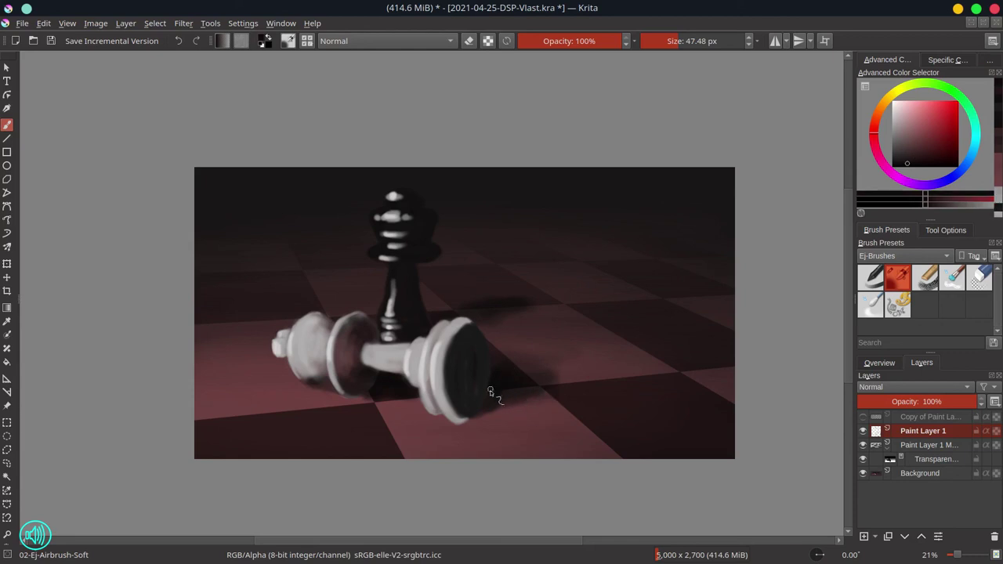
Even out the fallen piece's dark underside and its floor-side edge with sampled tones, enlarging the brush to about 56 px
ctrl+click(495, 391)
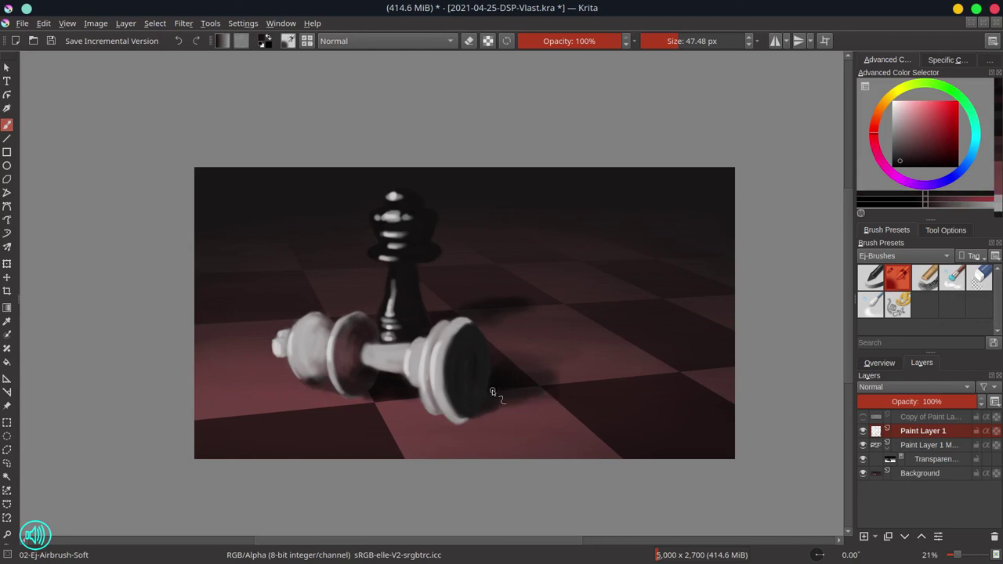
ctrl+click(493, 388)
mouse_move(489, 377)
mouse_down()
mouse_move(485, 402)
mouse_move(489, 375)
mouse_up()
ctrl+click(491, 382)
key(bracketright)
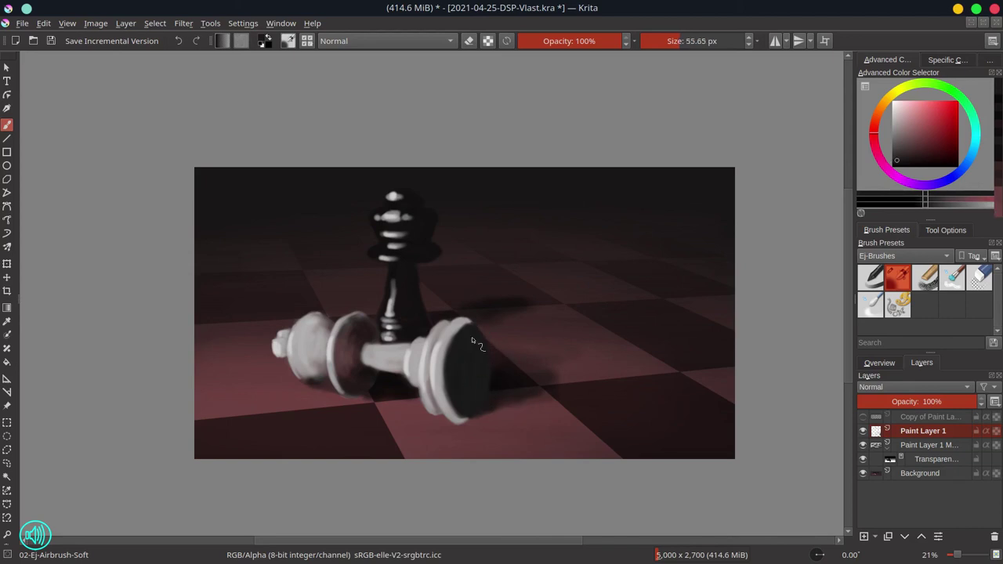
ctrl+click(490, 339)
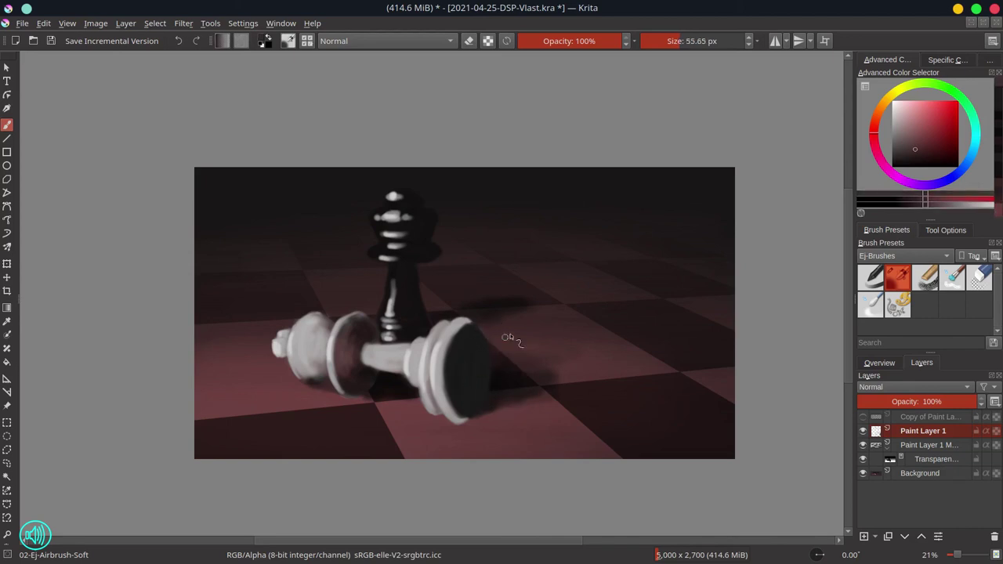
Save the painting
scroll(547, 317, down, 4)
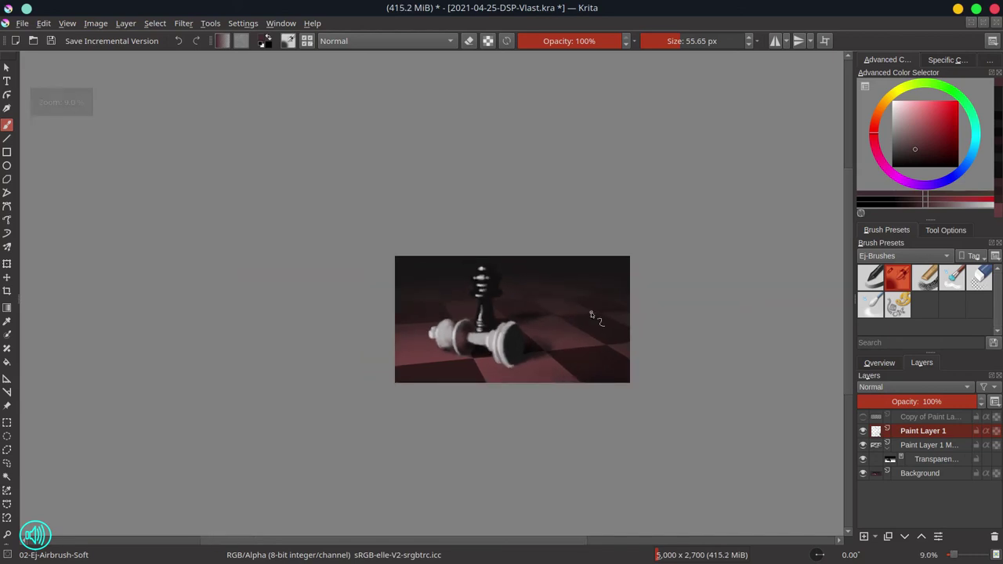
key(ctrl+s)
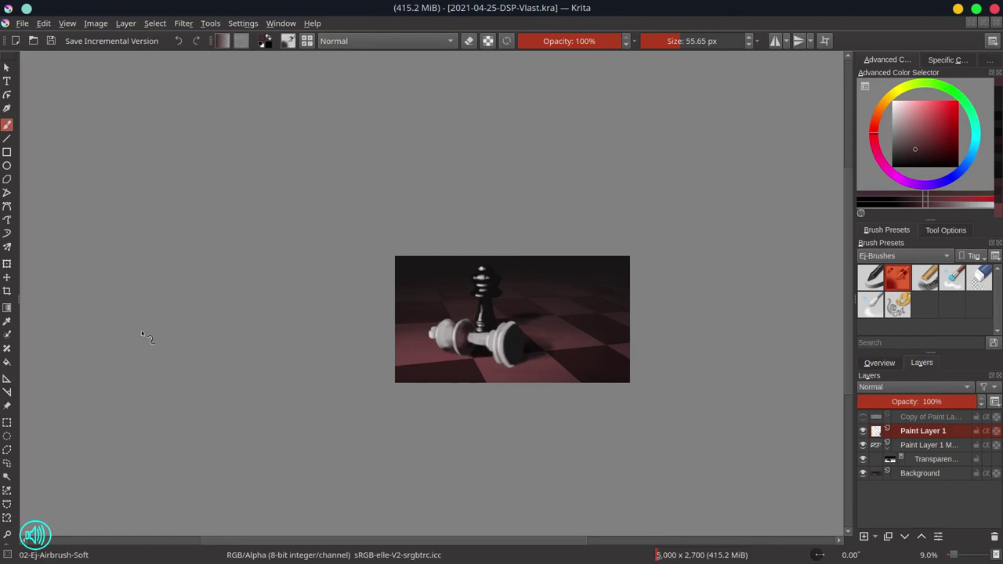
Check the composition in the mirrored canvas view and restore the normal orientation
click(880, 363)
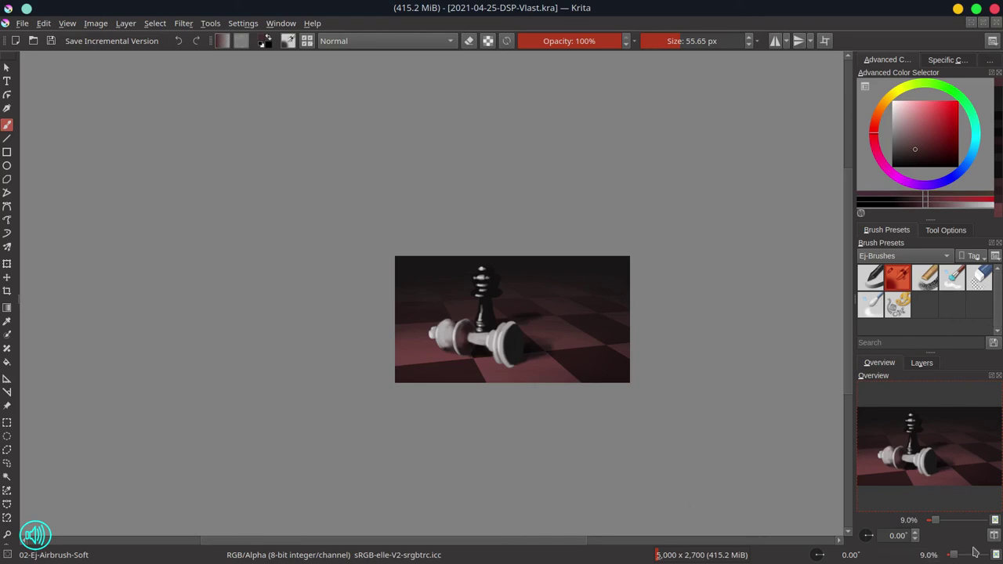
click(994, 536)
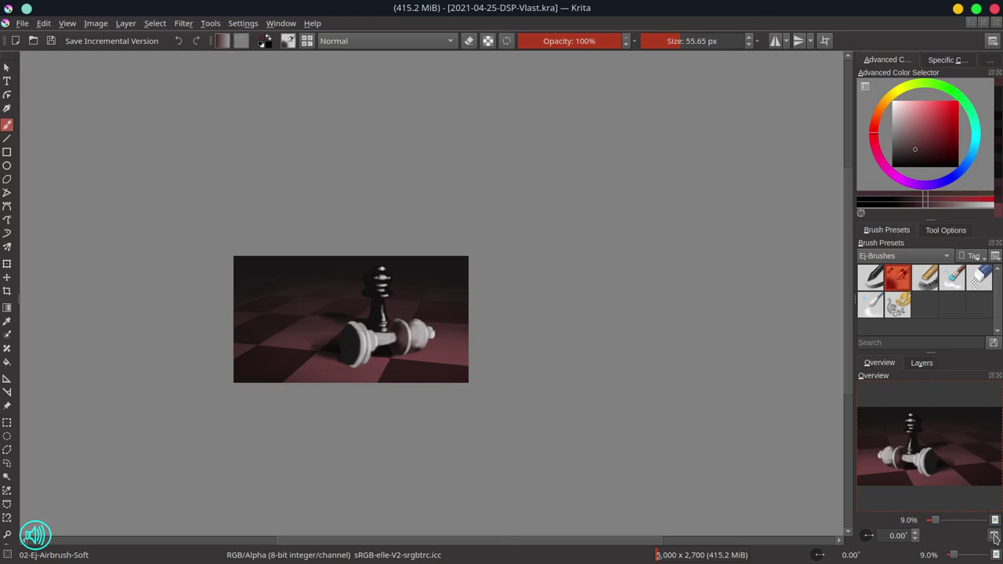
click(994, 536)
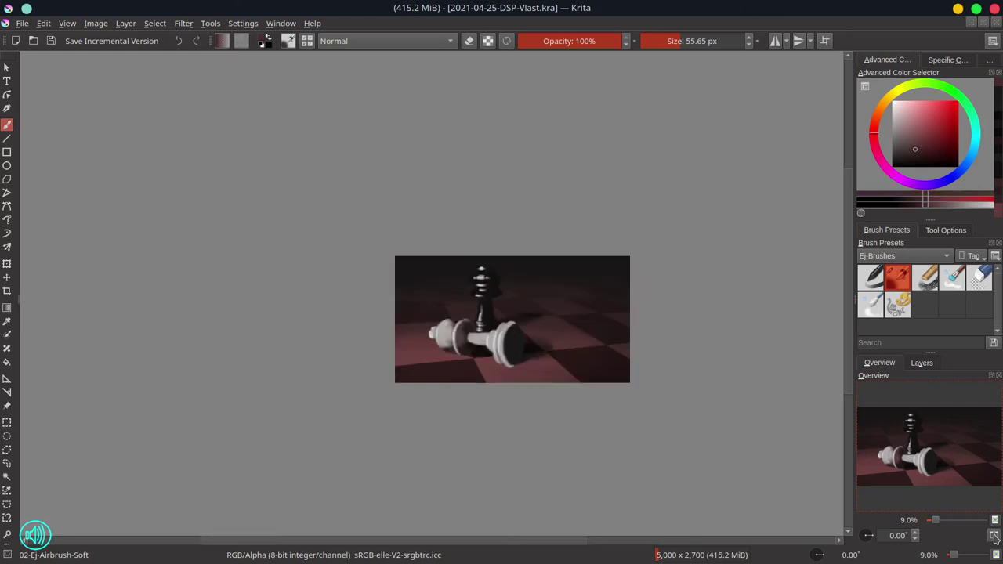